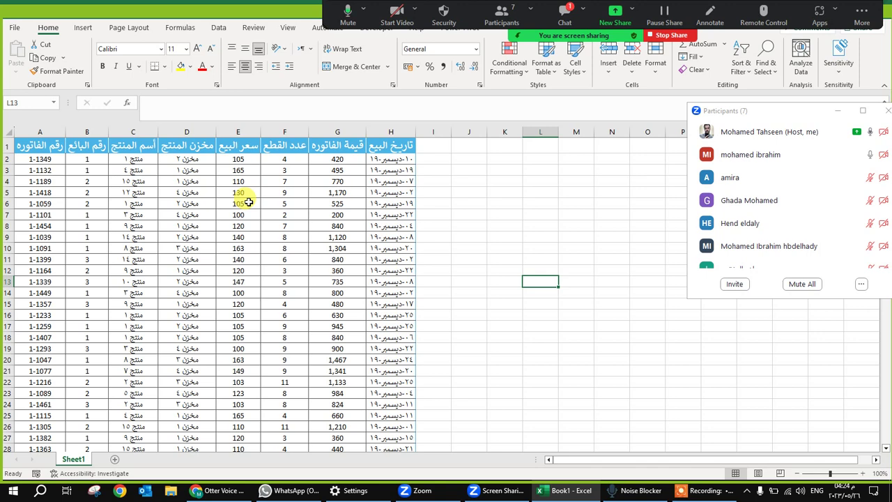
Freeze the top header row of the sales table on Sheet1
scroll(193, 198, down, 4)
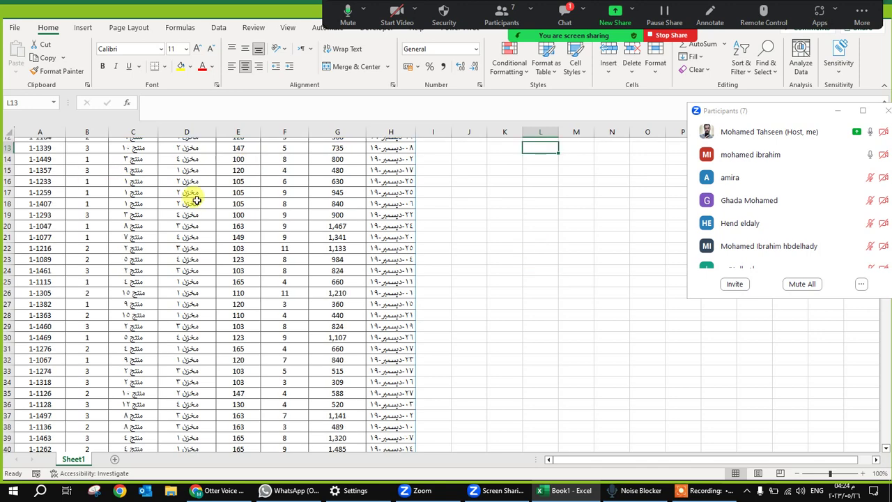
scroll(206, 150, up, 4)
click(287, 29)
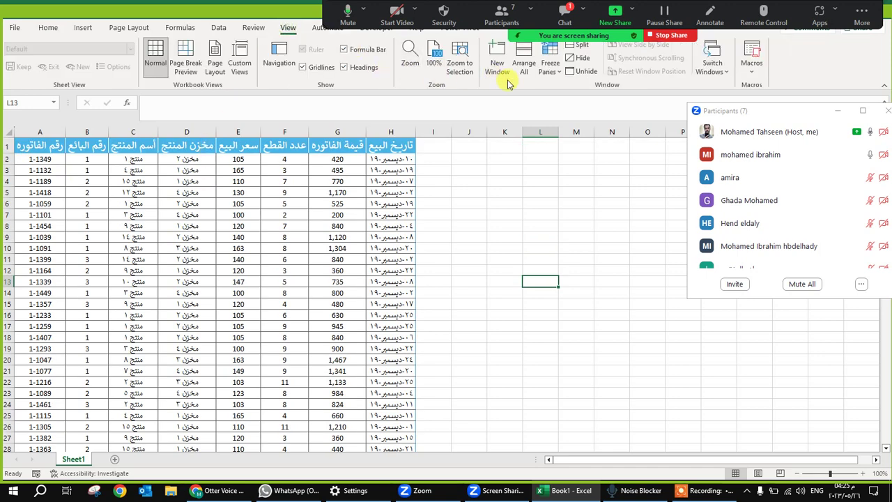
click(523, 59)
click(523, 211)
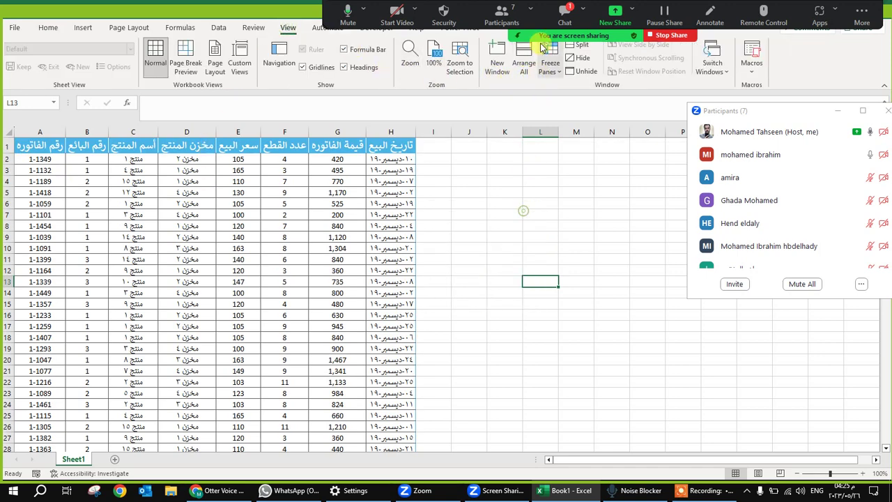
click(543, 49)
click(563, 121)
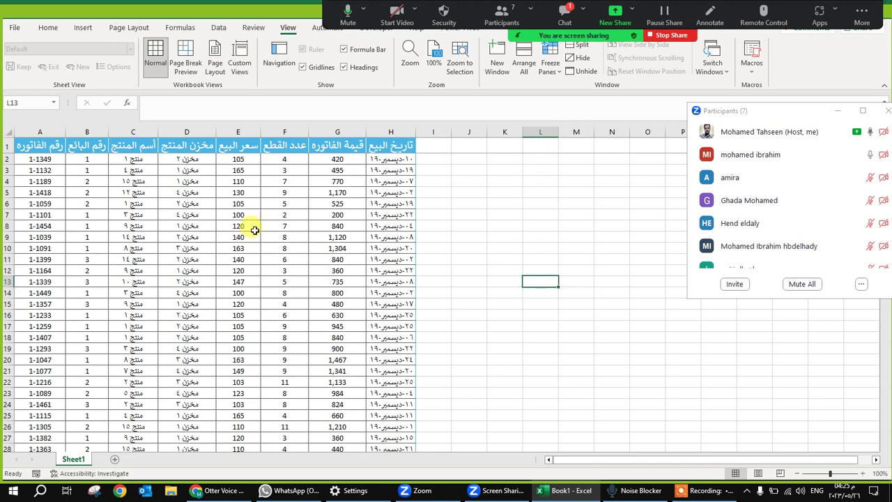
Examine the sales table's columns, from the seller number رقم البائع through to the sale date تاريخ البيع
click(88, 181)
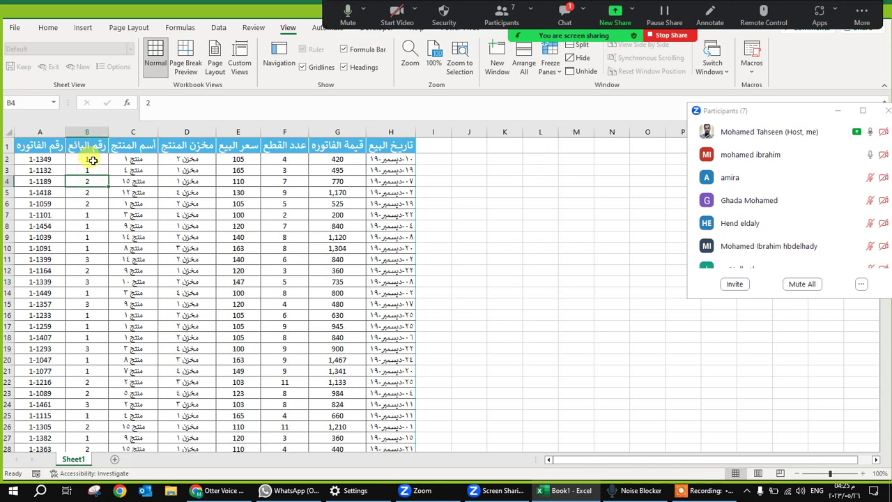
drag(87, 147, 88, 214)
drag(134, 147, 132, 212)
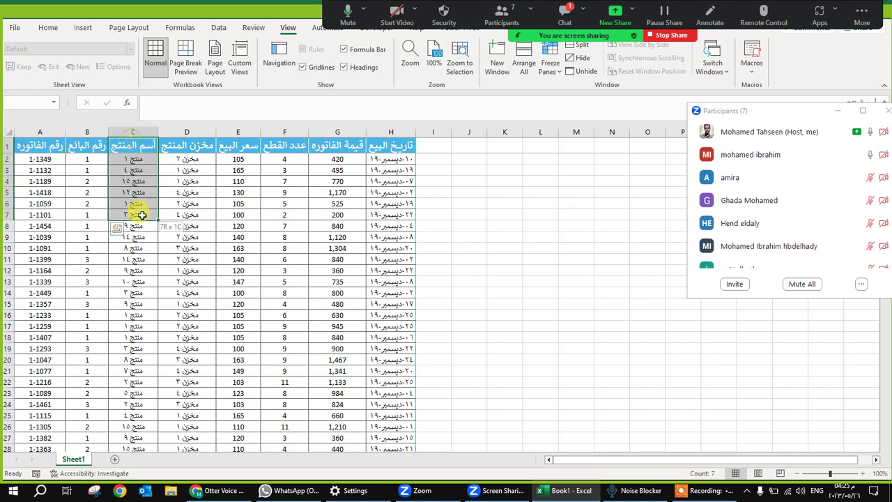
drag(187, 147, 189, 219)
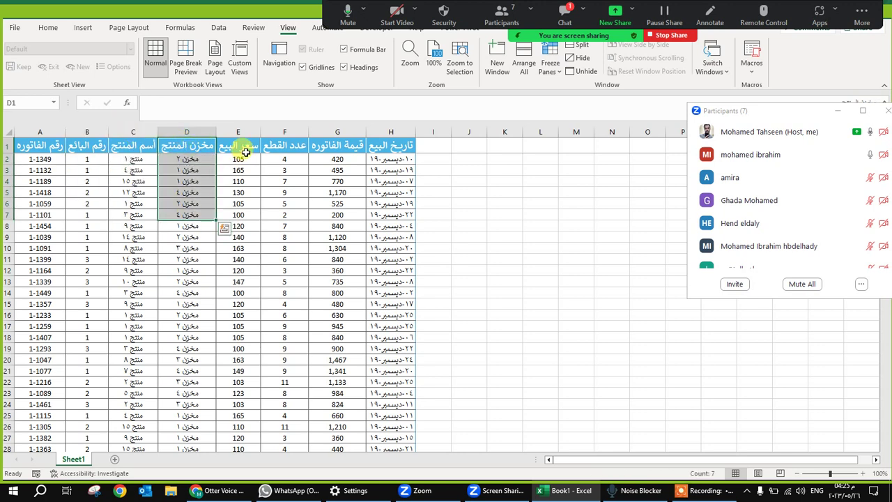
click(239, 147)
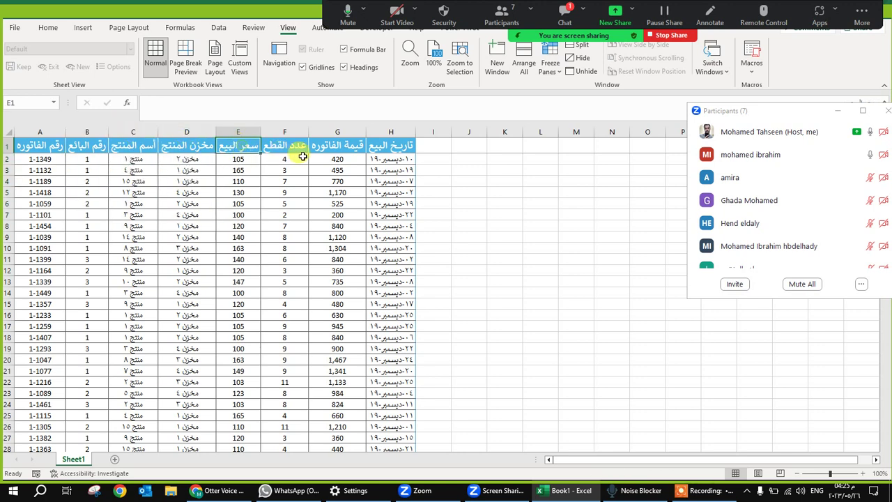
click(369, 159)
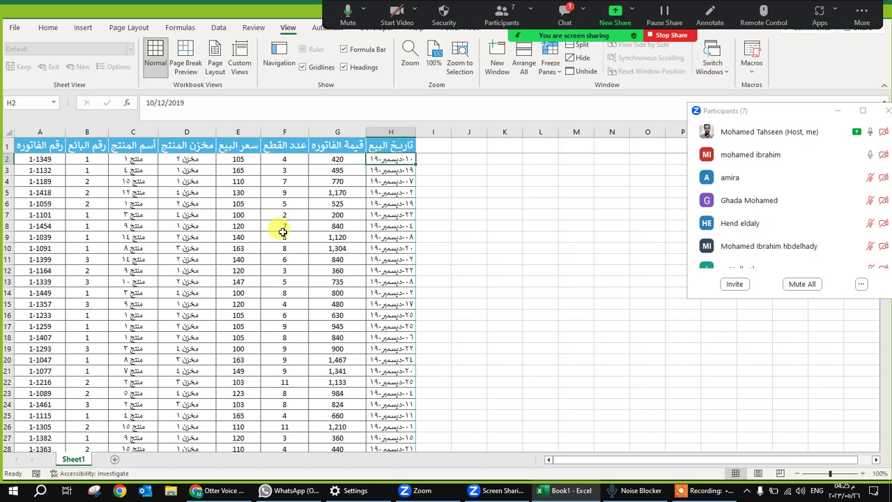
Hide the floating Zoom meeting controls that cover the workbook
click(525, 16)
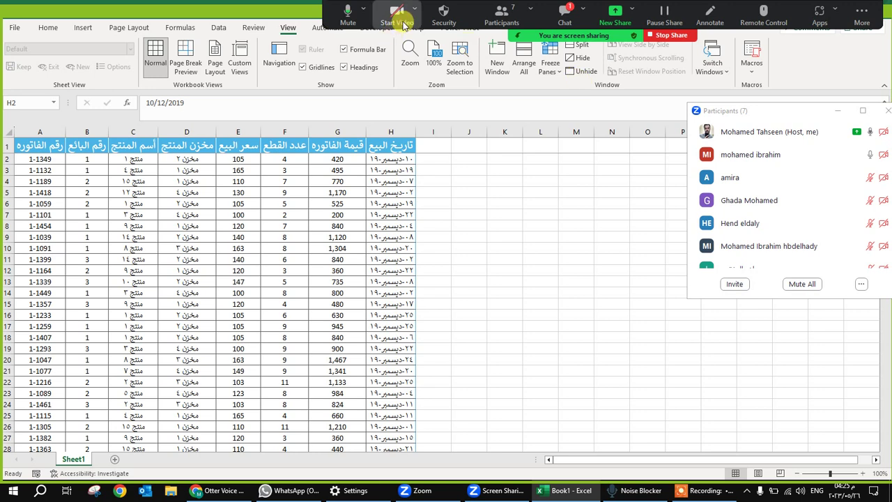
click(861, 15)
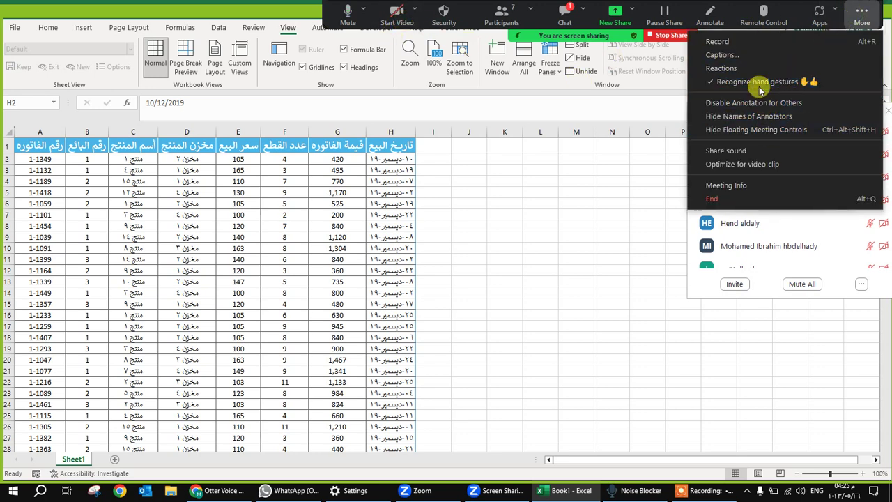
click(765, 131)
click(268, 207)
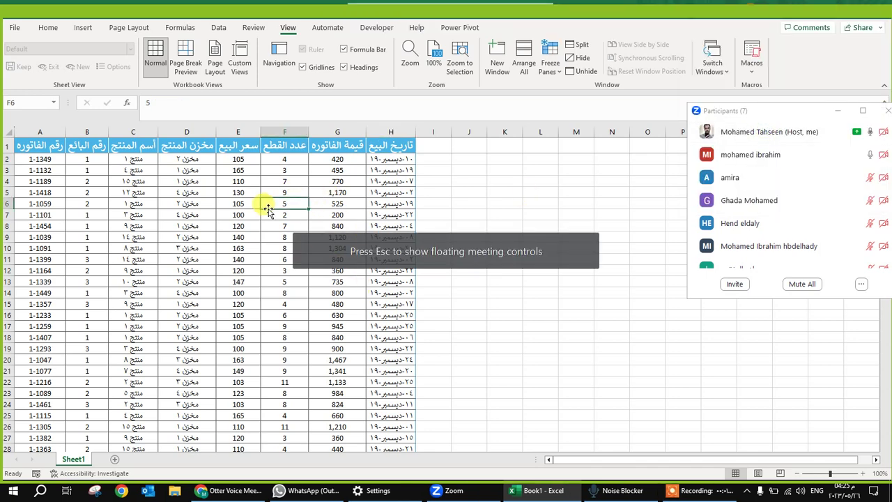
Insert a PivotTable from the range Sheet1!$A$1:$H$527 on a new worksheet
click(83, 28)
click(134, 315)
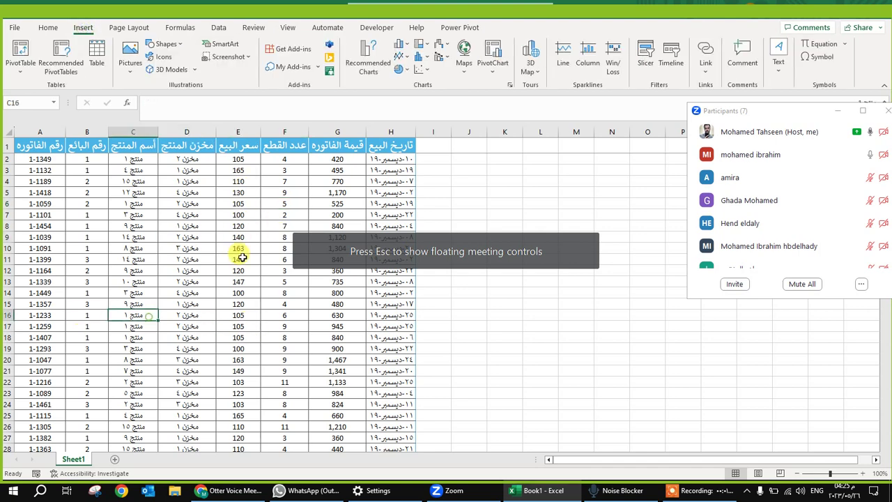
click(235, 203)
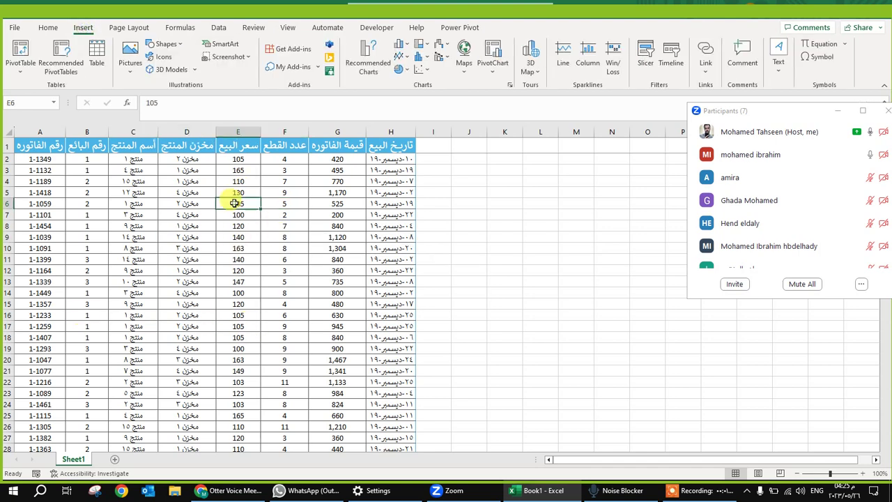
click(21, 54)
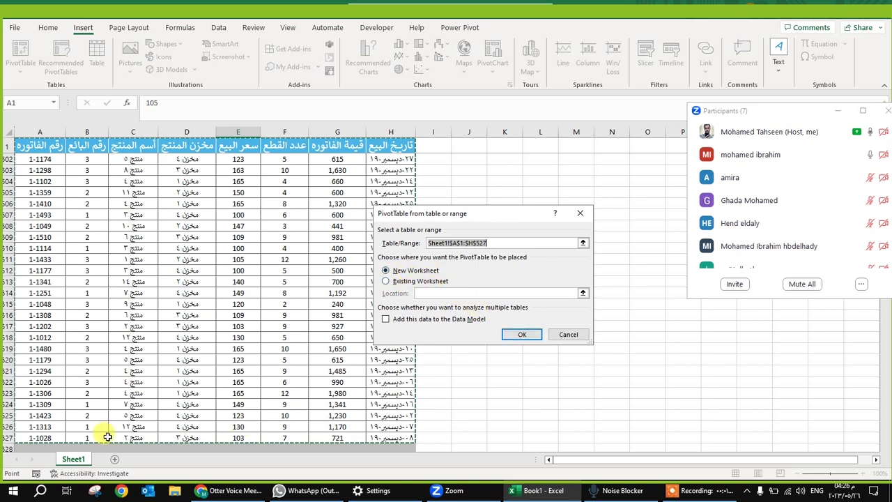
click(521, 335)
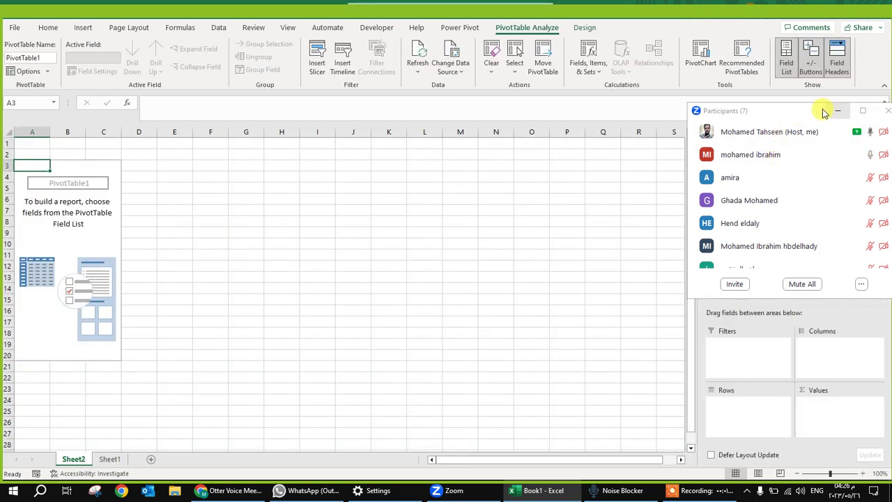
Clear the Participants window off the field list and build the PivotTable with رقم البائع as rows and the sum of قيمة الفاتوره as values
drag(824, 112, 597, 35)
key(alt+u)
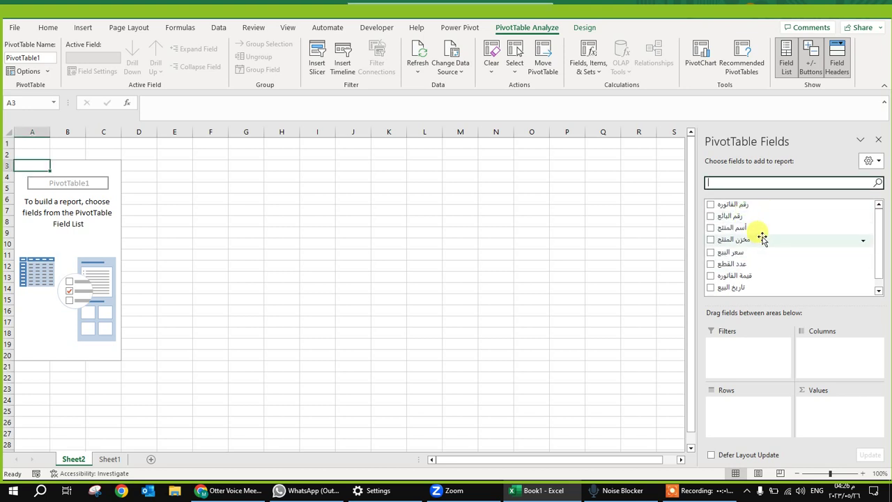
click(762, 239)
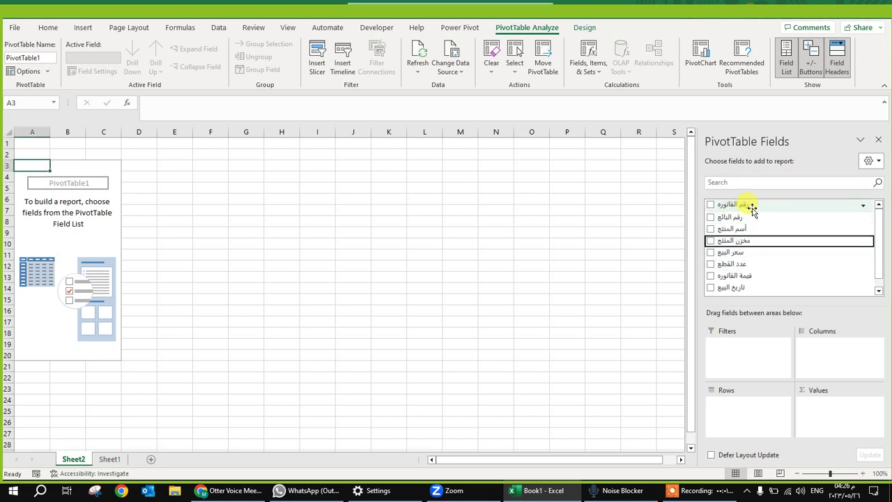
drag(766, 217, 746, 403)
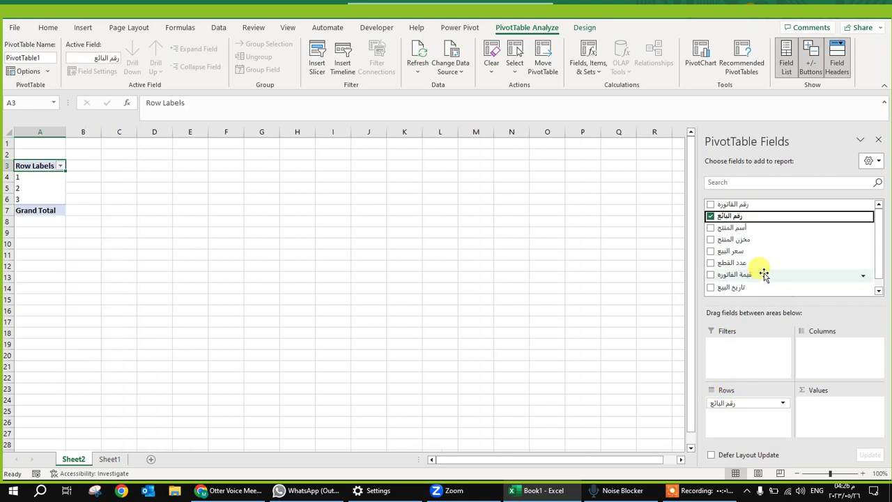
drag(762, 272, 819, 394)
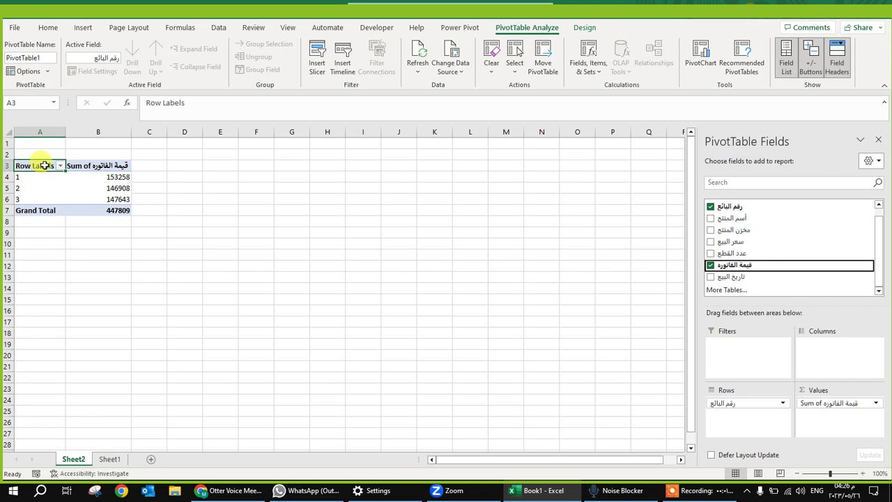
Move the whole PivotTable up so that it starts in cell A1 of Sheet2
drag(45, 166, 104, 209)
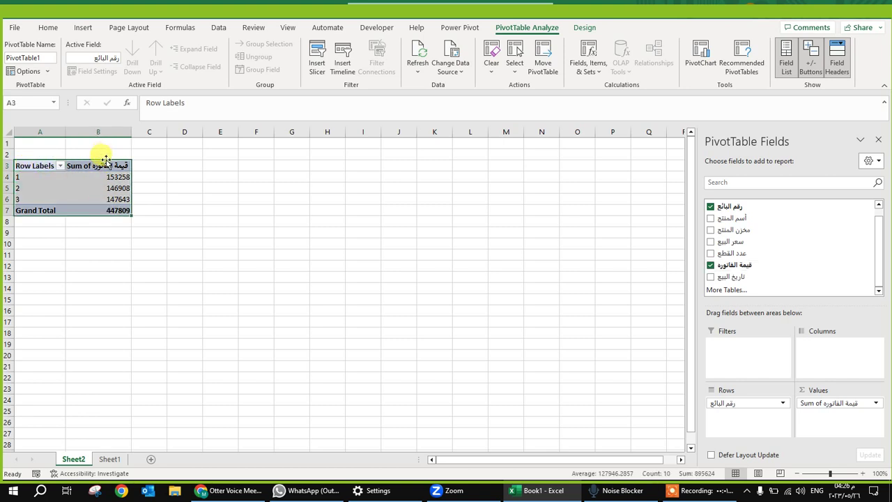
drag(101, 160, 108, 148)
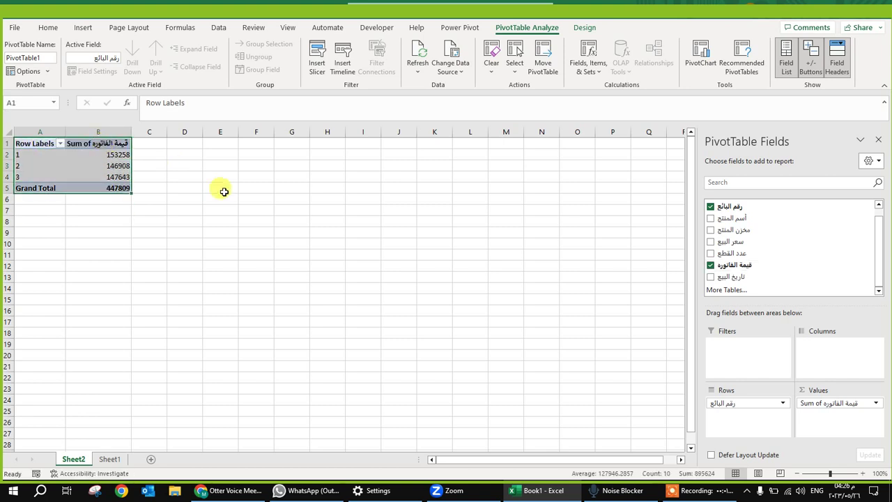
click(109, 154)
mouse_move(109, 154)
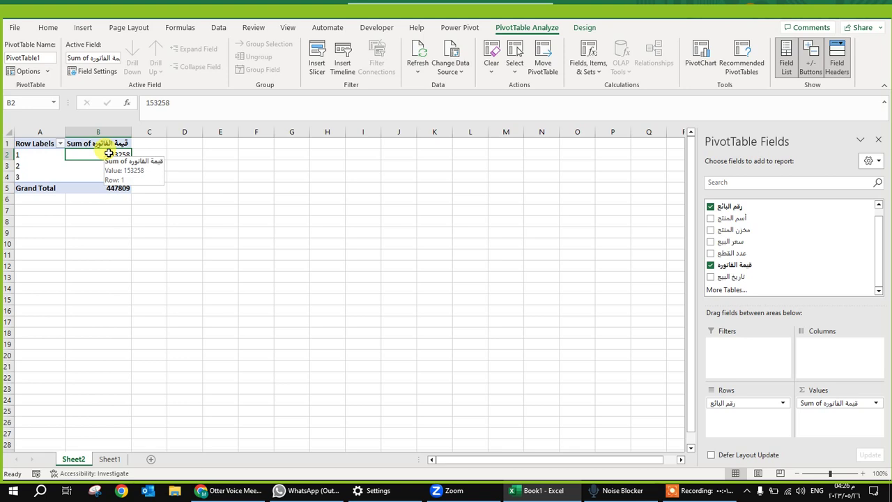
Return to Sheet1 and review the source records, especially the product names in the أسم المنتج column
click(110, 459)
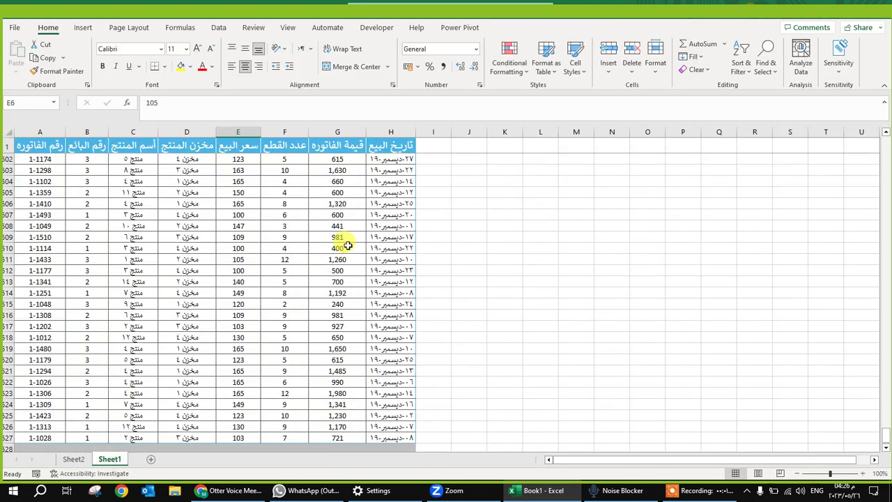
click(217, 216)
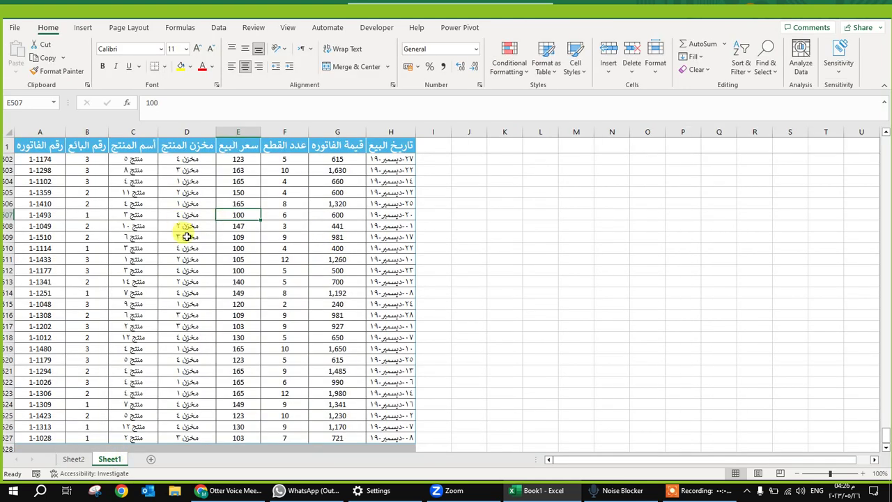
scroll(162, 254, up, 9)
scroll(162, 255, up, 14)
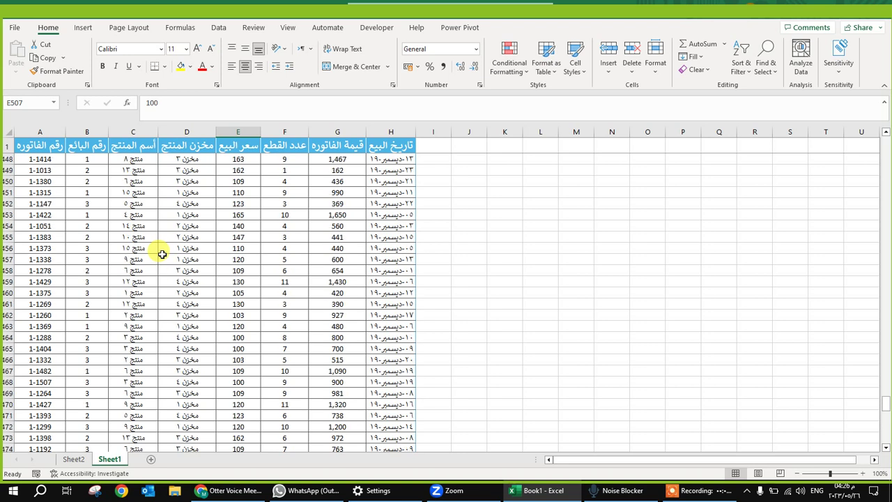
click(154, 257)
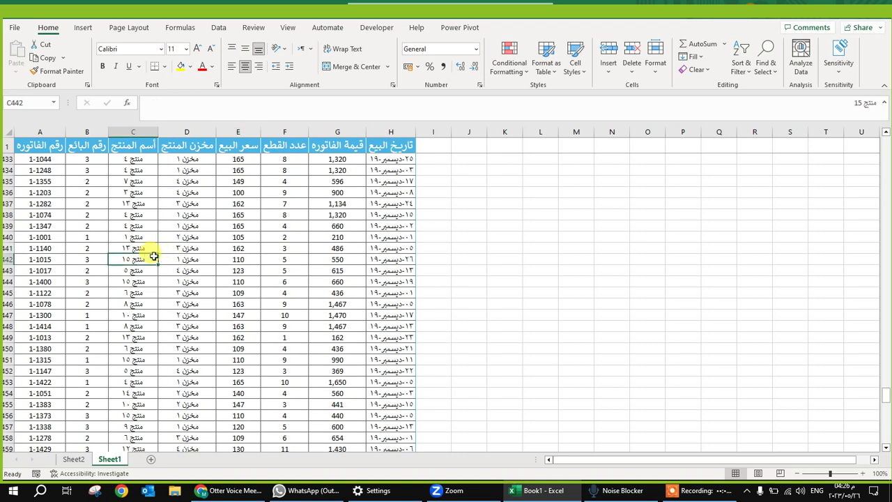
click(152, 192)
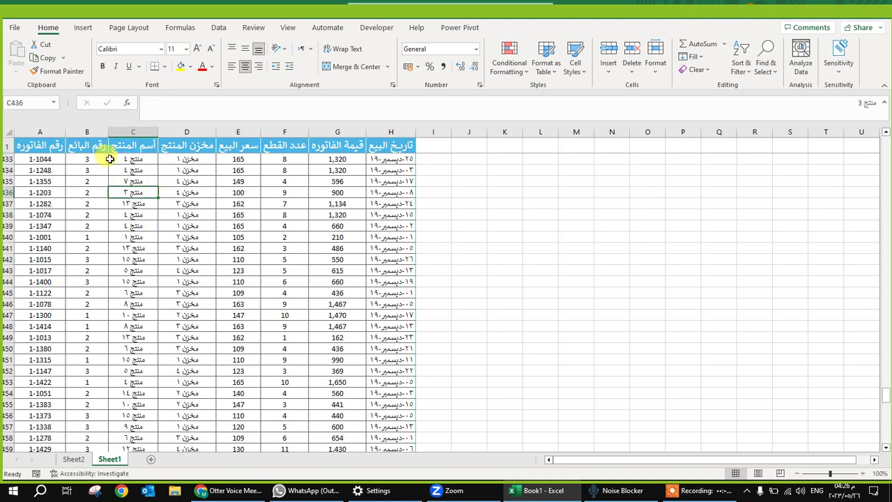
click(129, 170)
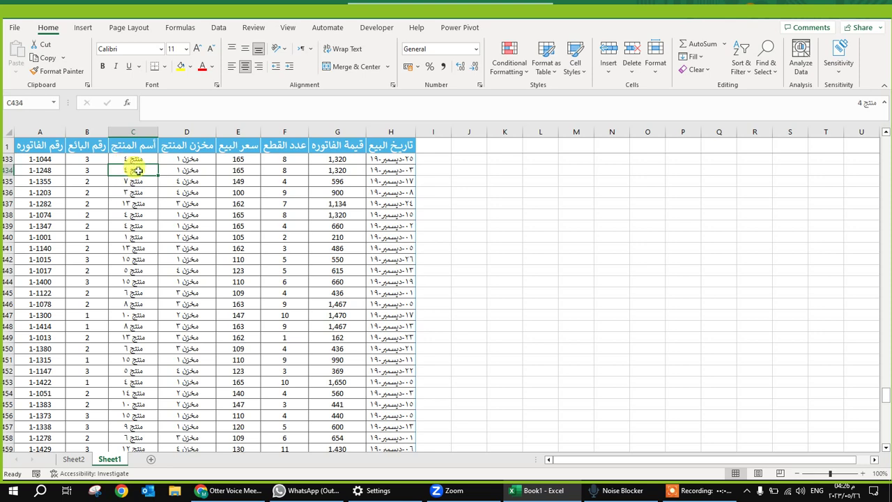
Insert a second PivotTable from Sheet1!$A$1:$H$527 into the existing worksheet Sheet2 at cell A8
click(142, 194)
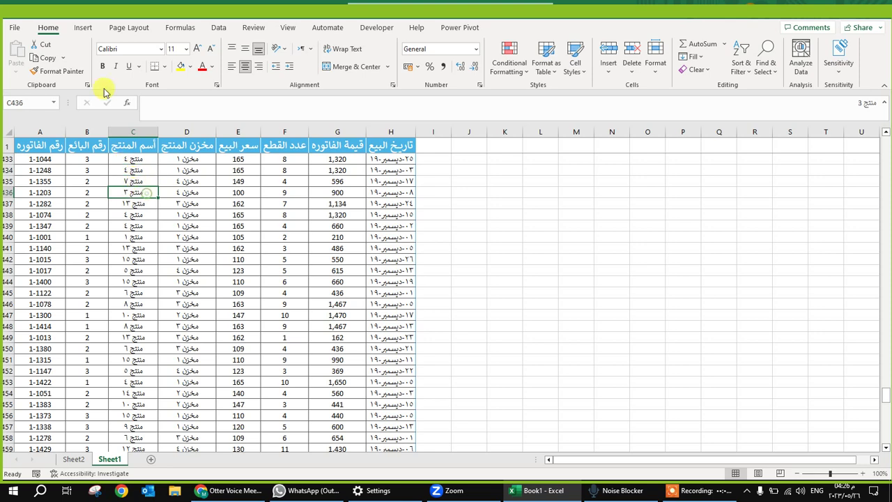
click(83, 27)
click(18, 59)
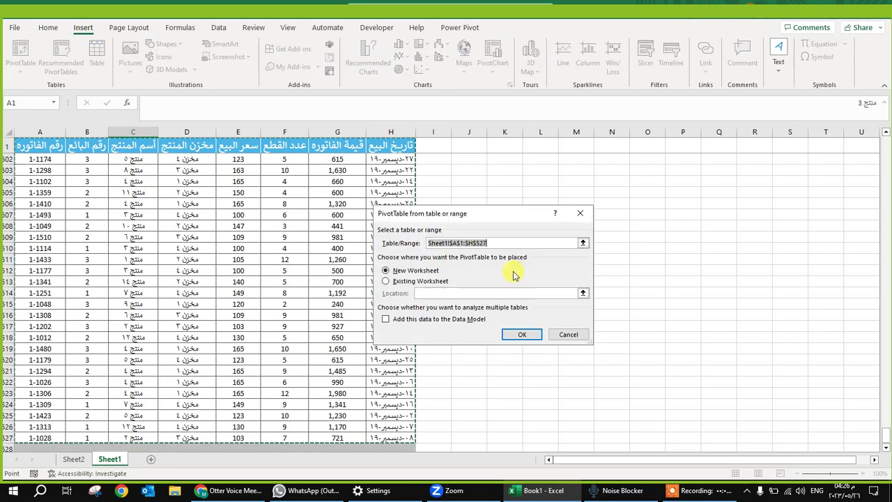
click(409, 283)
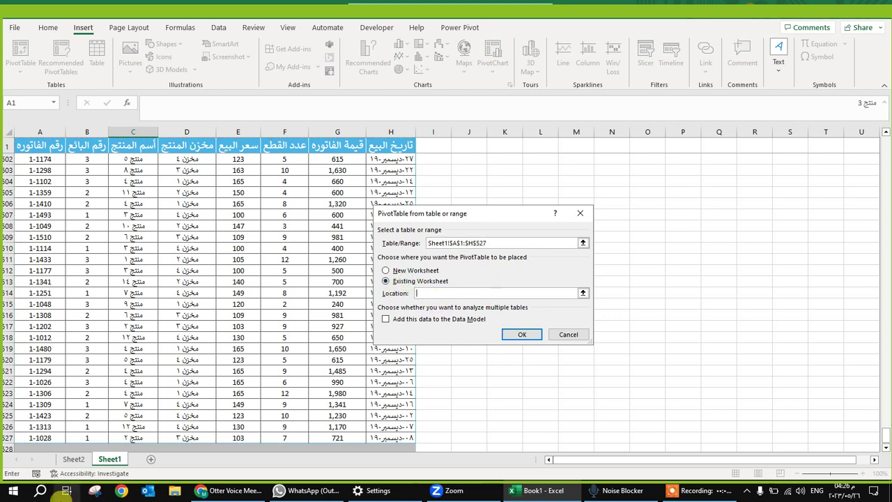
click(74, 458)
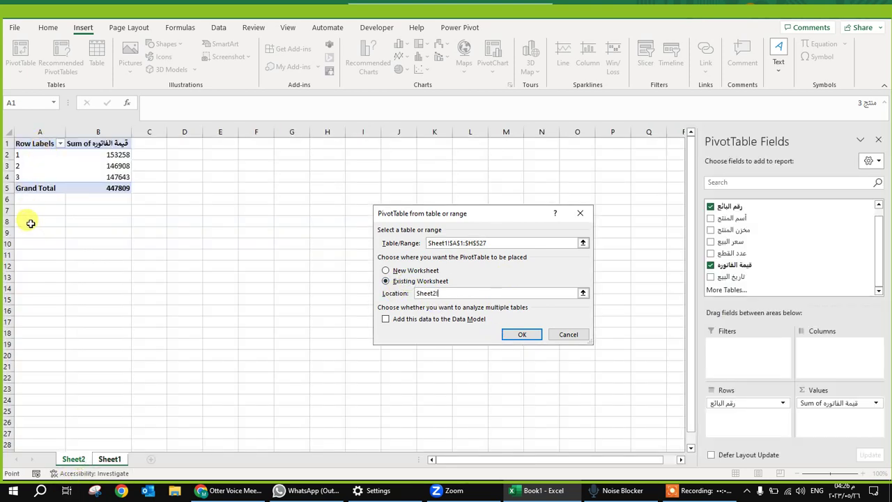
click(518, 334)
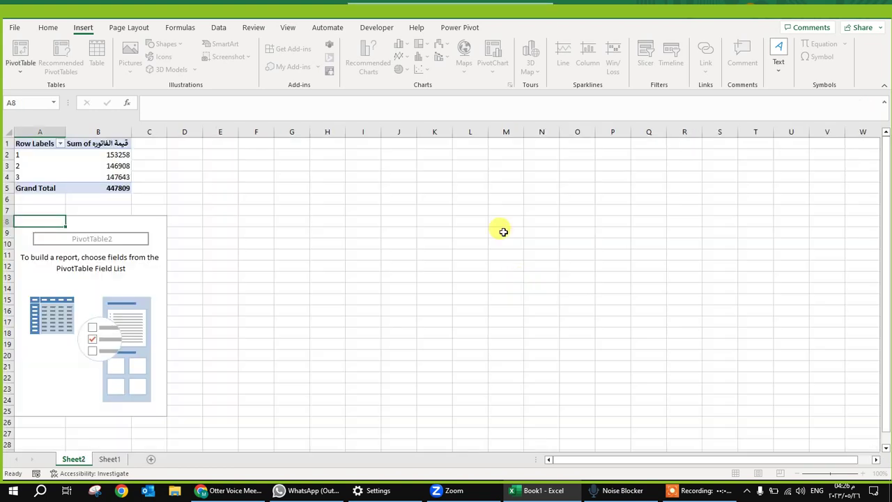
Build the second PivotTable with رقم البائع as rows and the sum of عدد القطع as values
drag(729, 214, 741, 418)
drag(755, 265, 829, 418)
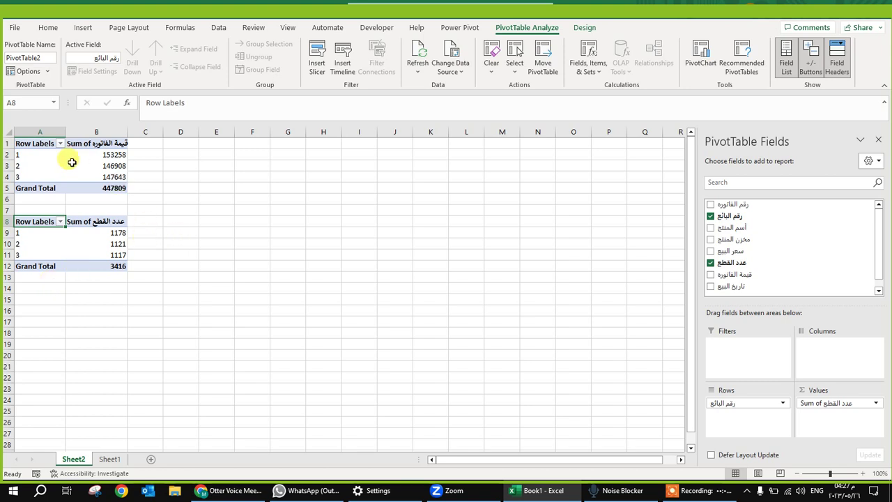
Format the قيمة الفاتوره values in the first PivotTable as Number with 0 decimal places and a thousands separator
click(113, 154)
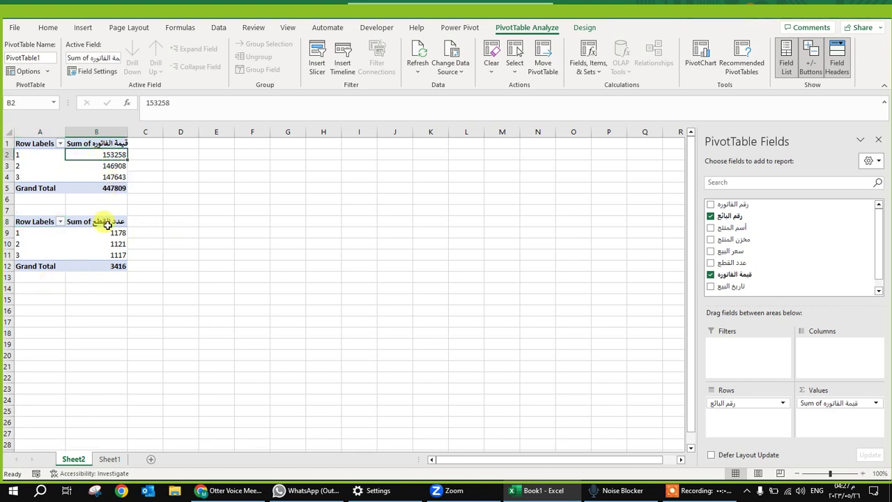
click(114, 232)
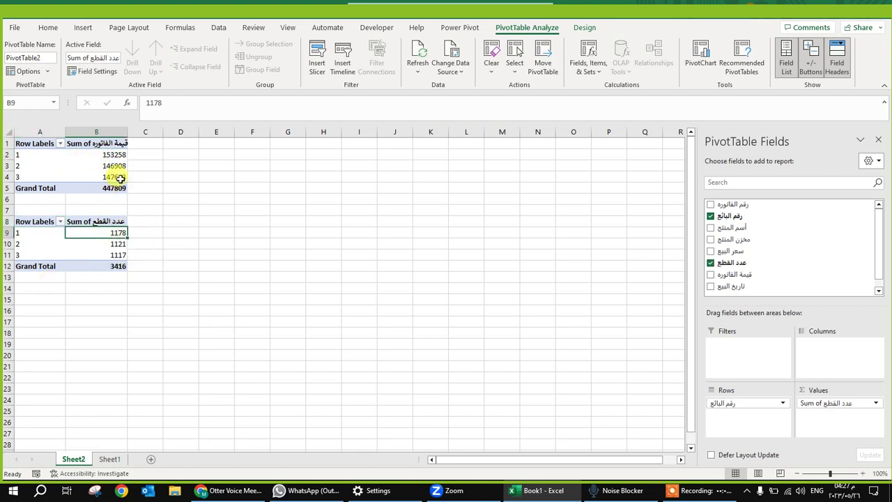
right_click(115, 157)
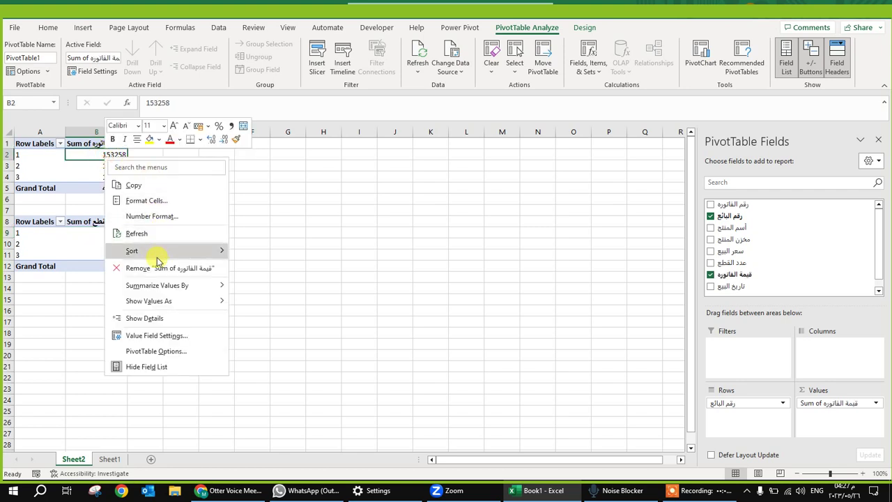
click(153, 216)
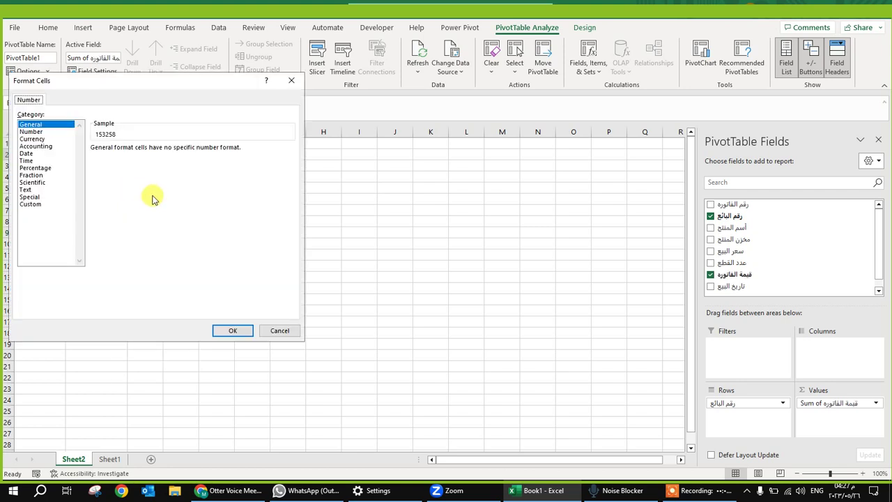
click(43, 131)
click(146, 163)
click(166, 152)
click(165, 152)
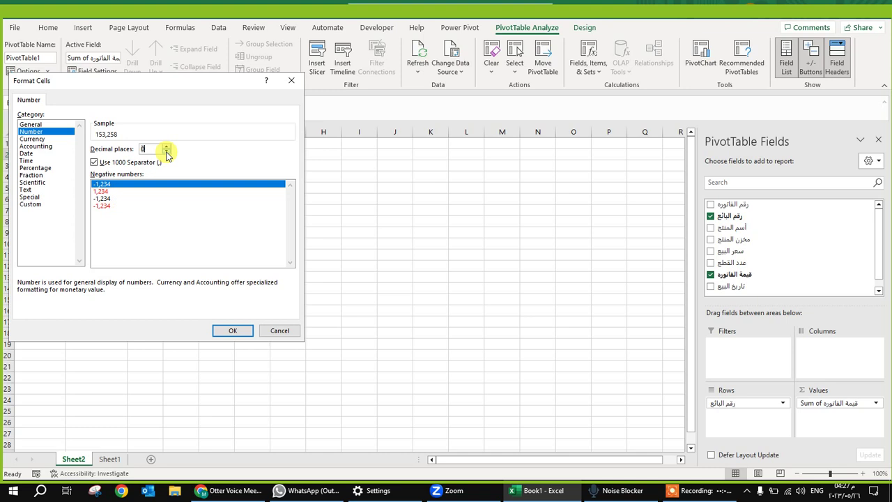
click(249, 331)
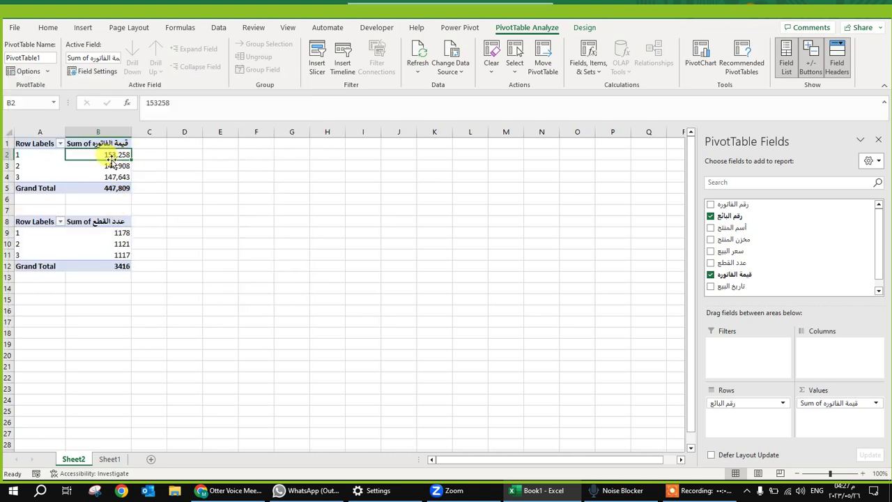
Format the عدد القطع values in the second PivotTable as Number with 0 decimal places and a thousands separator
click(105, 232)
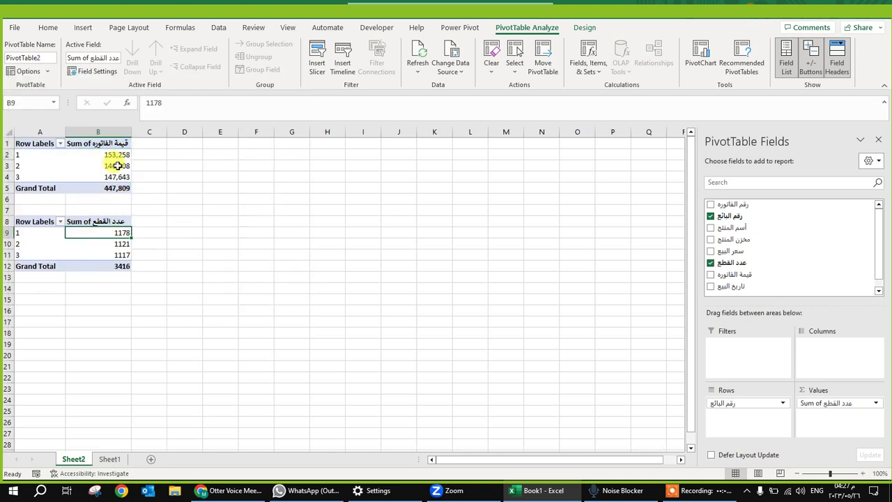
right_click(116, 234)
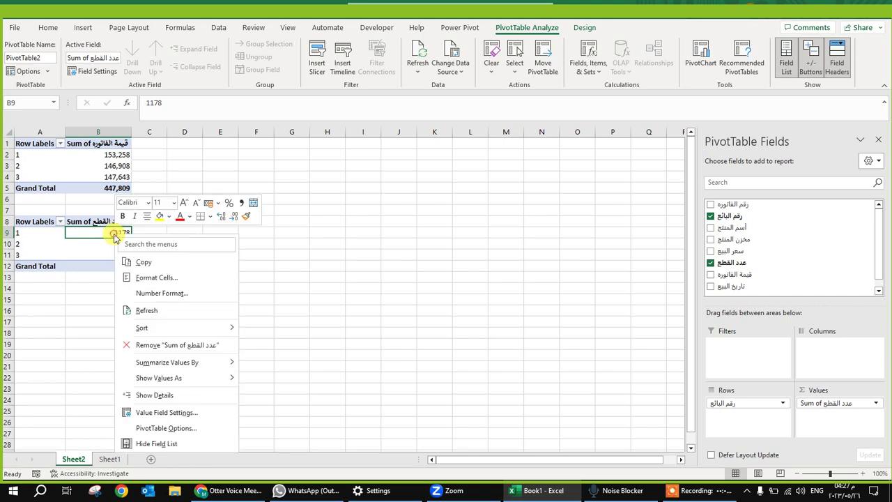
click(179, 293)
click(70, 209)
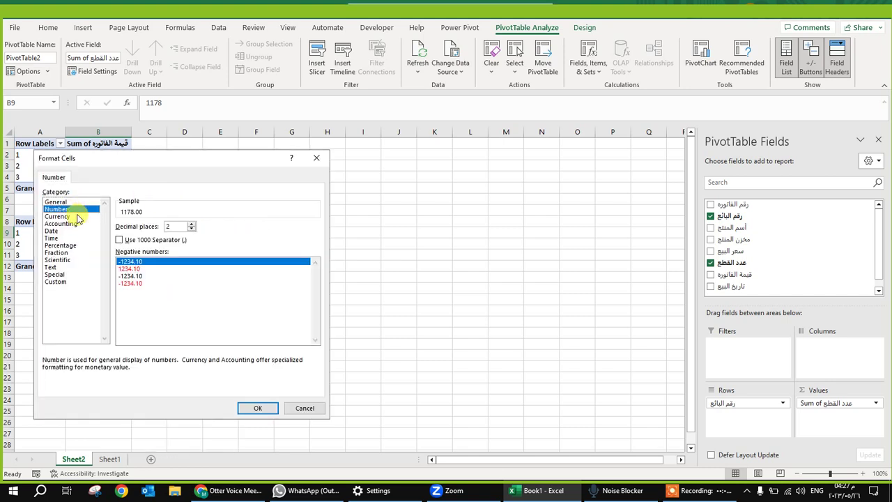
click(183, 239)
click(192, 229)
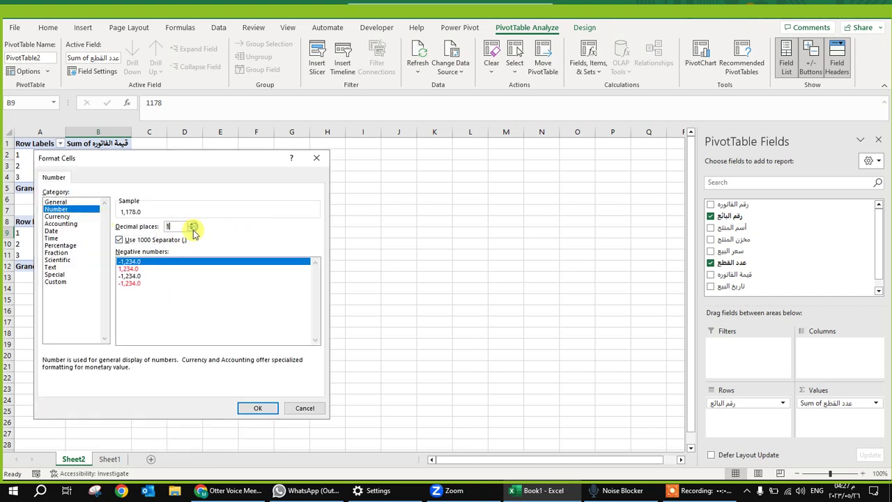
click(258, 407)
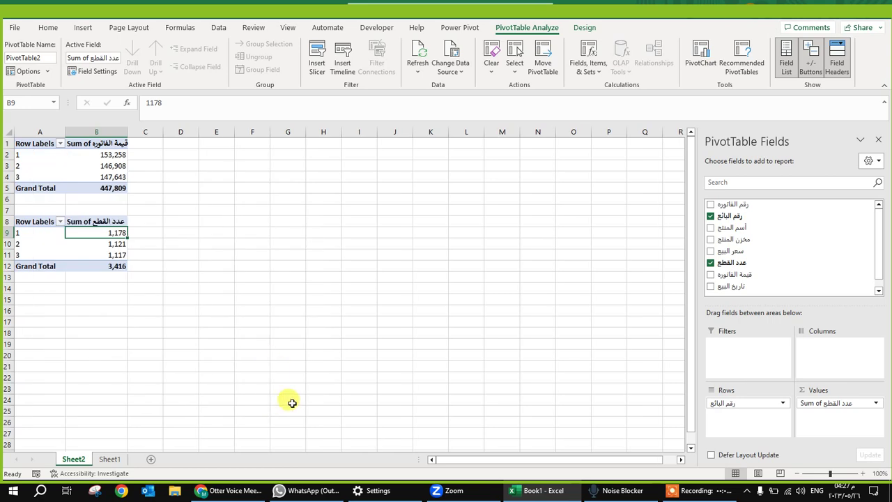
Insert a third PivotTable from Sheet1!$A$1:$H$527 into the existing worksheet Sheet2 at cell A15
click(109, 458)
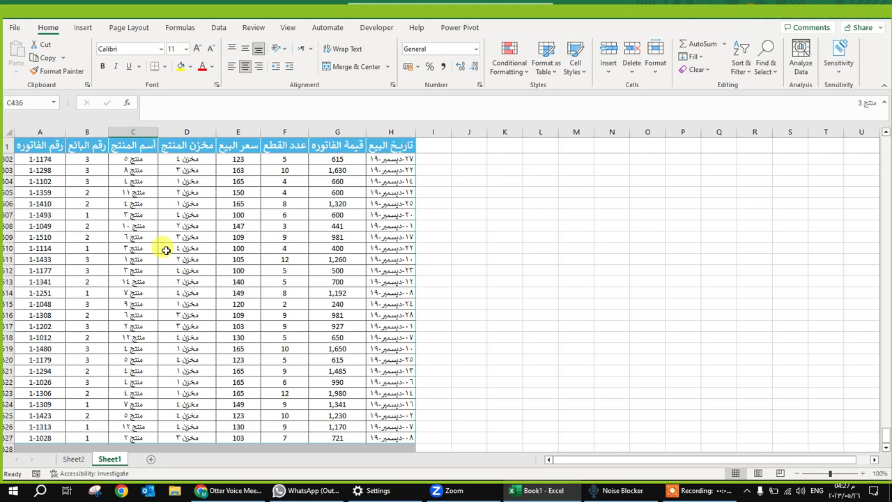
click(187, 204)
scroll(124, 249, up, 7)
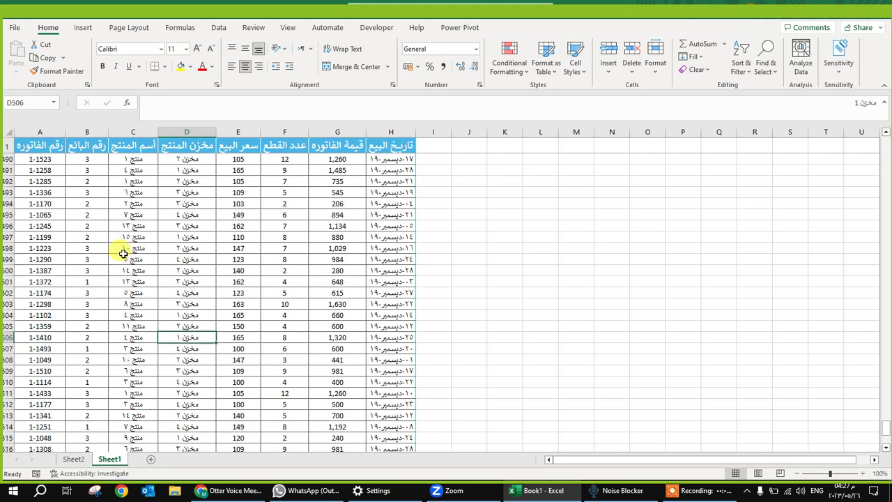
click(186, 172)
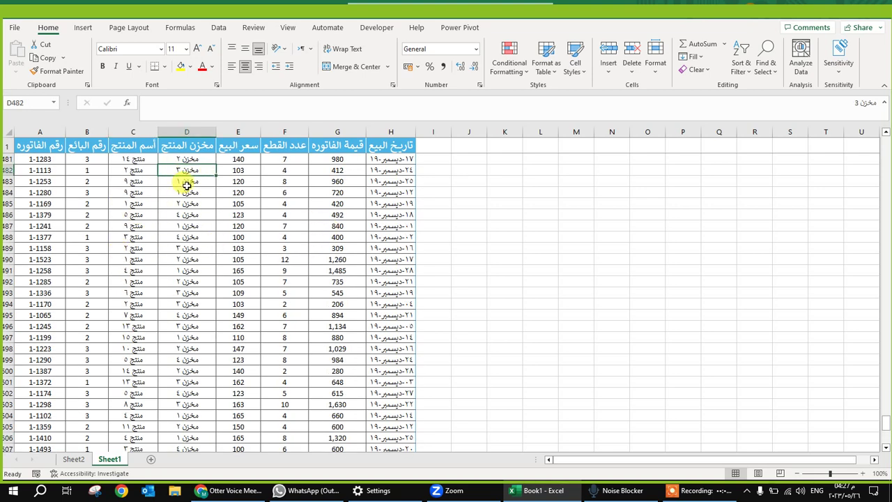
click(189, 202)
click(83, 27)
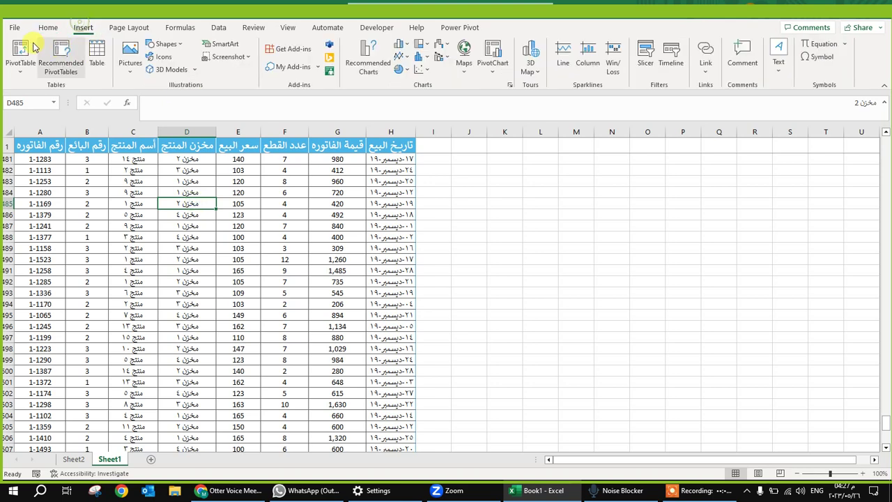
click(35, 47)
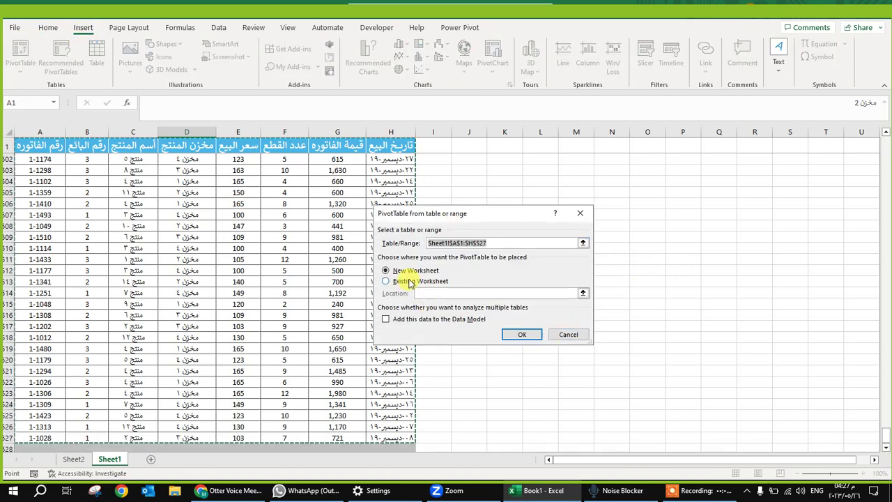
click(410, 281)
click(73, 458)
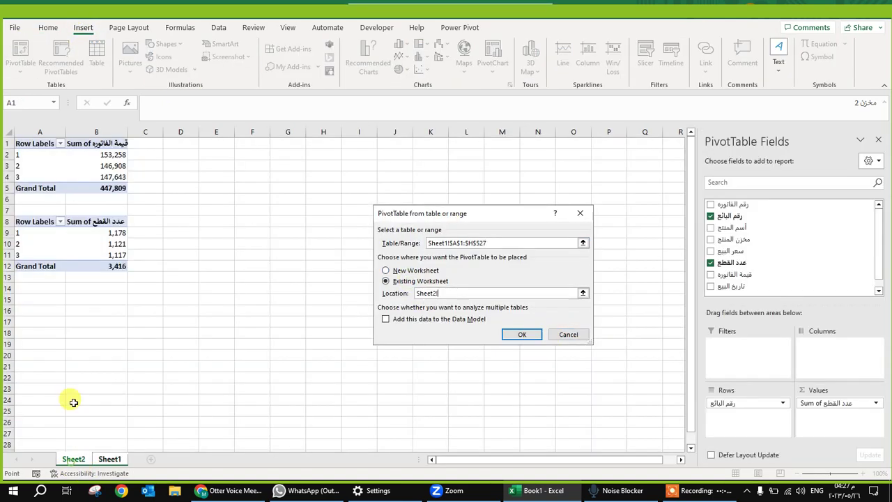
click(40, 299)
click(519, 334)
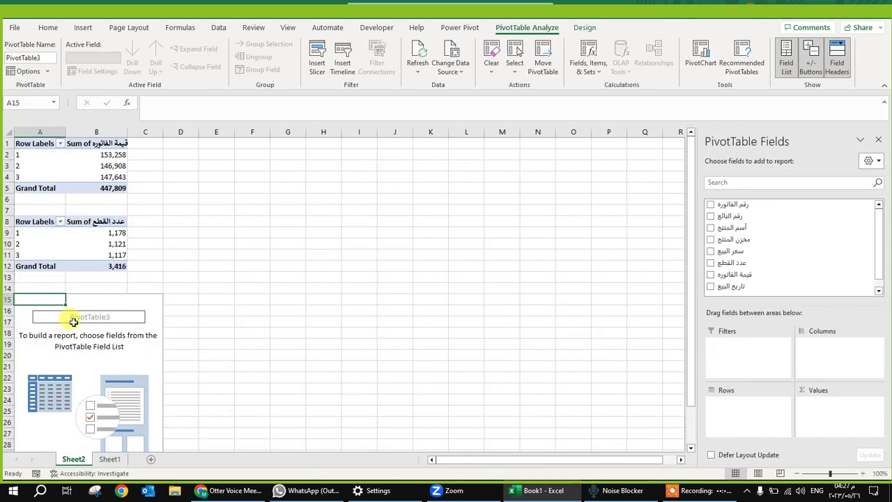
Build the third PivotTable with مخزن المنتج as rows and the sum of عدد القطع as values
drag(752, 240, 715, 407)
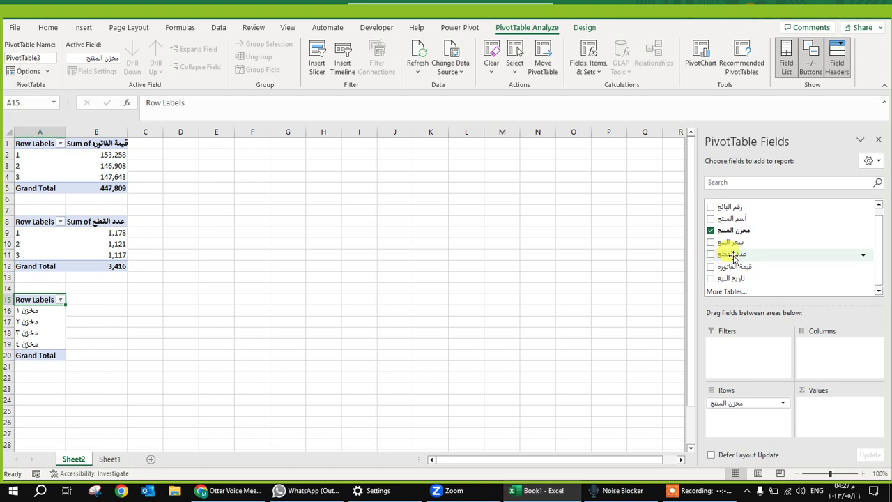
drag(733, 256, 816, 410)
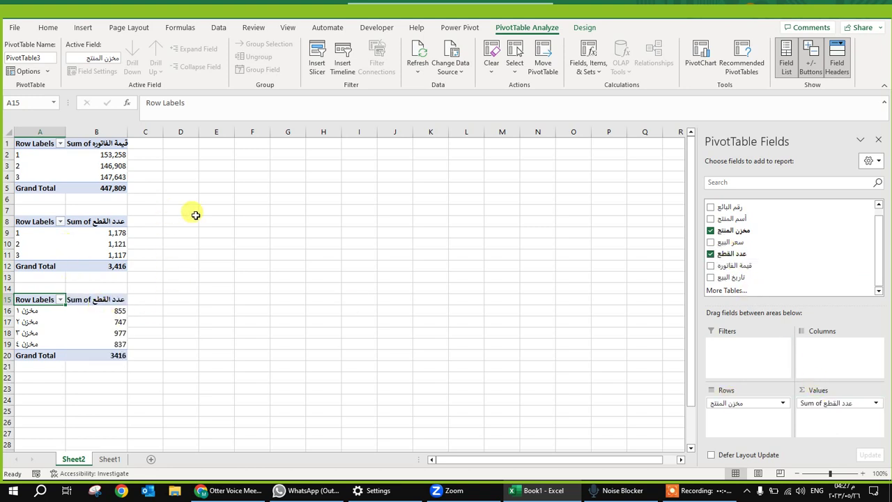
Insert a Pie PivotChart based on the first PivotTable and move it to row 1, over the first two PivotTables
click(104, 176)
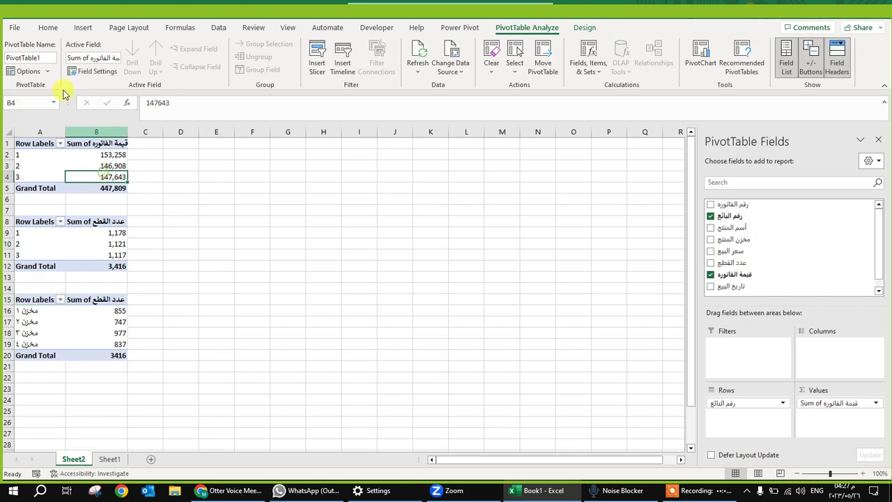
click(84, 28)
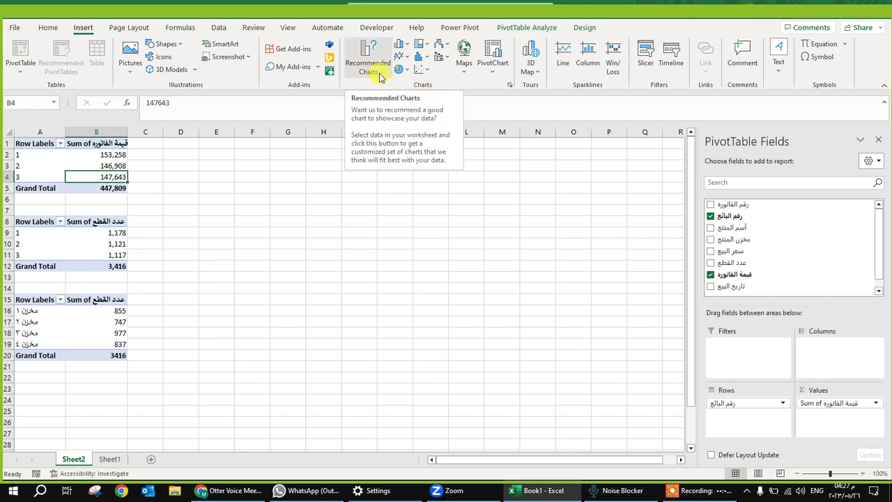
click(496, 53)
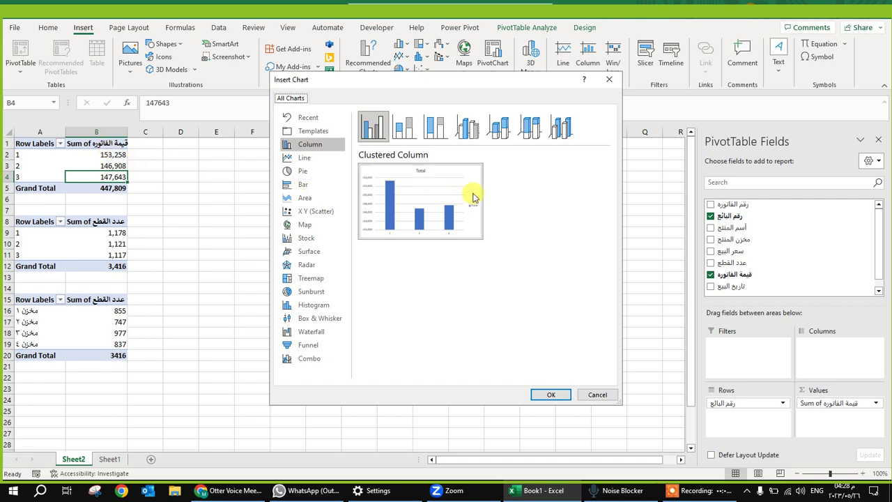
mouse_move(465, 190)
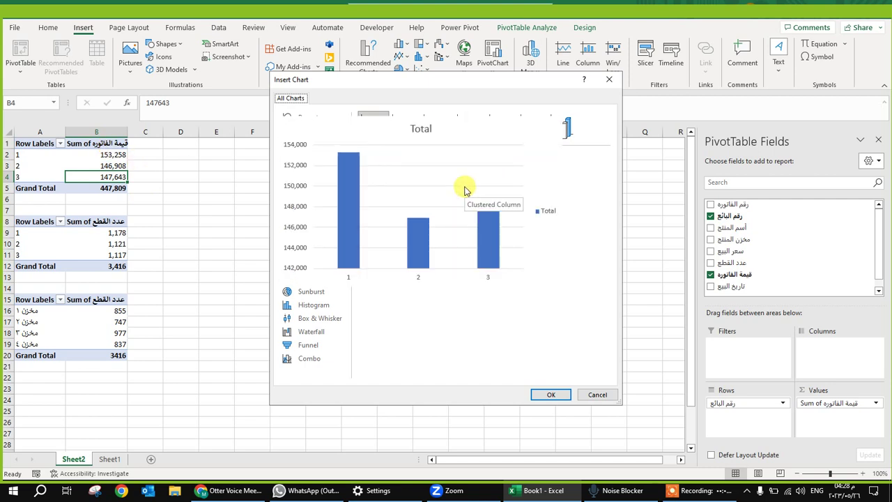
click(301, 170)
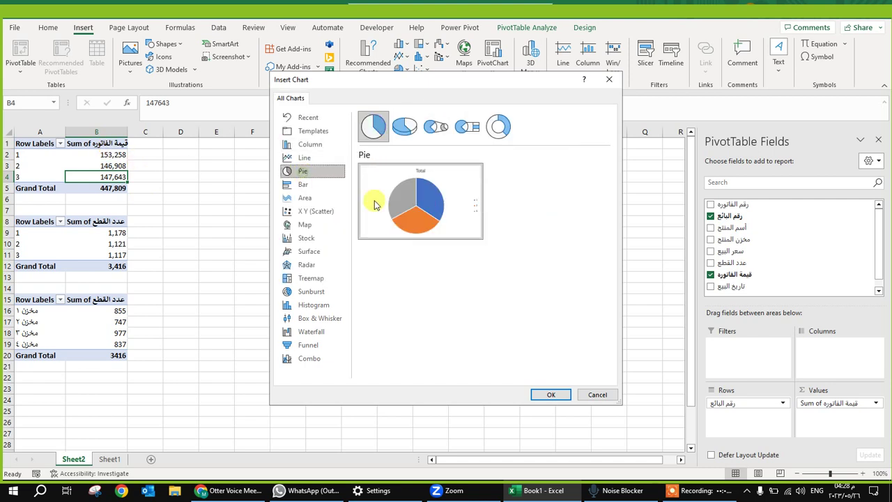
click(324, 144)
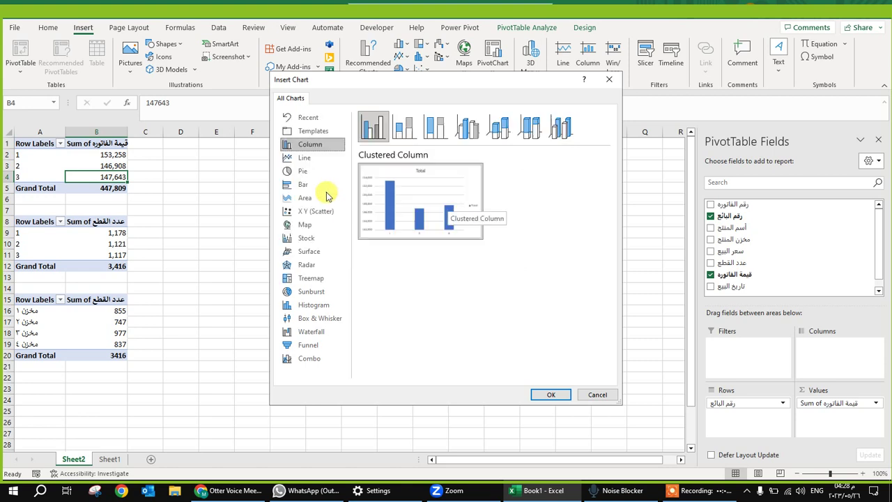
click(303, 171)
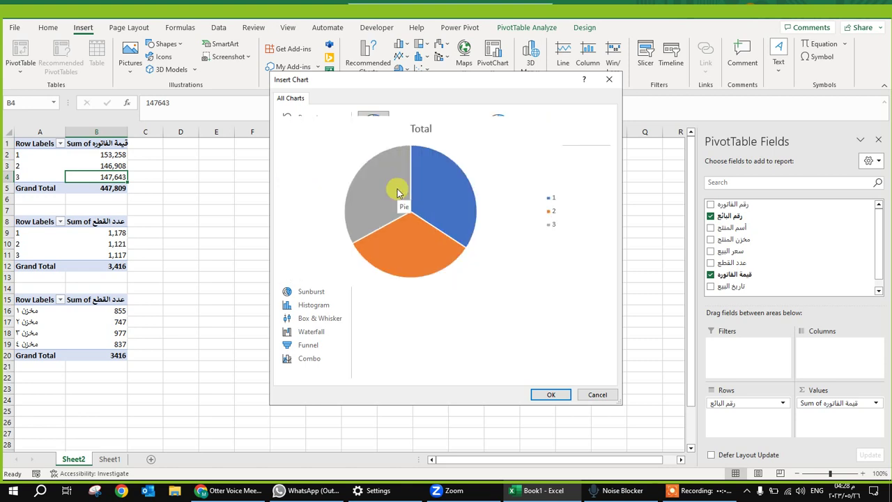
double_click(397, 193)
drag(292, 229, 126, 145)
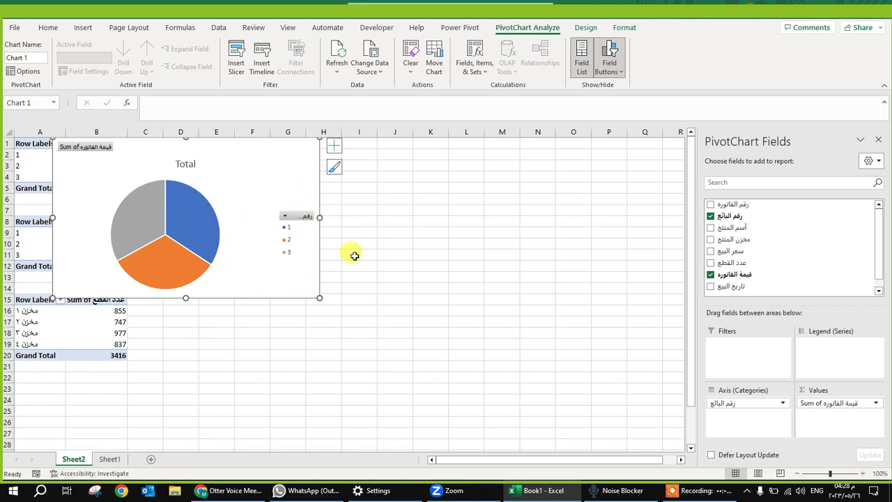
Increase the font size of all the text in the pie chart to 18
click(402, 231)
click(301, 154)
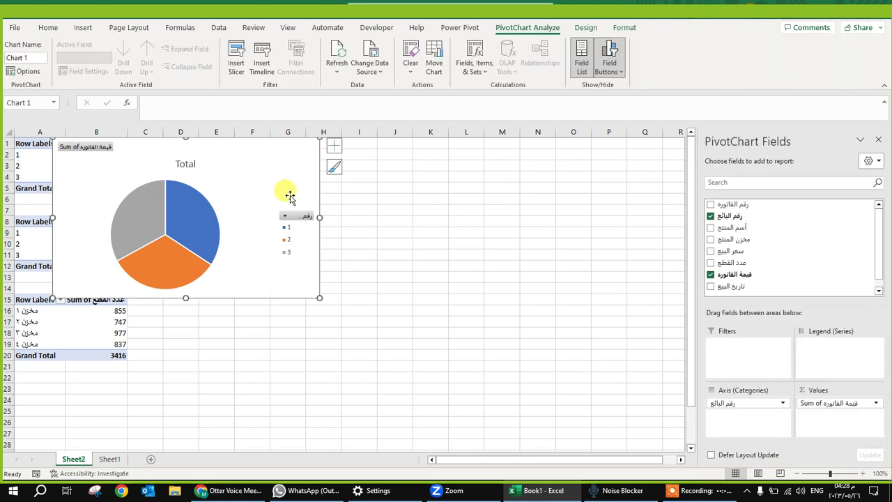
click(47, 28)
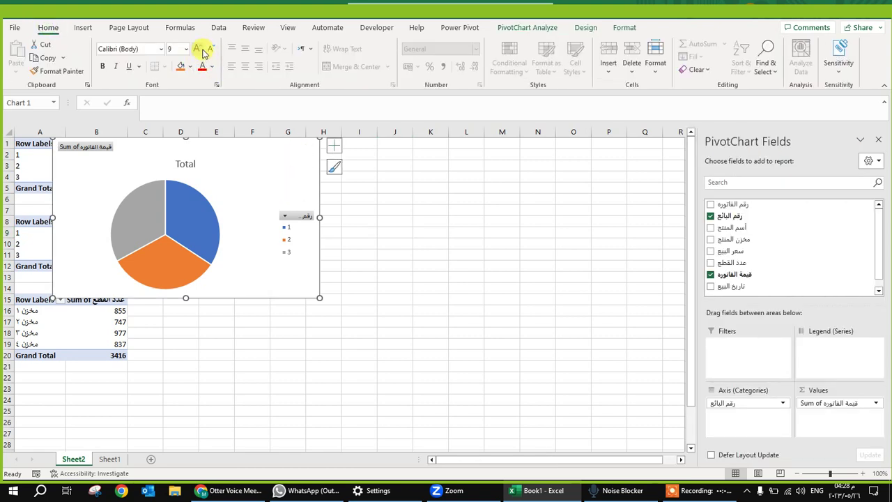
click(197, 51)
click(198, 50)
click(198, 50)
click(198, 50)
click(198, 50)
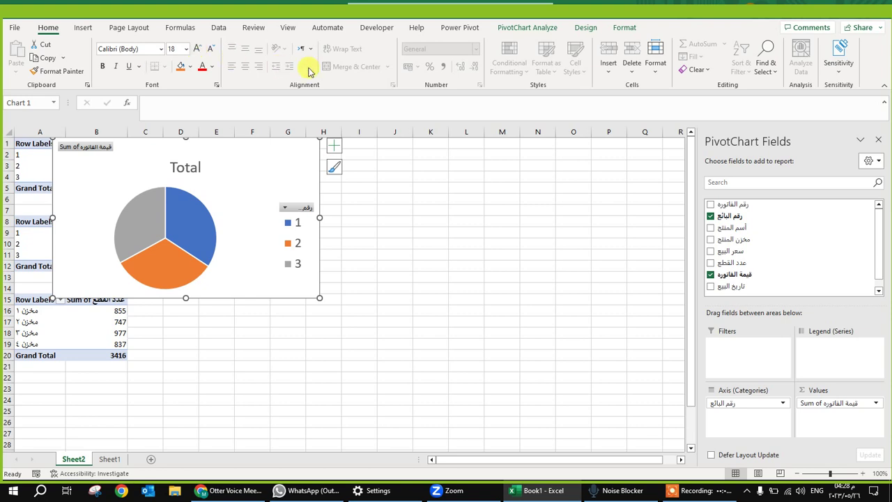
Apply the third chart style to the pie chart, with a grey gradient background and dark percentage labels on the slices
click(622, 27)
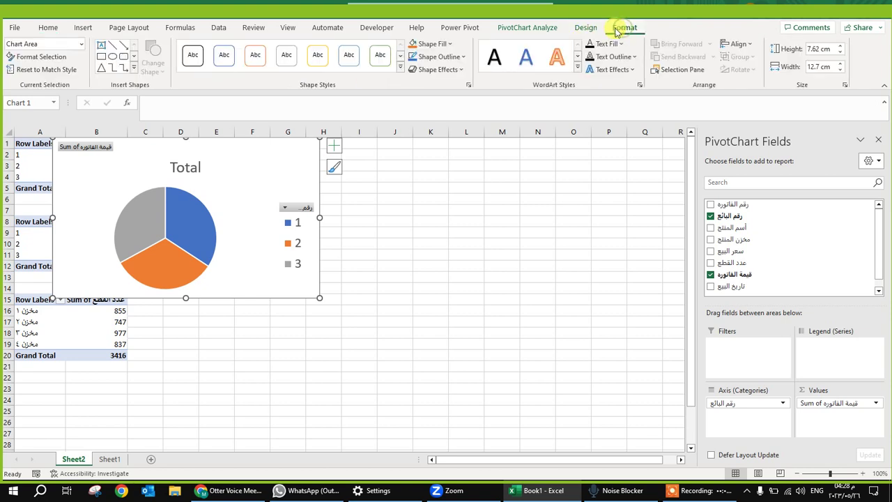
click(587, 28)
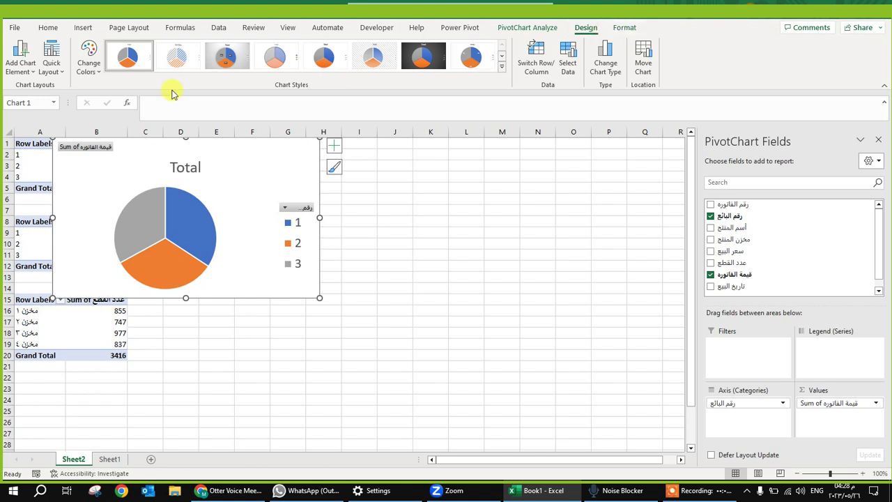
click(501, 67)
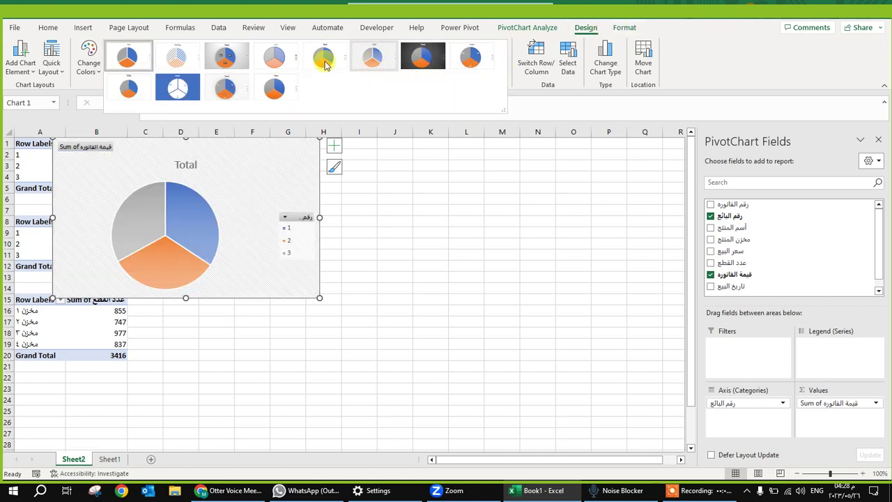
click(230, 64)
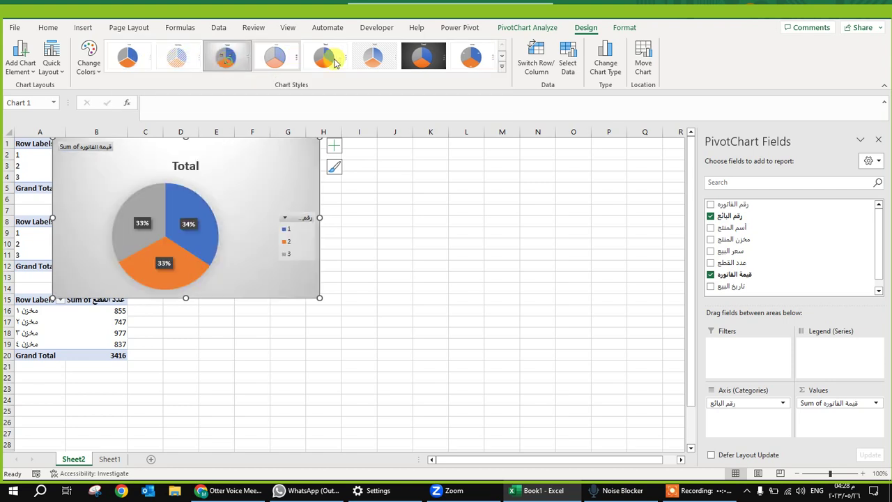
Apply the seventh chart style, with the dark background, to the pie chart and set all its text to size 16
click(421, 60)
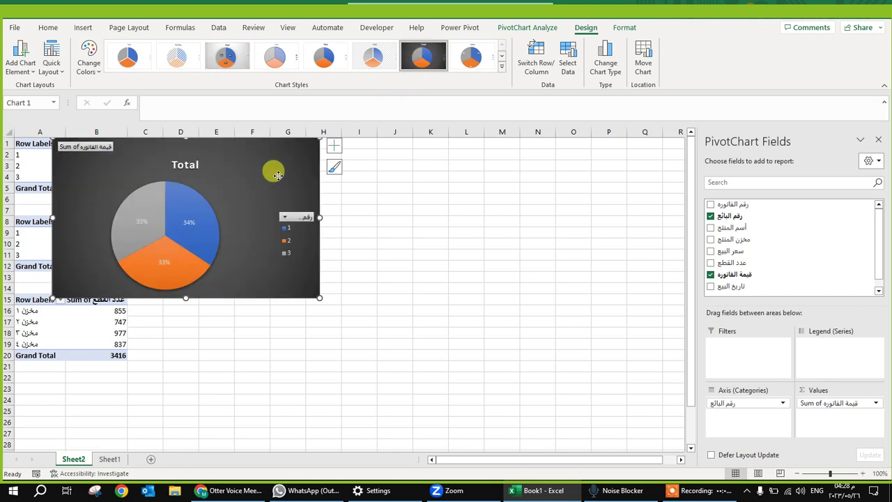
click(53, 28)
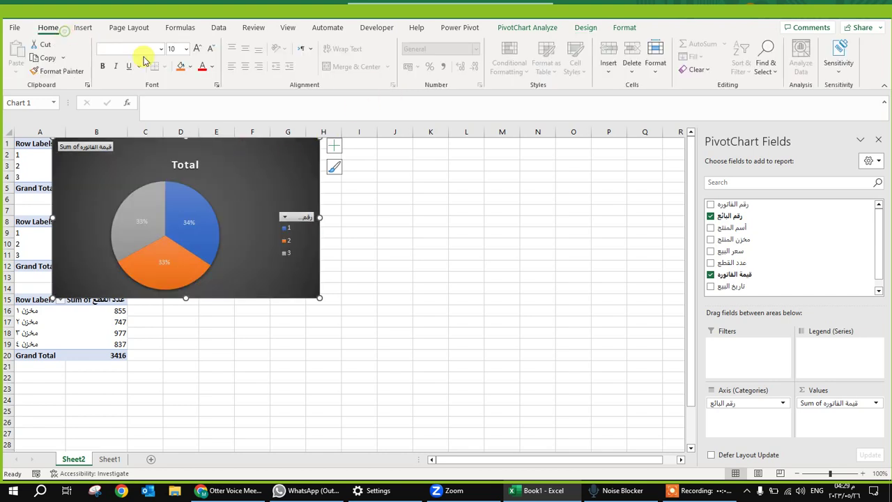
click(198, 48)
click(197, 48)
click(198, 48)
click(198, 48)
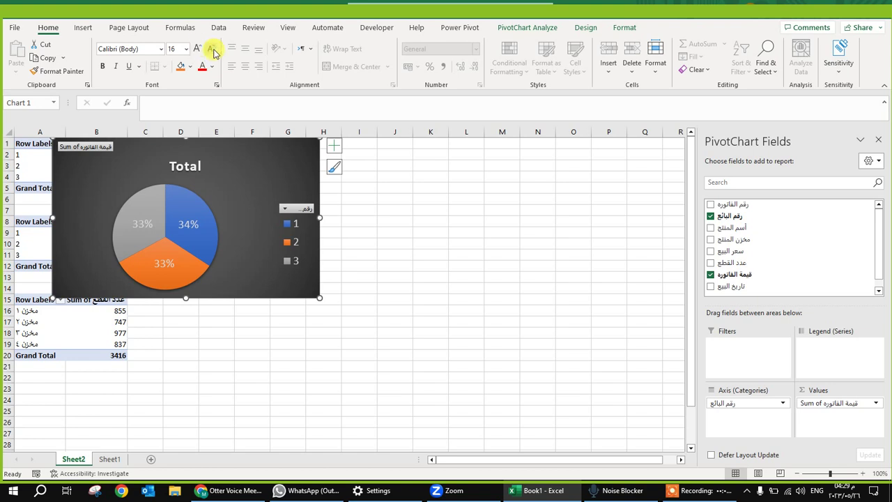
click(212, 49)
click(211, 49)
click(195, 50)
click(196, 50)
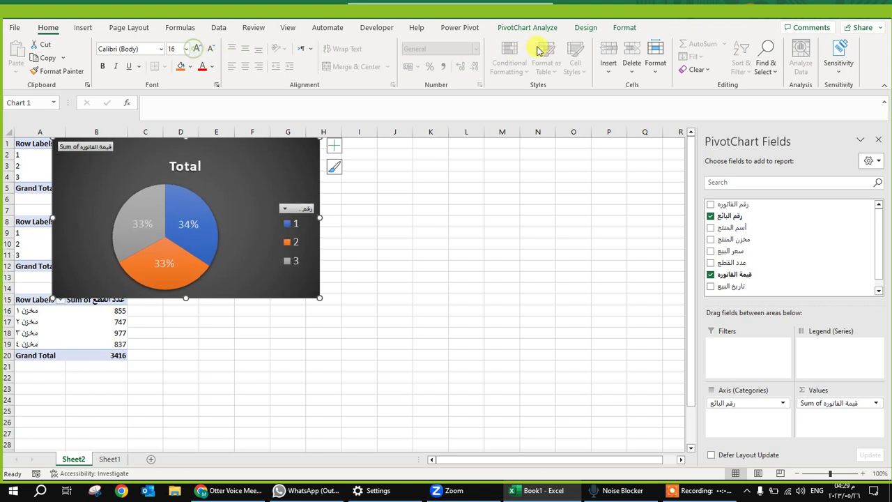
click(618, 30)
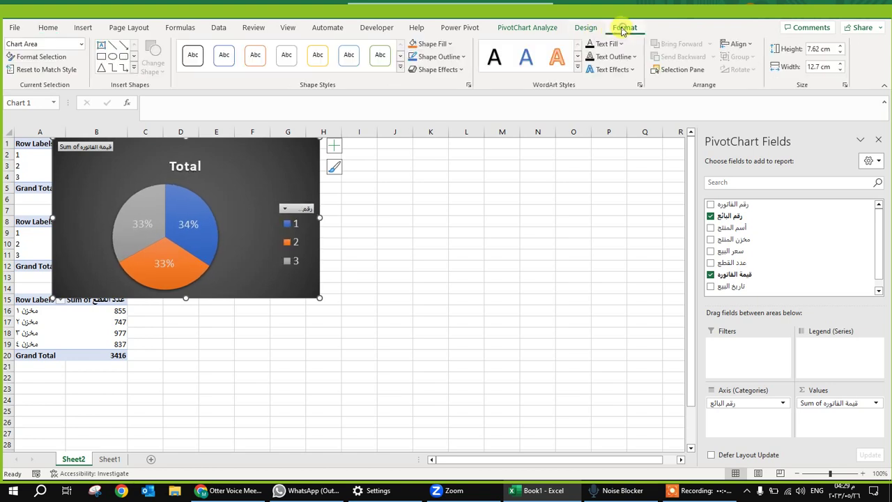
click(583, 28)
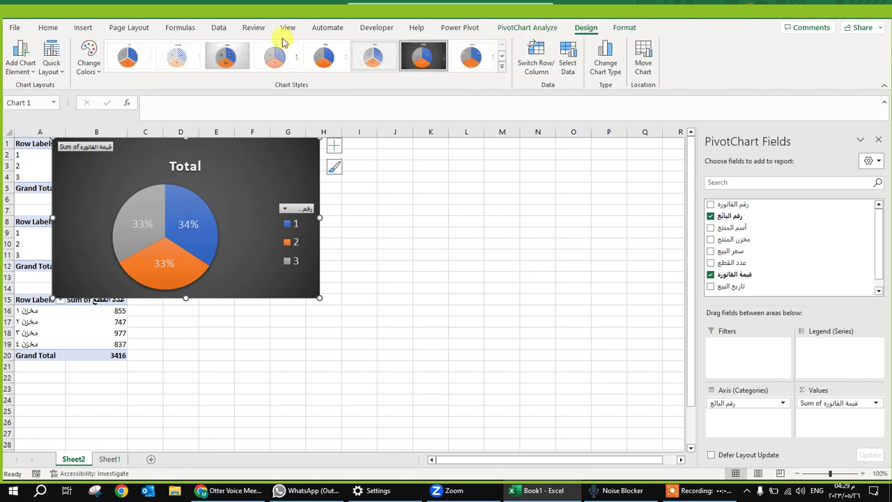
click(21, 64)
mouse_move(67, 89)
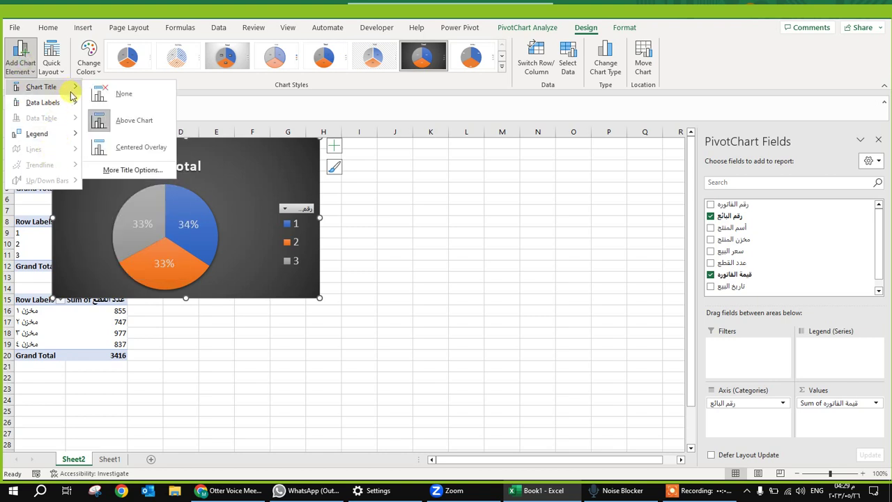
click(235, 155)
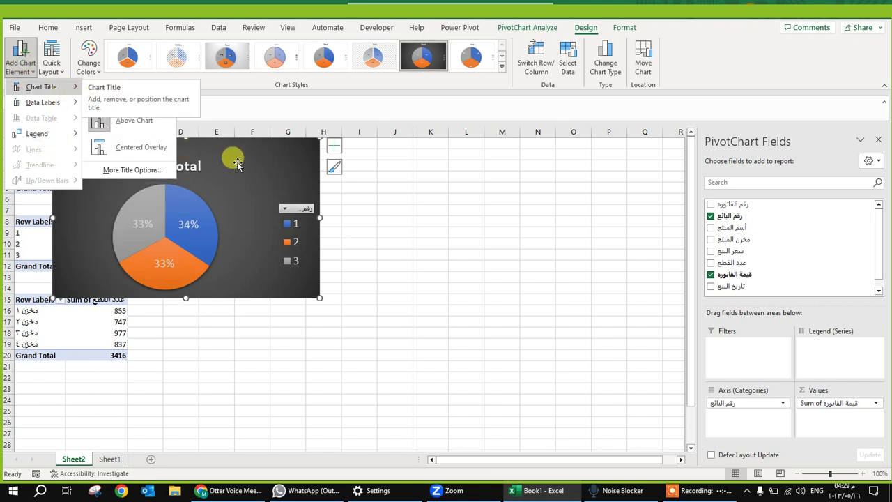
click(184, 167)
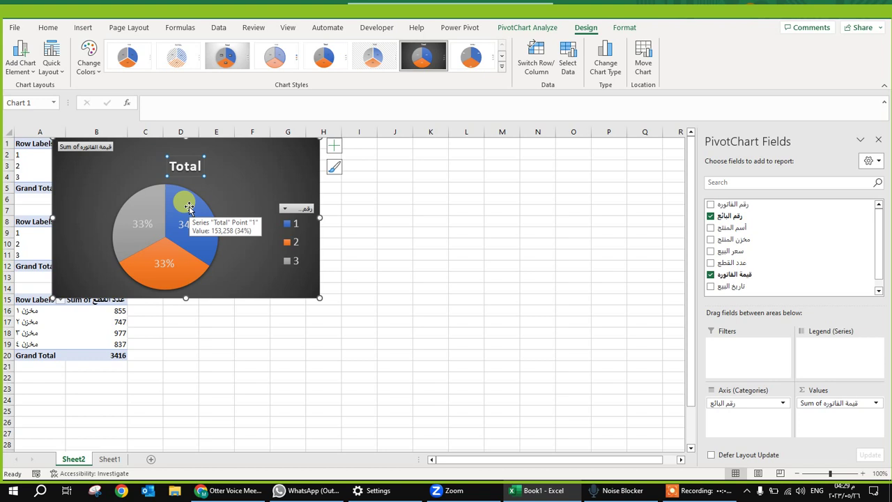
text(ks)
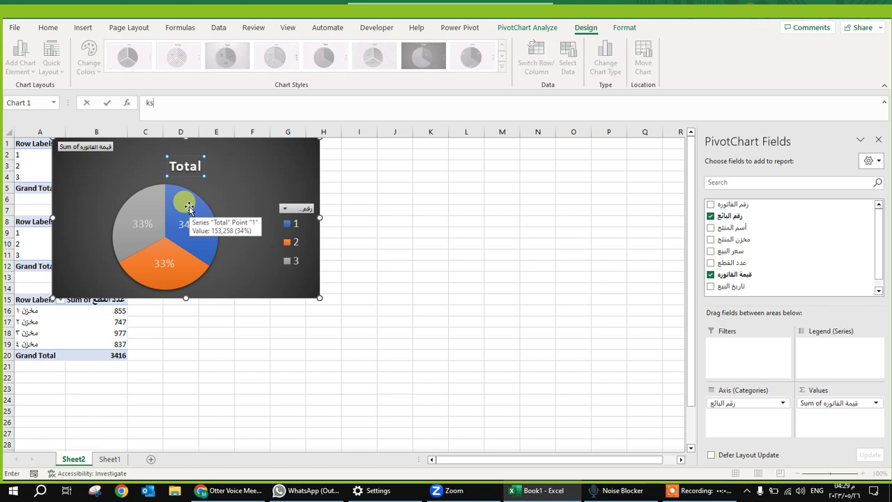
double_click(187, 166)
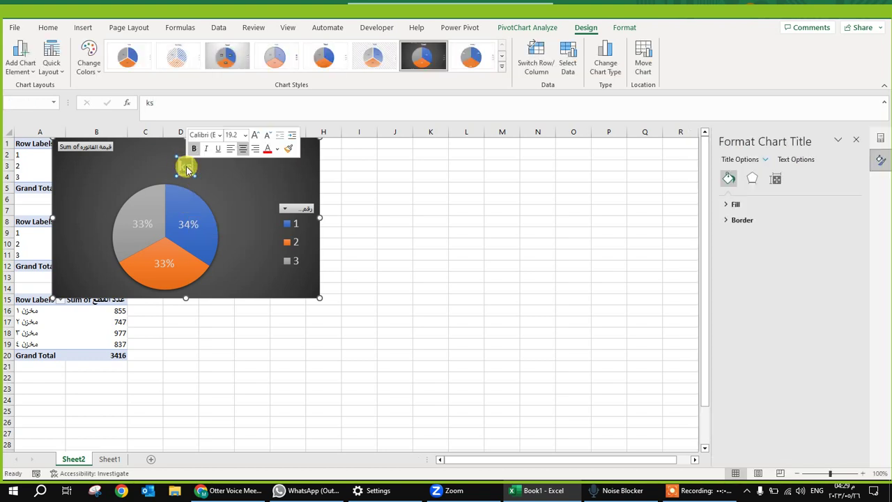
click(186, 165)
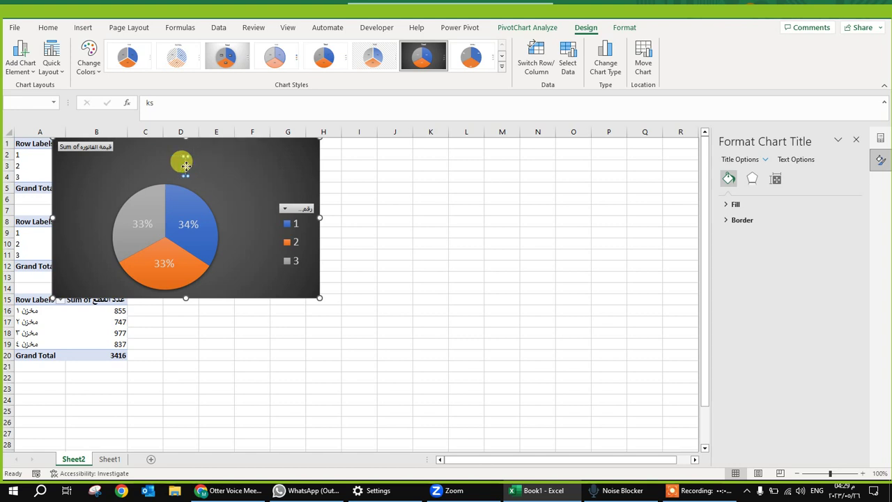
text(بيع)
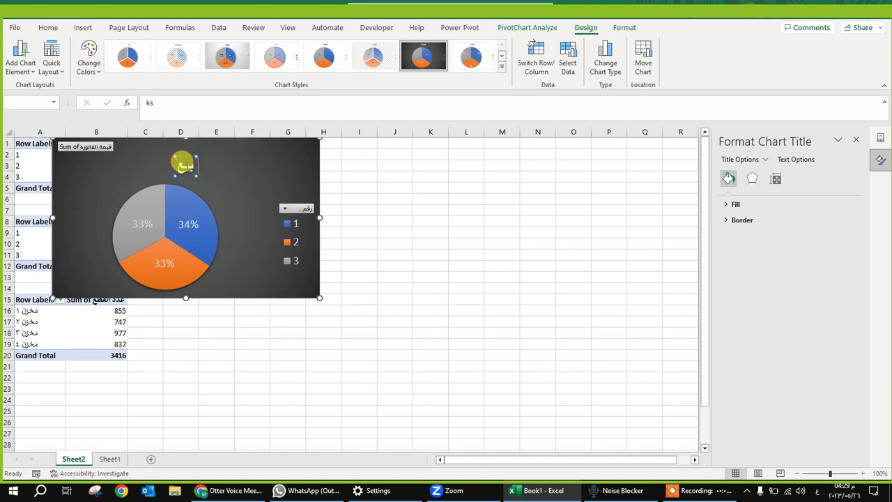
text( كل بائع)
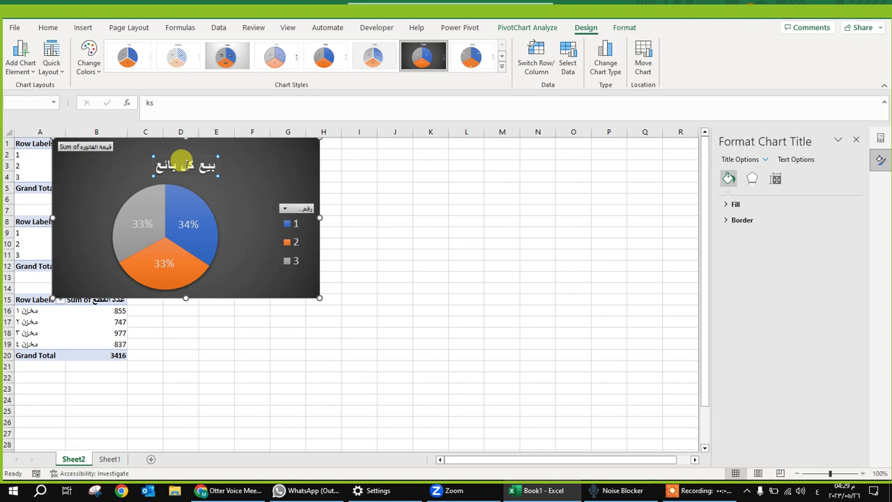
text( م)
key(ctrl+a)
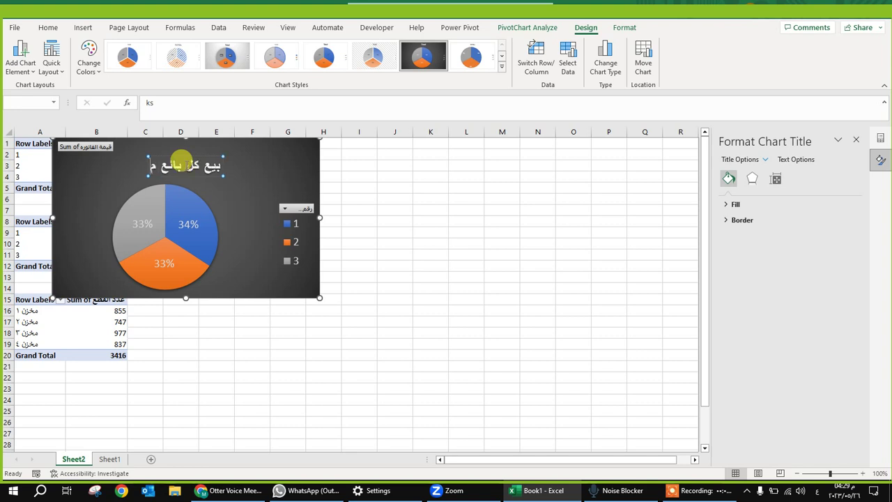
text(بيعات)
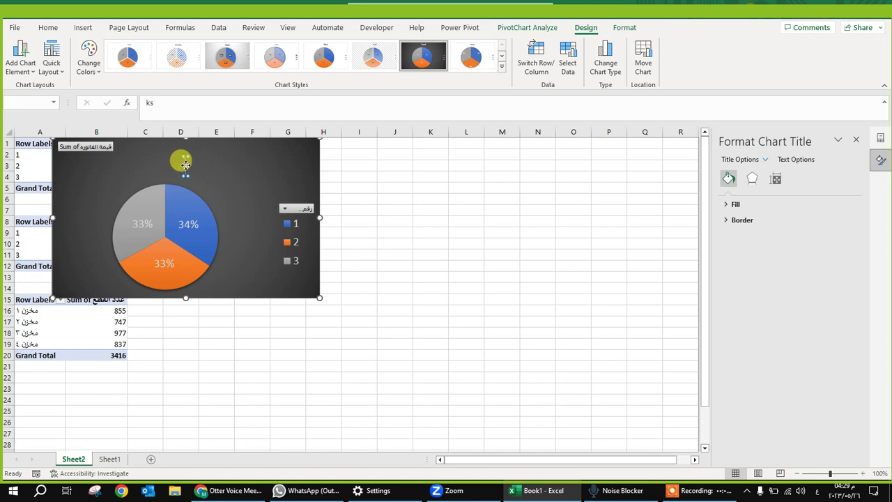
text( كل)
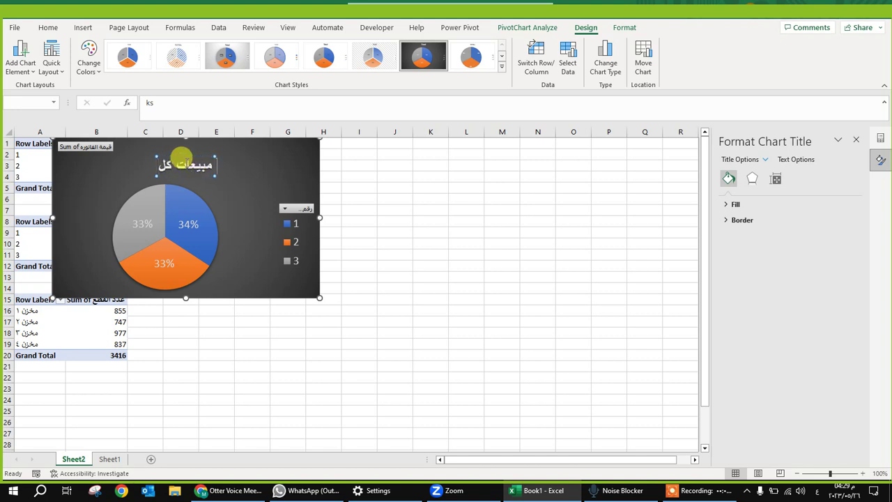
Clear the draft text in the pie chart's title and enter المبيعات لكل بائع as the title
key(BackSpace)
key(BackSpace)
key(BackSpace)
key(BackSpace)
key(BackSpace)
key(BackSpace)
key(BackSpace)
key(BackSpace)
key(BackSpace)
text(ال)
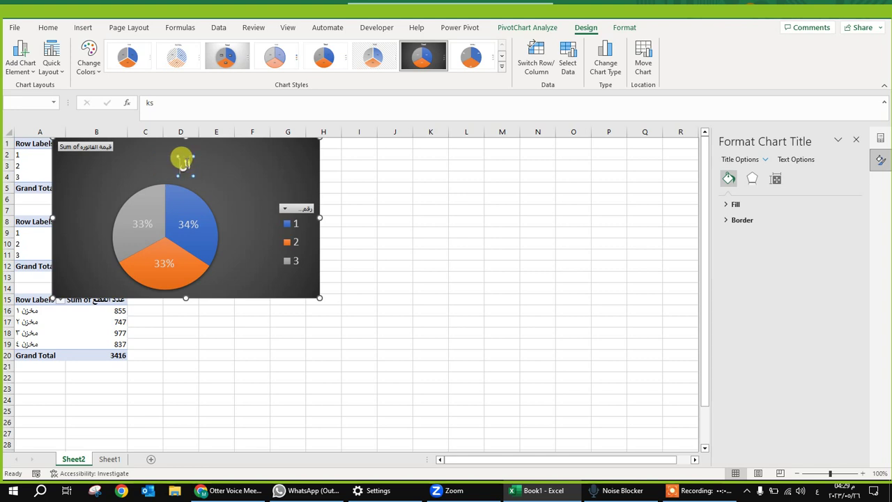
text(مبيعات)
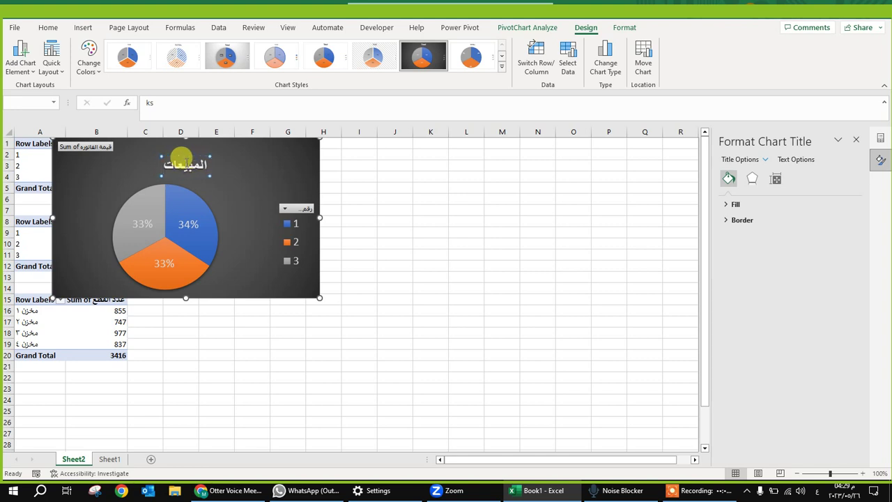
text( لكل بائع)
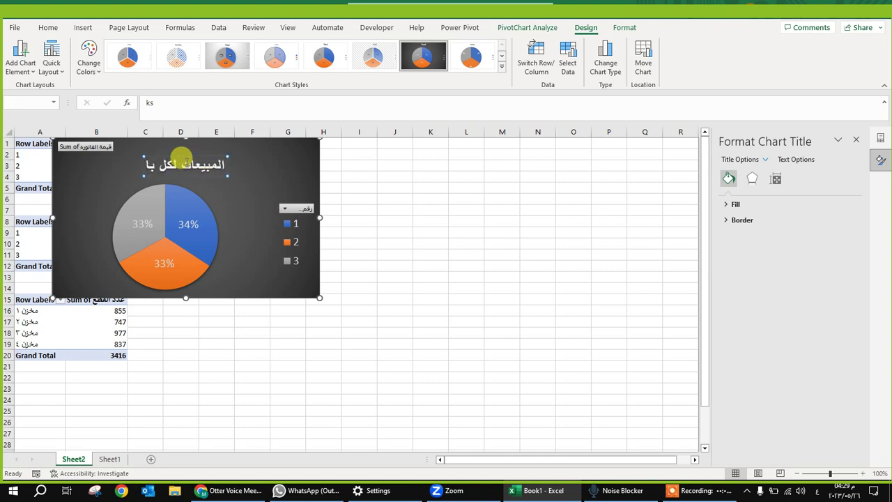
click(255, 195)
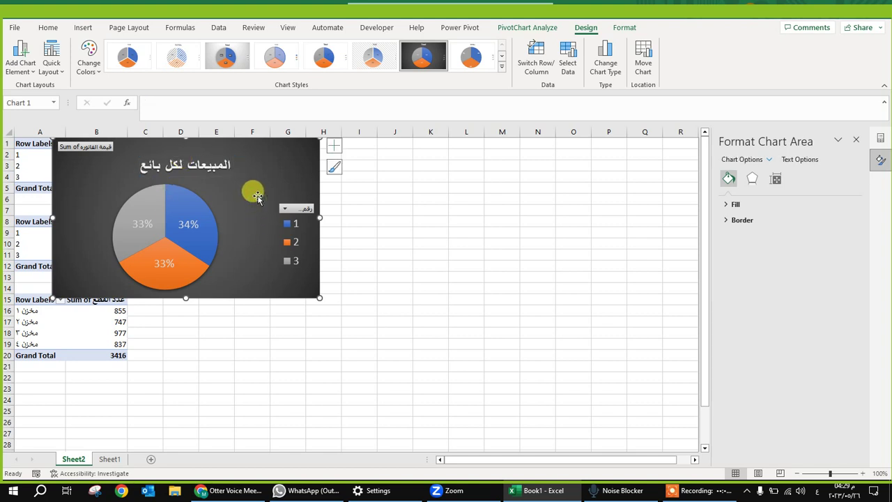
Nudge the pie chart's title slightly up and to the left and increase its font size to 24
click(194, 169)
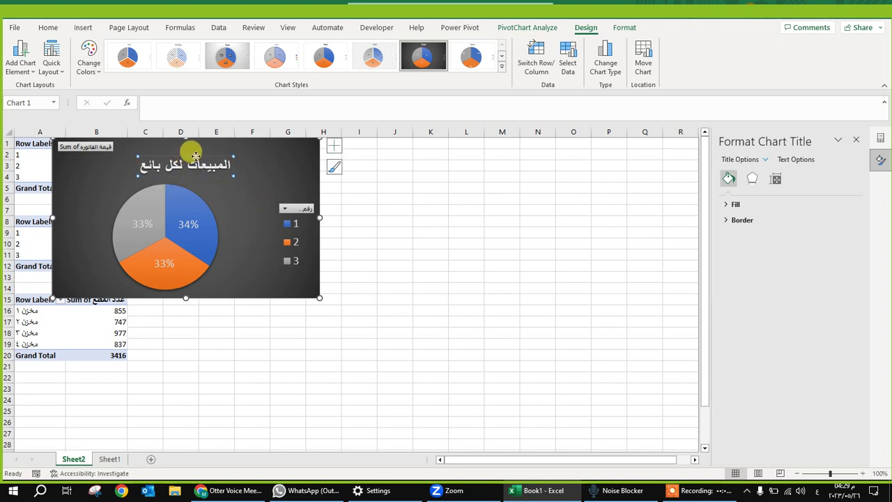
drag(191, 178, 182, 173)
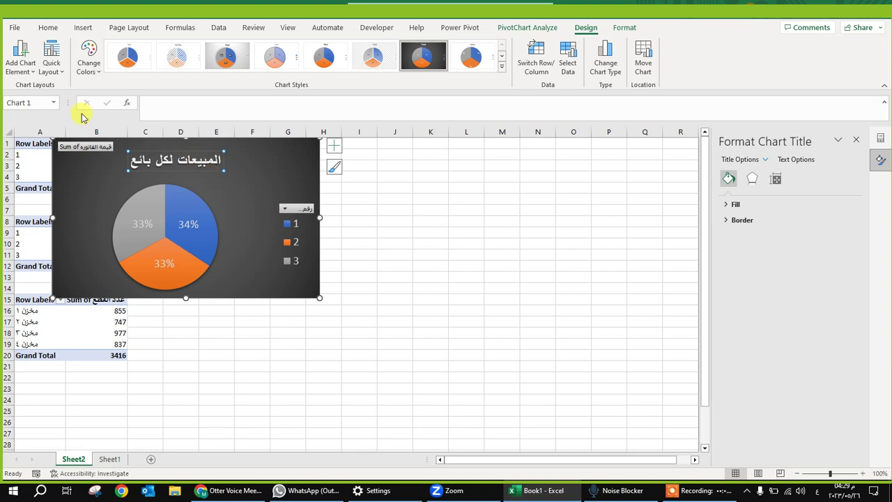
click(49, 28)
click(199, 49)
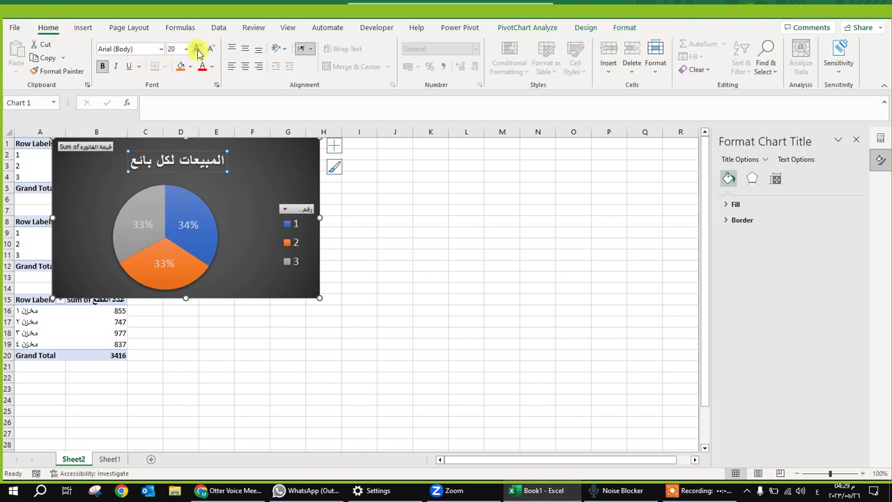
click(199, 49)
click(210, 48)
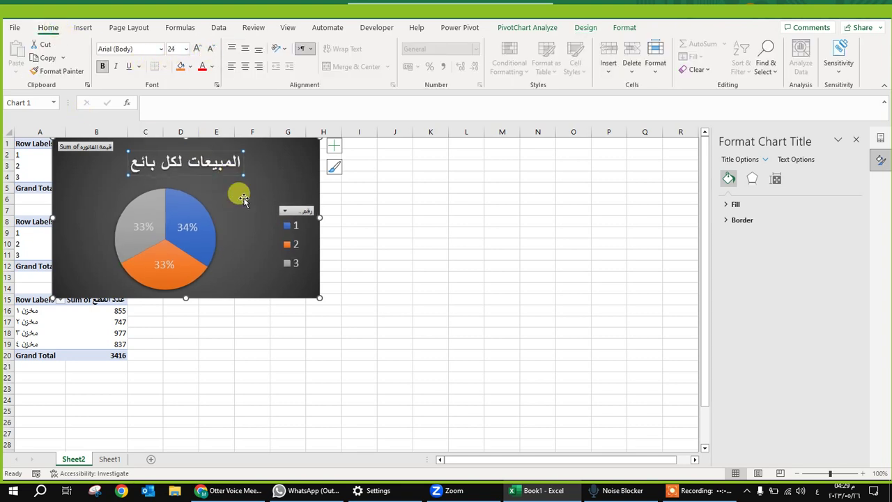
click(291, 161)
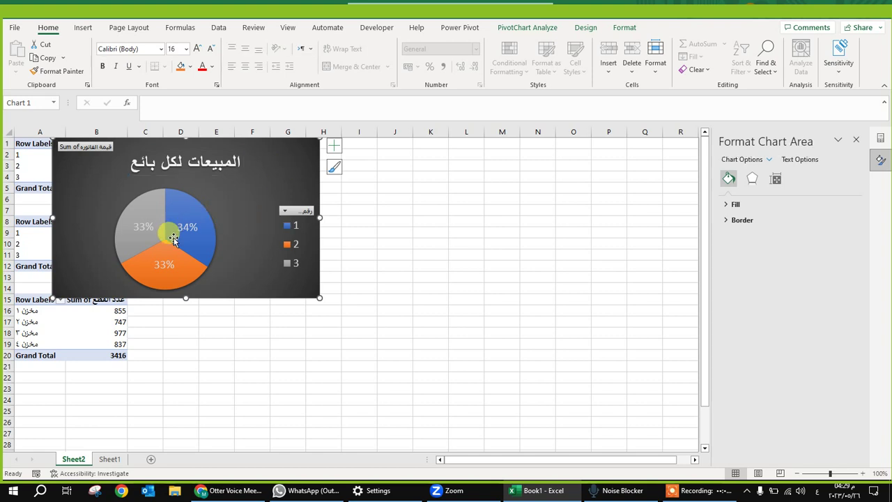
Select the percentage labels on the pie slices and open their label content and position options
click(185, 226)
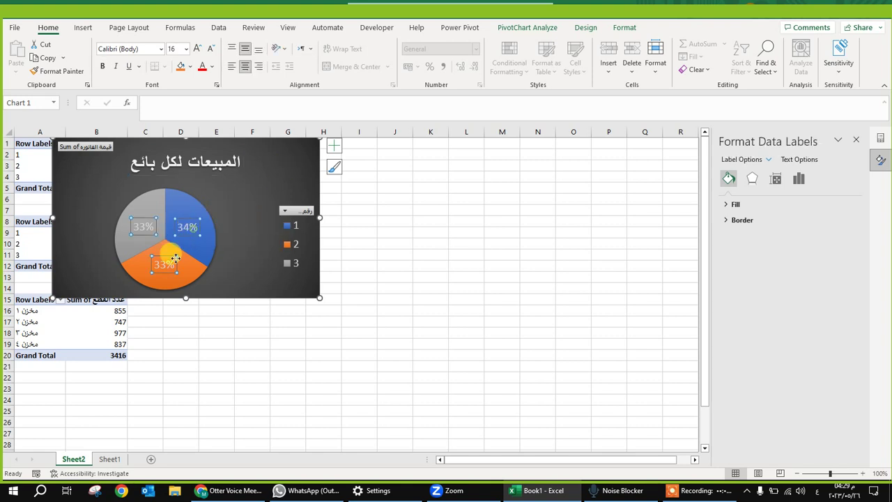
click(227, 251)
click(188, 228)
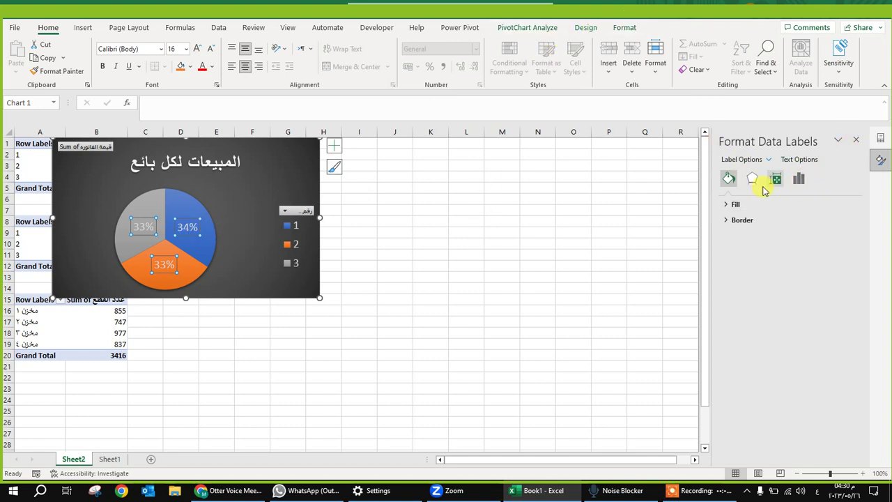
click(798, 179)
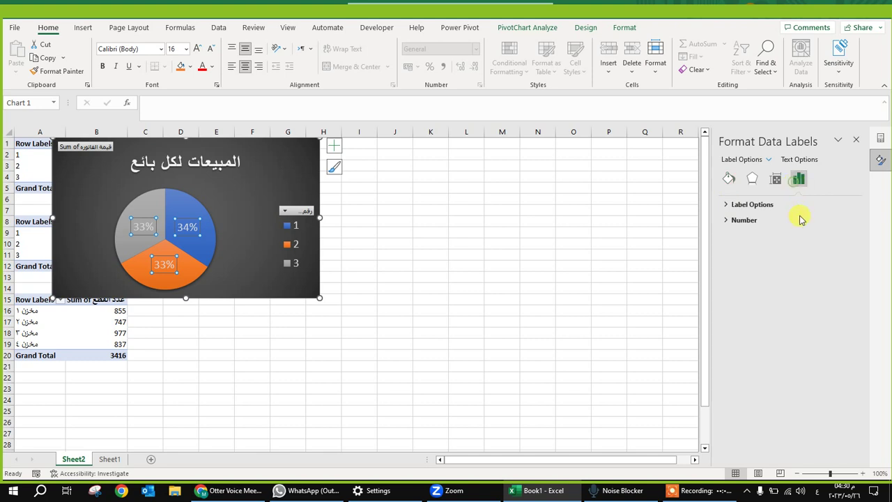
click(735, 204)
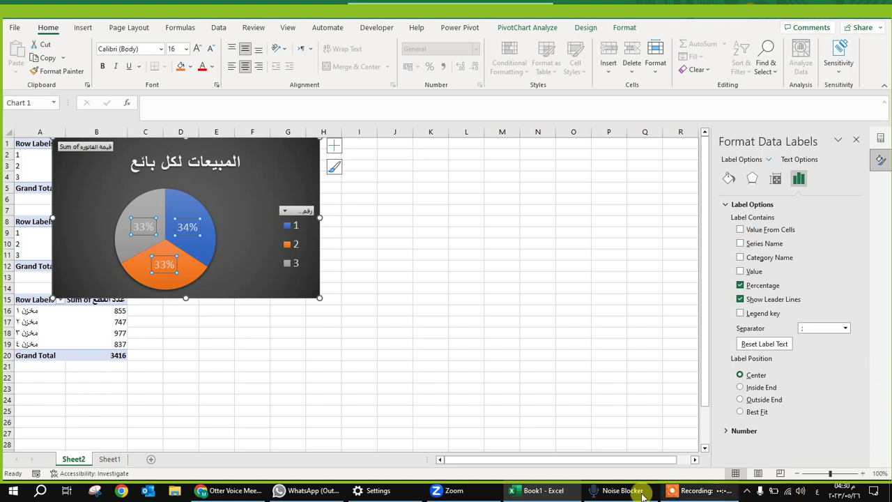
click(690, 490)
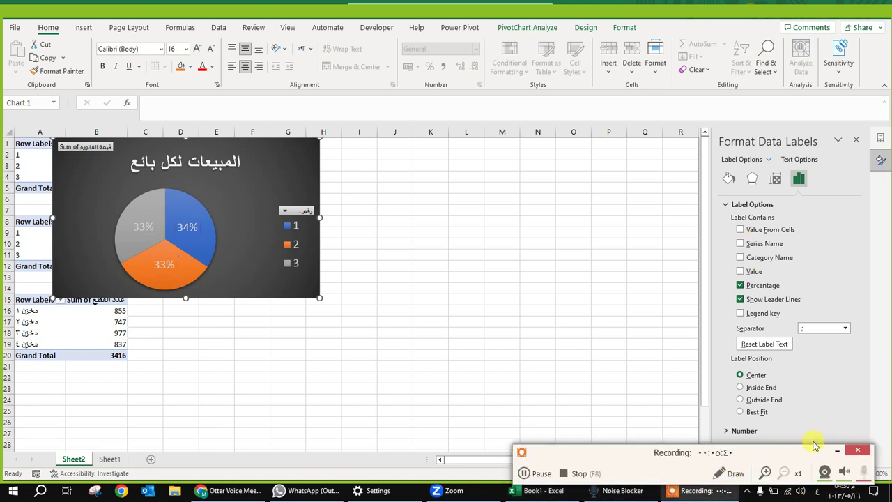
click(836, 450)
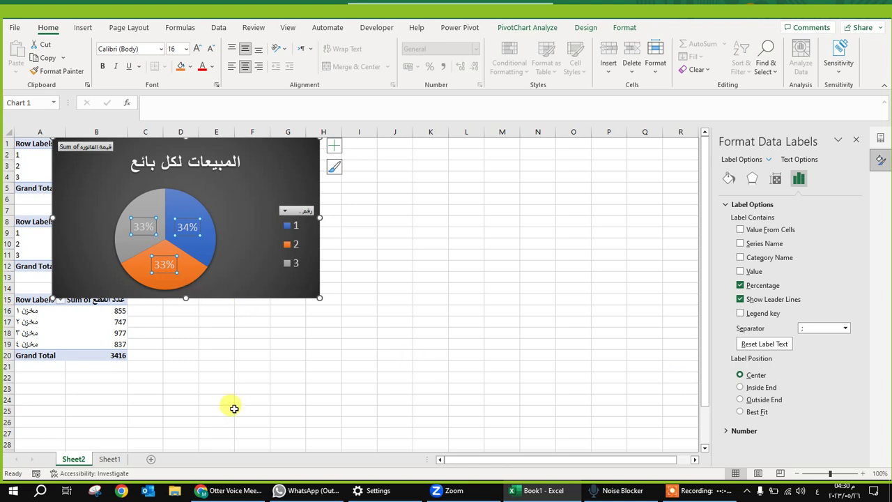
Show the values alongside the percentages in the pie chart's data labels
click(196, 183)
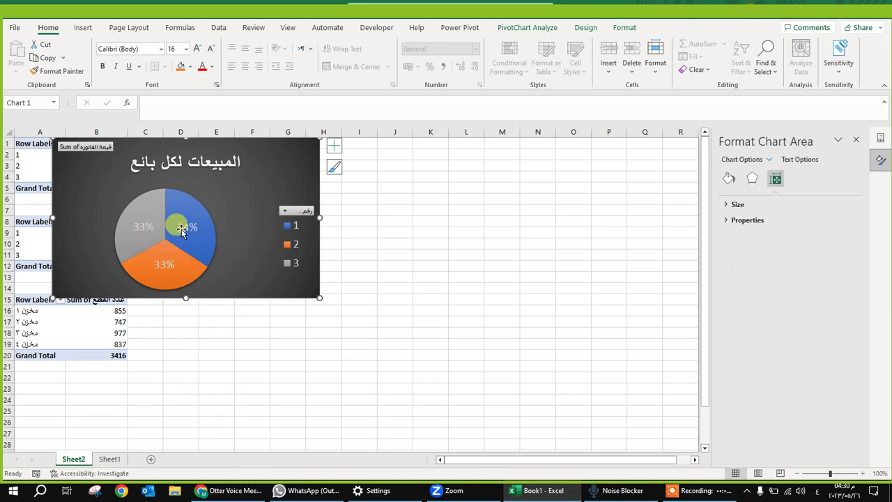
click(201, 237)
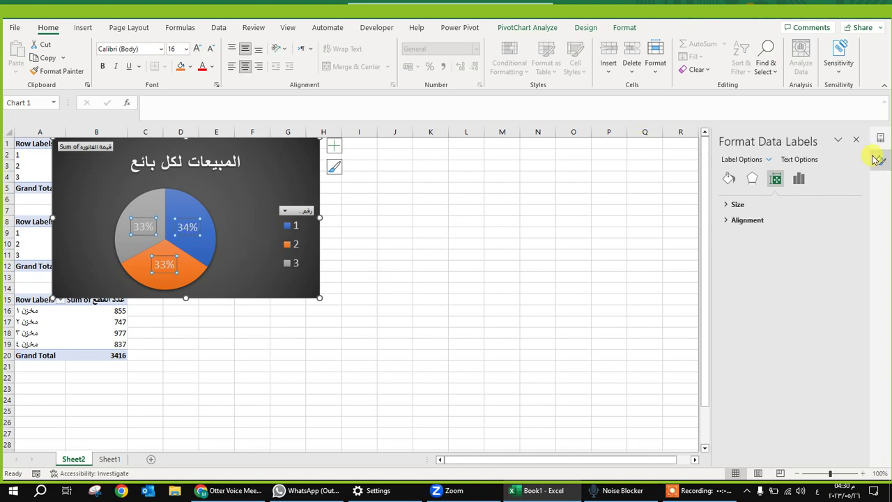
click(798, 182)
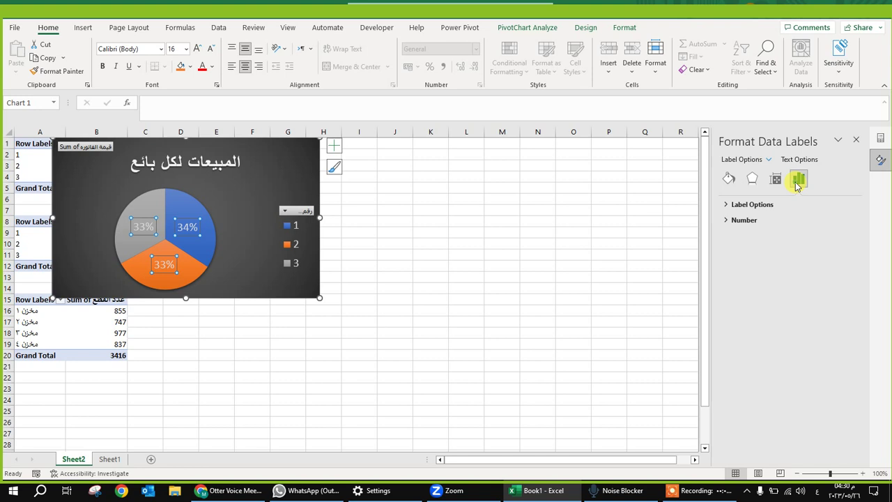
click(725, 204)
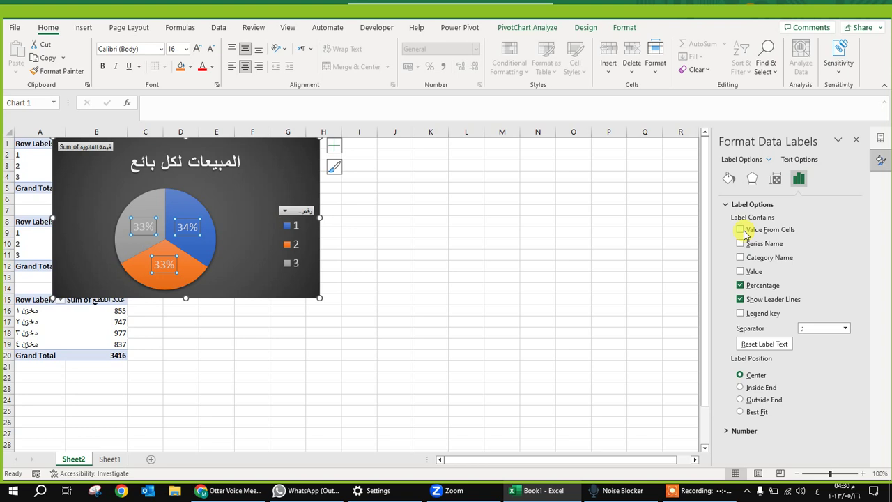
click(740, 230)
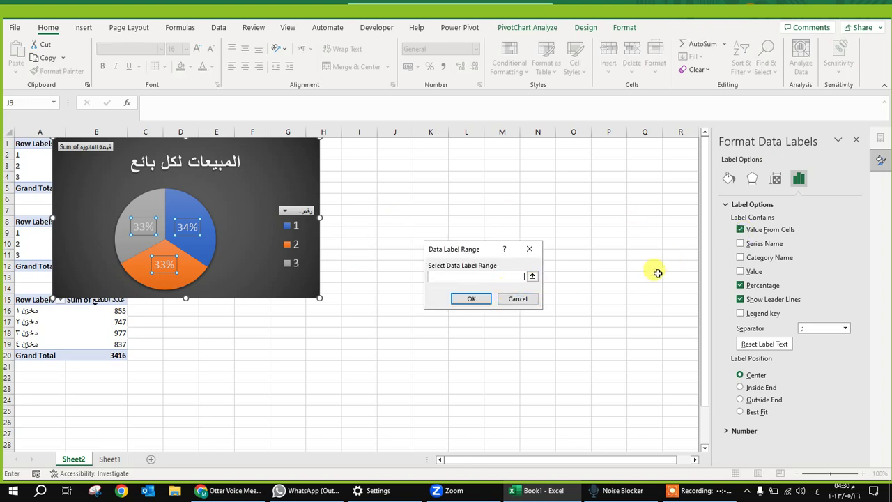
click(517, 299)
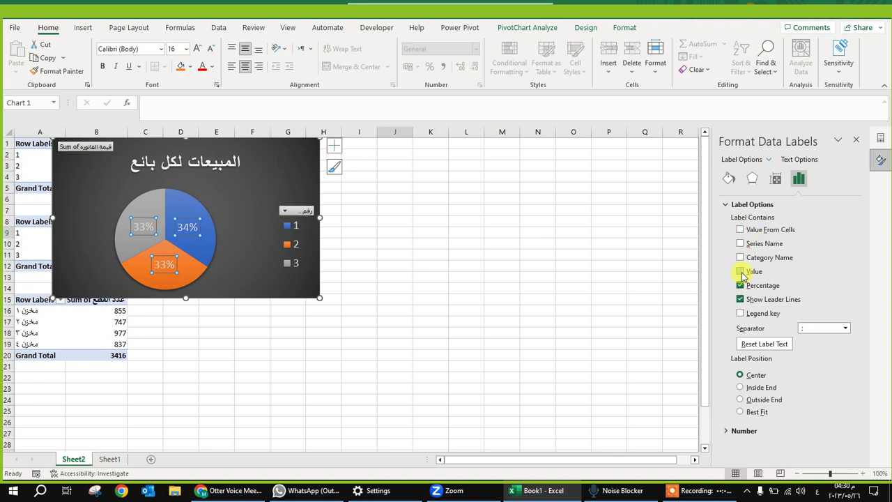
click(741, 272)
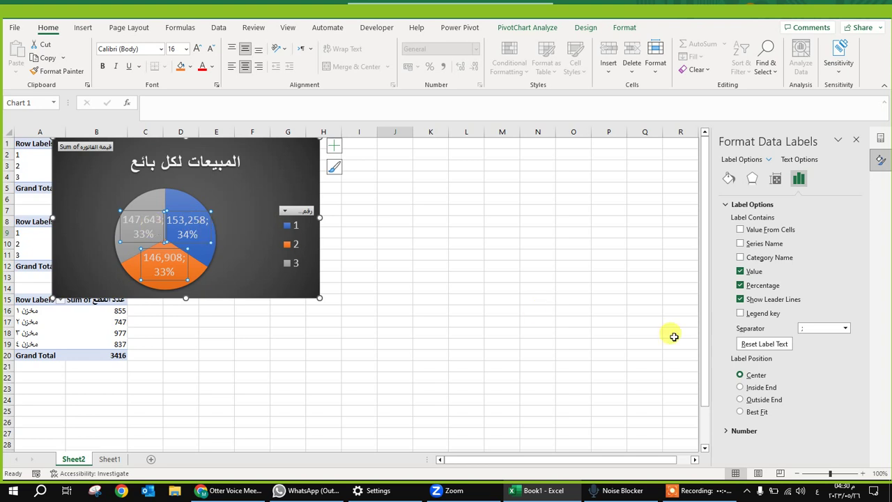
Set the separator between value and percentage in the pie labels to New Line
click(845, 327)
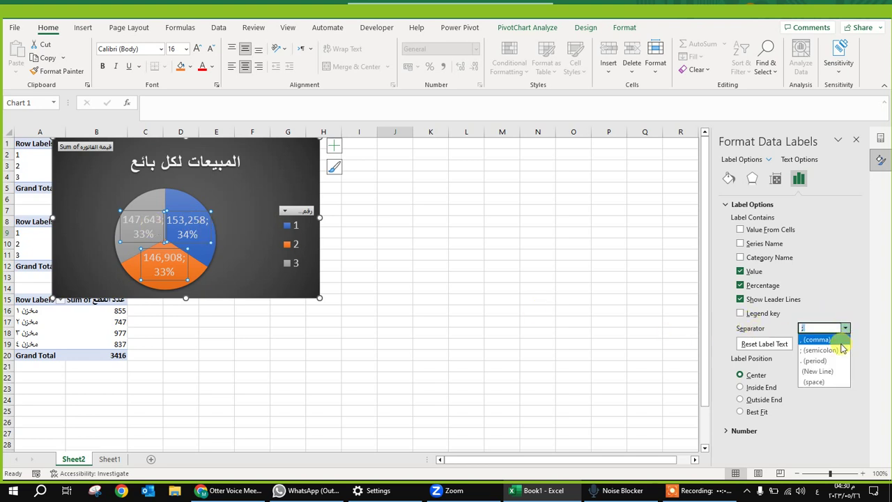
click(838, 372)
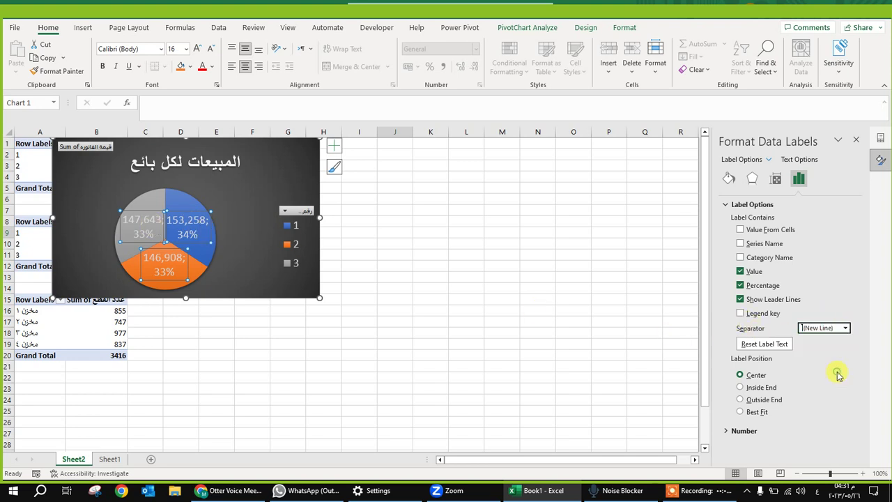
click(239, 215)
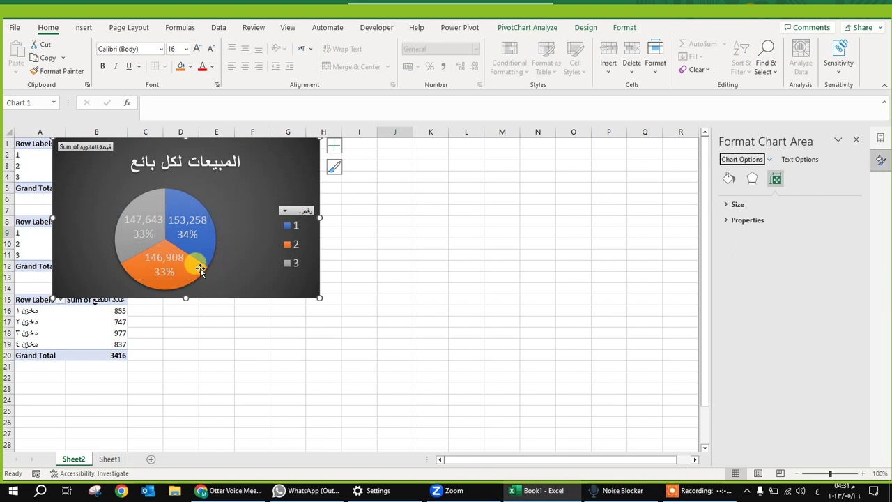
Try the pie labels without the percentage and with the legend key, restoring the original setting of each
click(187, 220)
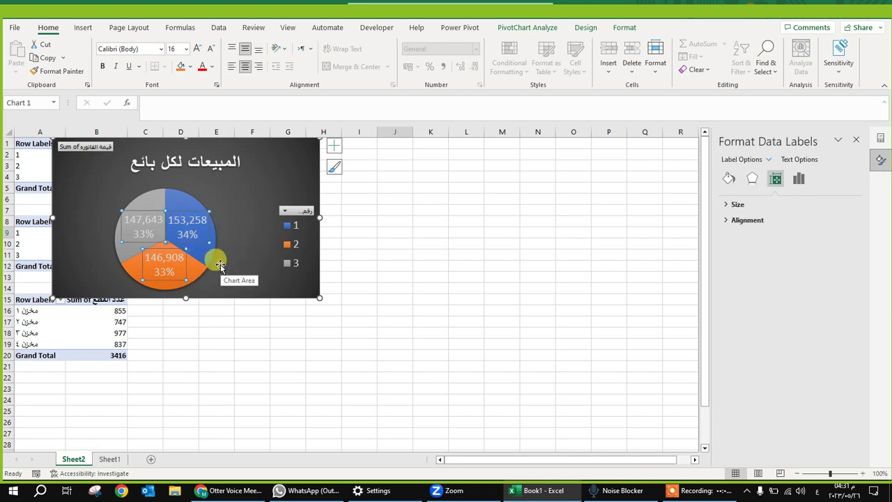
click(242, 209)
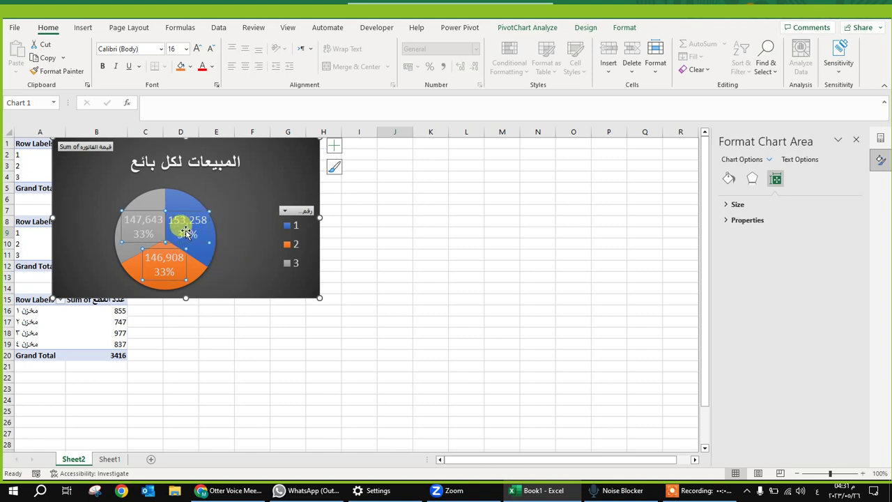
click(186, 229)
click(799, 178)
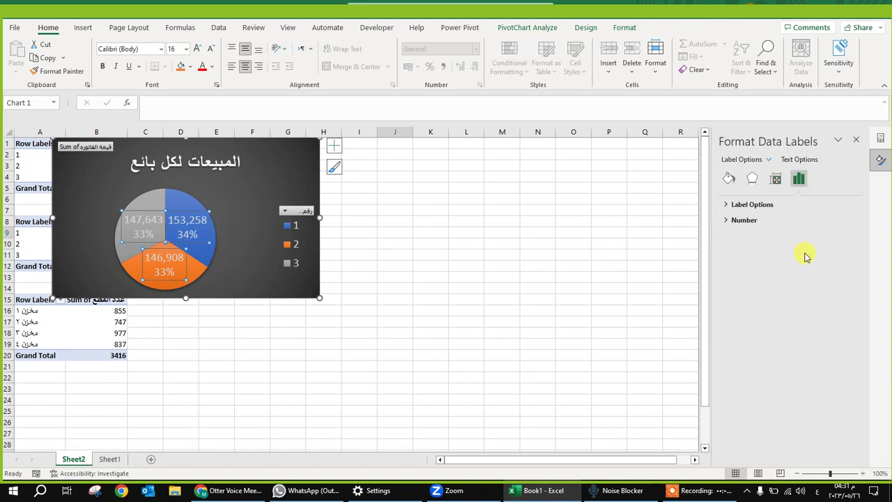
click(731, 204)
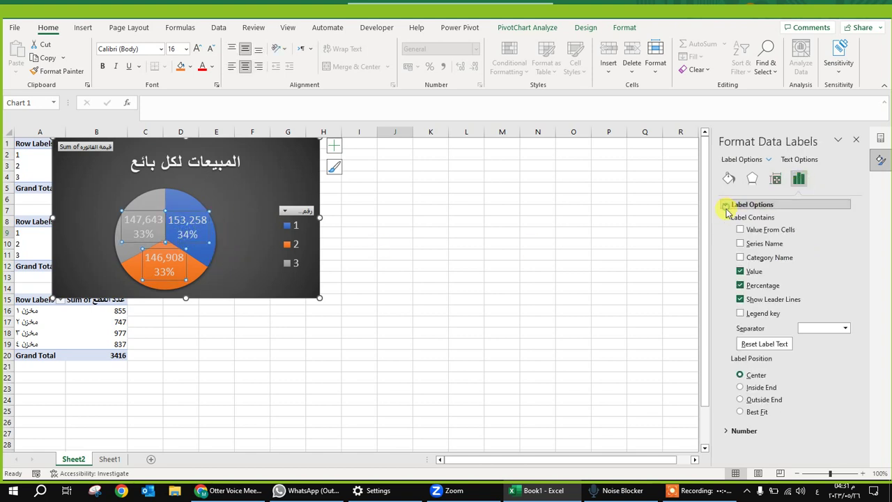
click(740, 286)
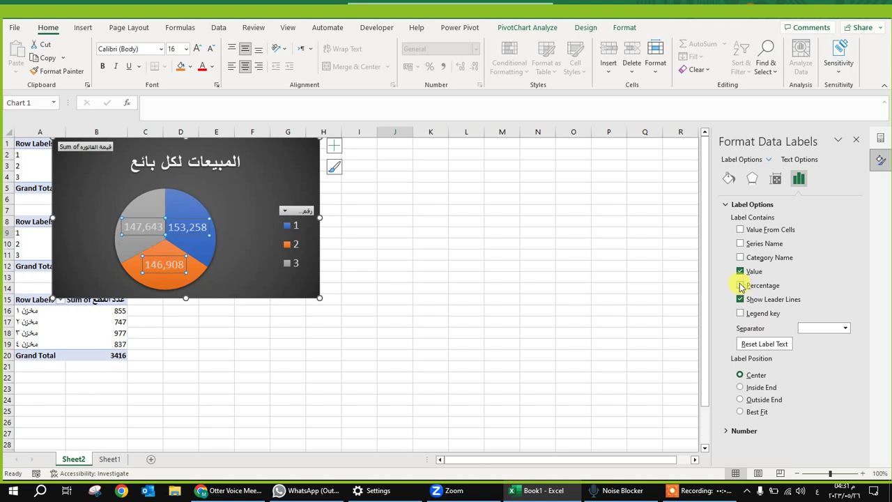
click(740, 285)
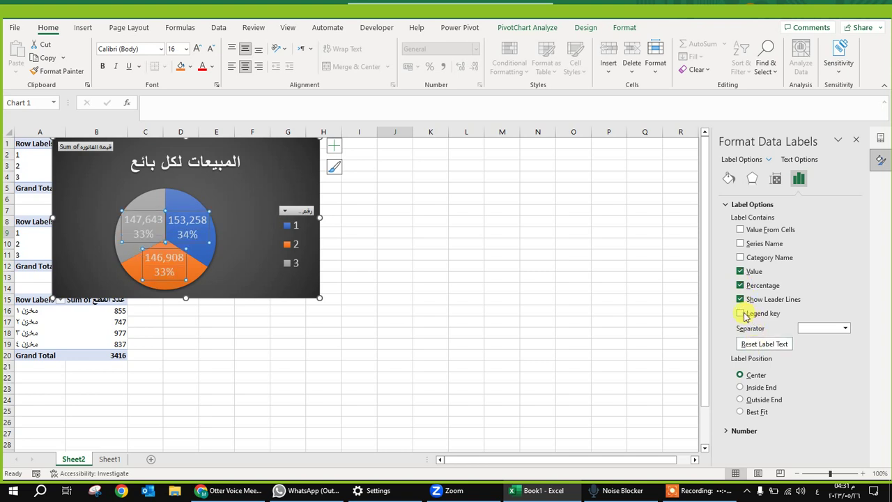
click(741, 314)
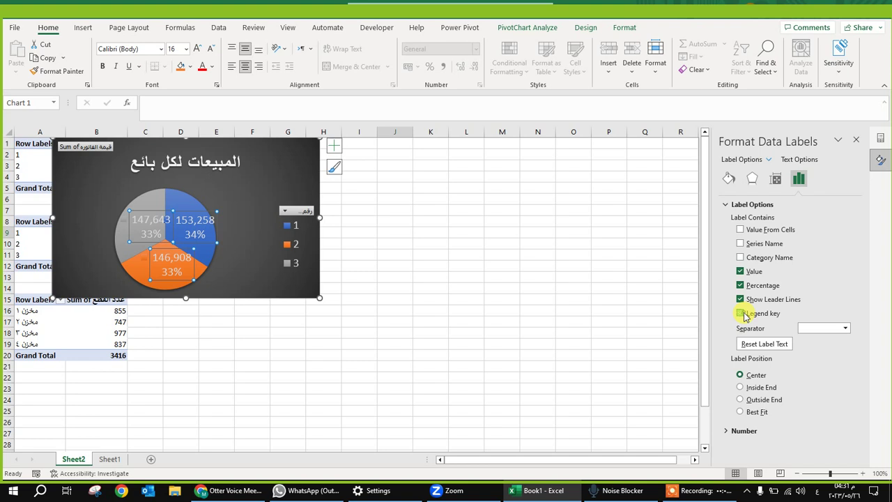
click(742, 315)
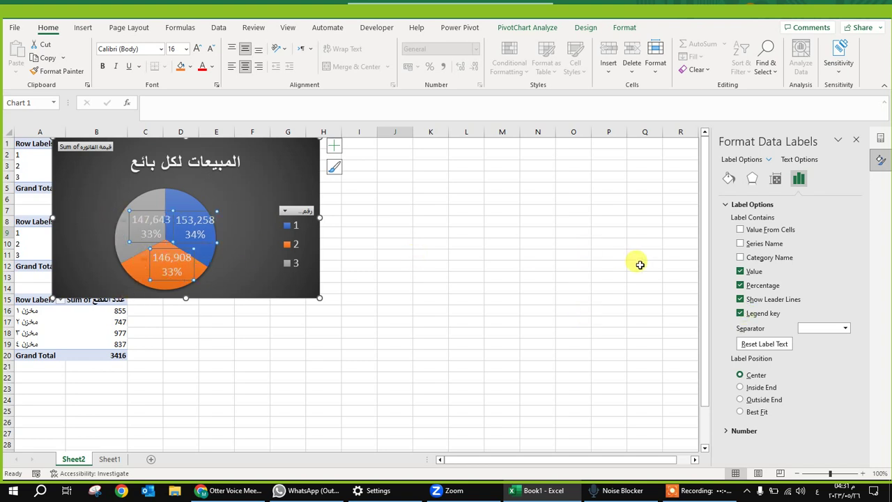
click(741, 314)
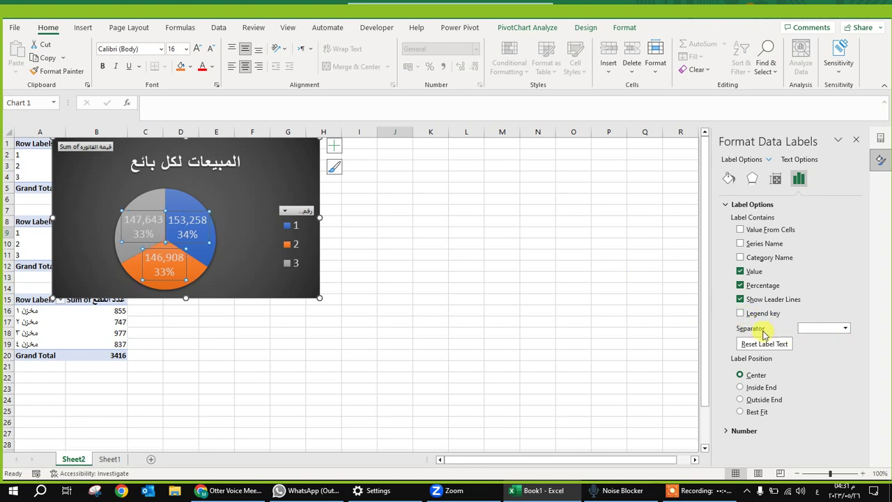
Try the period and space separators in the pie labels and set the separator back to New Line
click(847, 328)
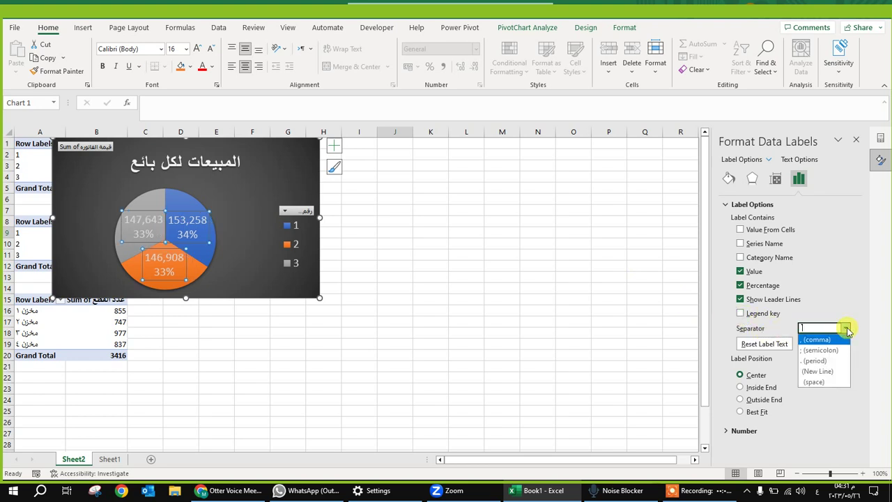
click(829, 361)
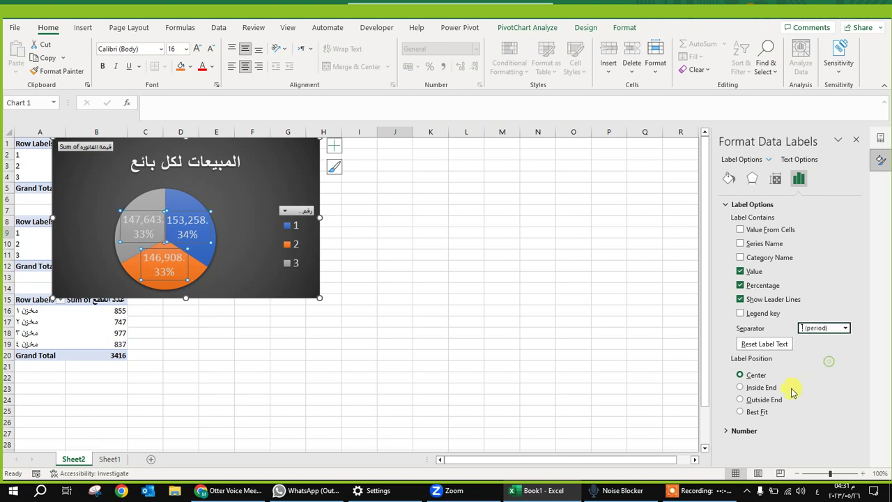
click(844, 329)
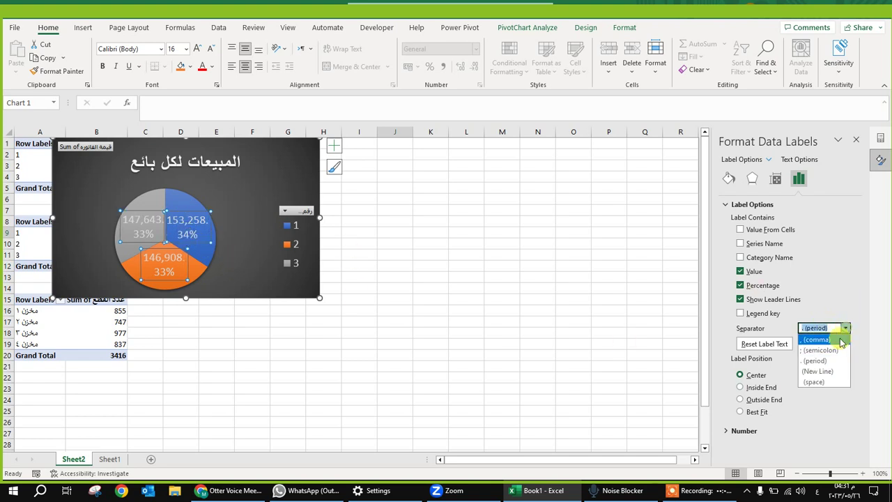
click(828, 380)
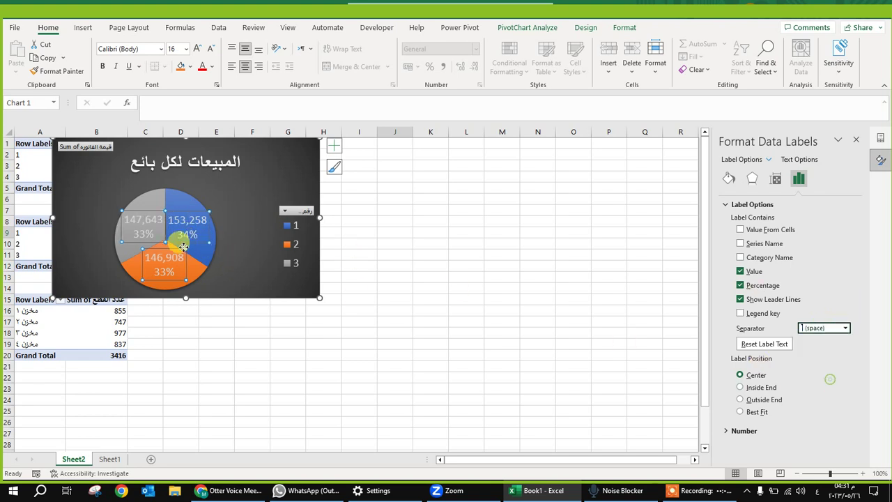
click(844, 329)
click(829, 371)
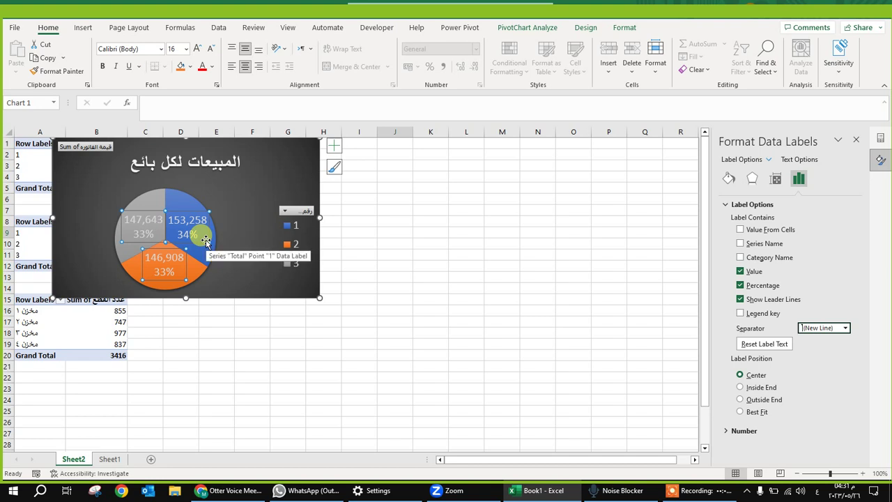
click(232, 192)
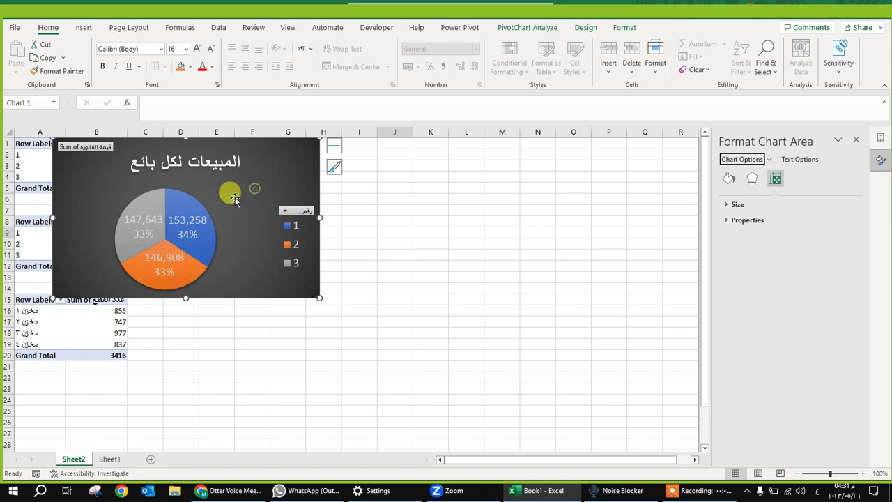
Enlarge the pie chart in both directions and move it to the sheet's upper-left corner, covering about A1:H23
drag(185, 298, 183, 390)
drag(319, 262, 361, 262)
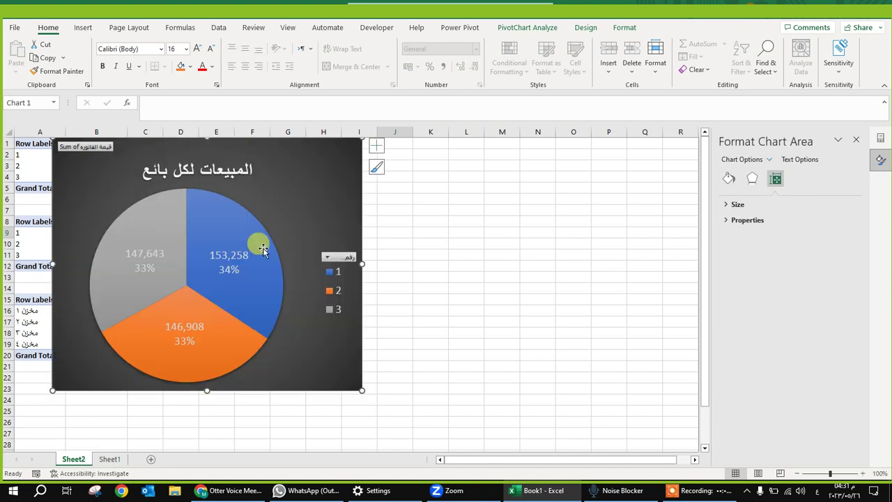
drag(314, 155, 278, 141)
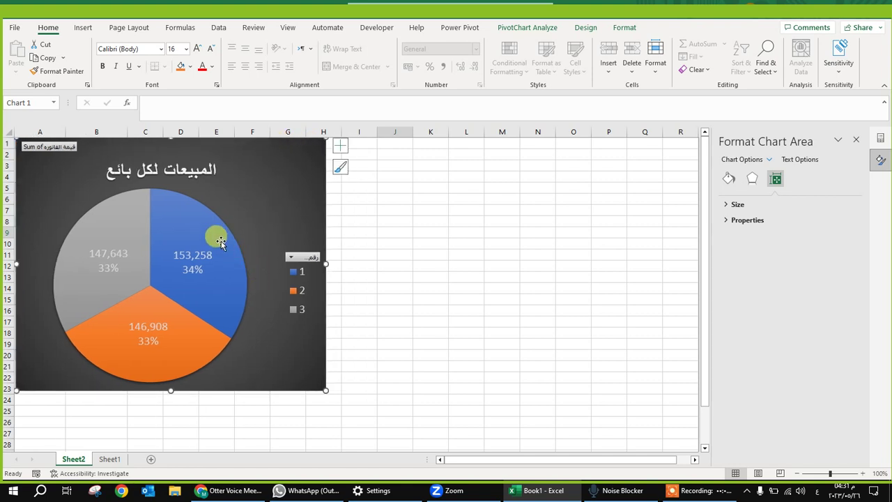
Select the pie series and set its shadow transparency to 35%
click(210, 217)
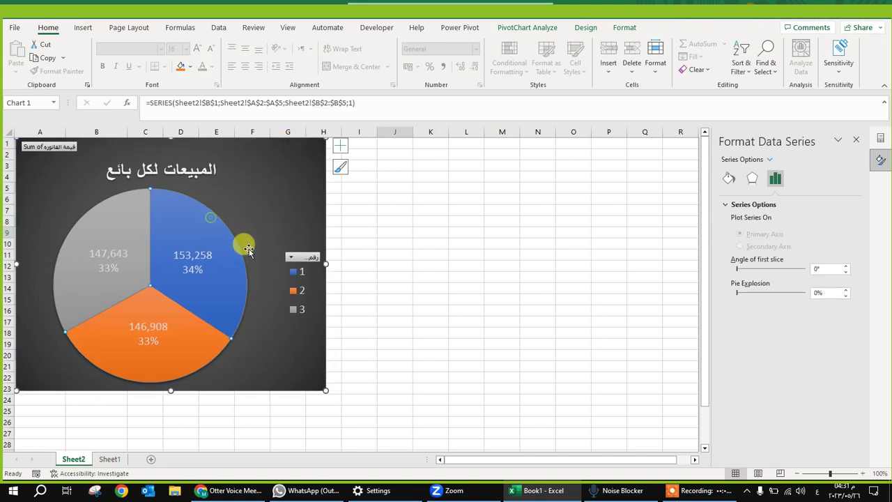
click(269, 189)
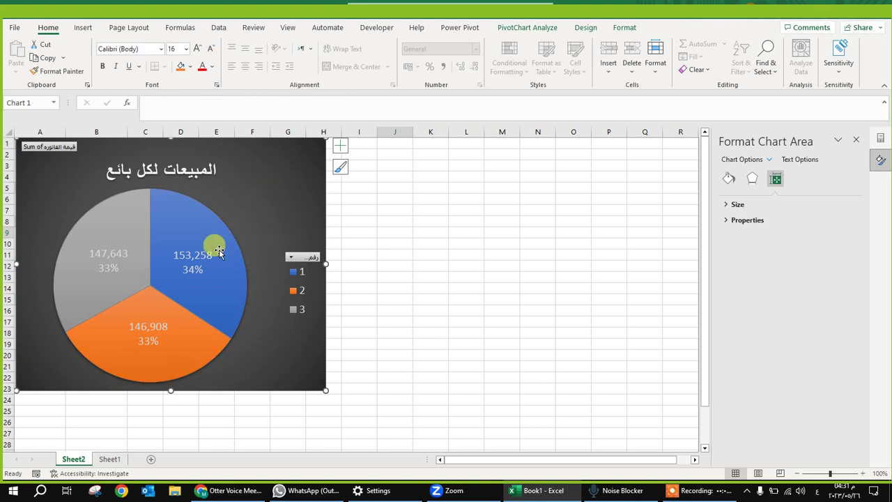
click(239, 200)
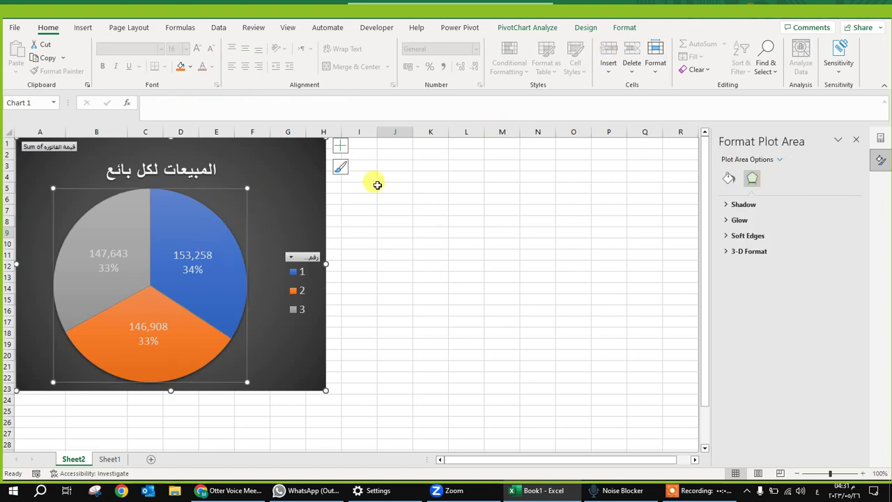
click(204, 222)
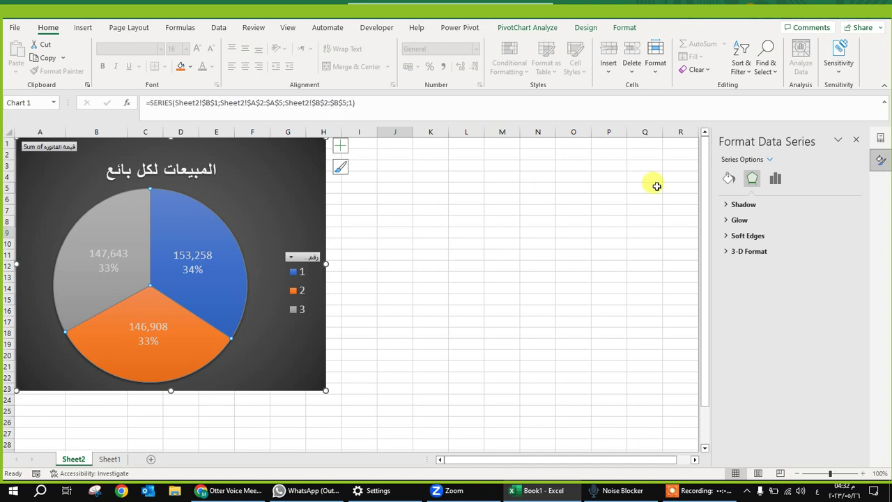
click(778, 180)
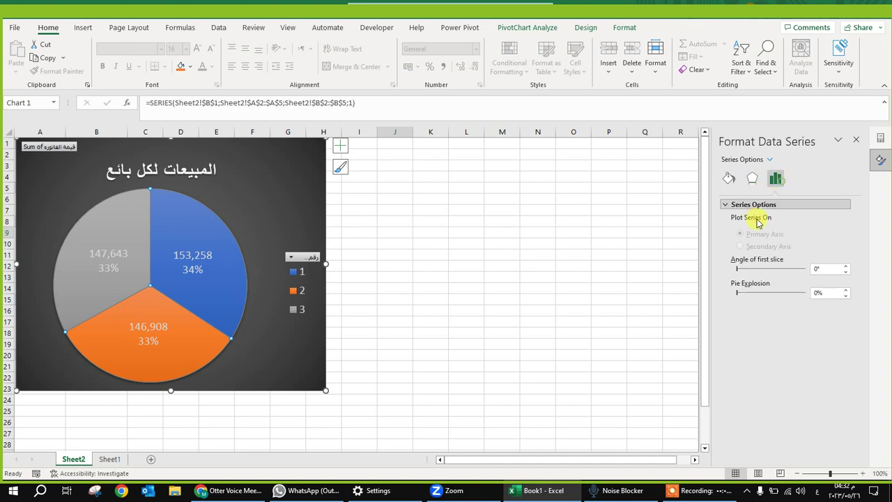
click(747, 179)
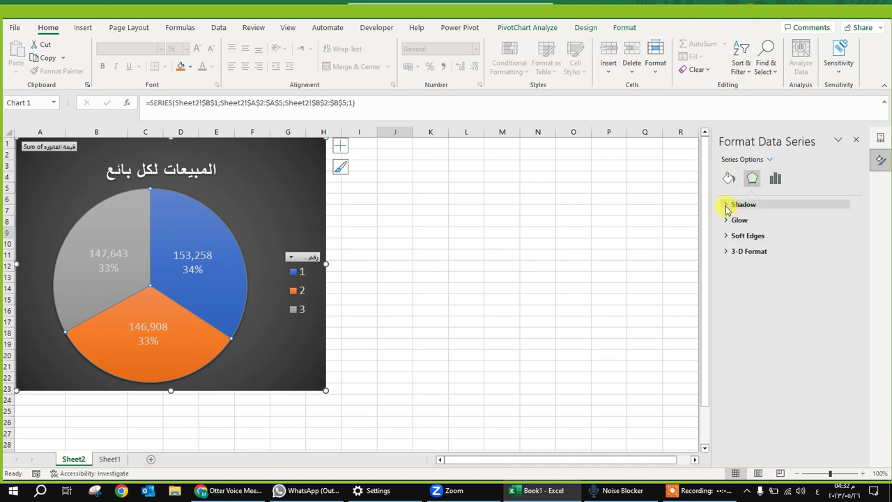
click(733, 204)
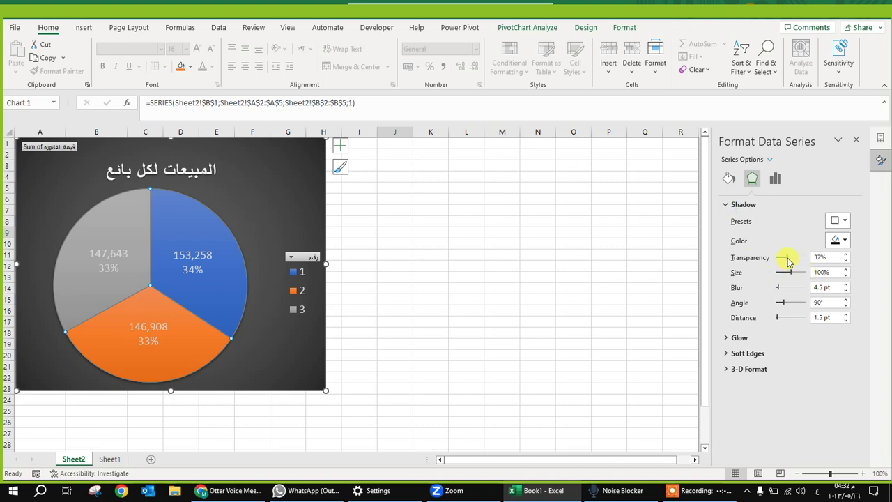
drag(791, 259, 799, 260)
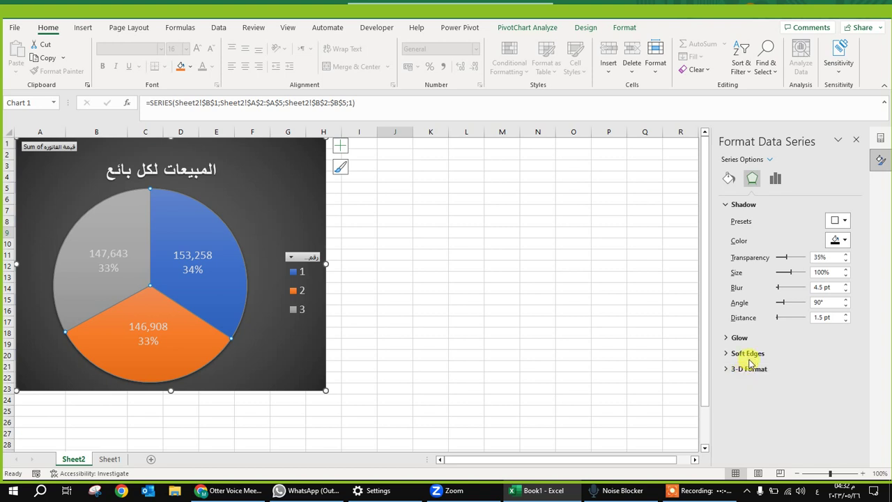
Try the solid, gradient, texture and no-fill options on the pie series and restore its Automatic fill
click(729, 179)
click(732, 205)
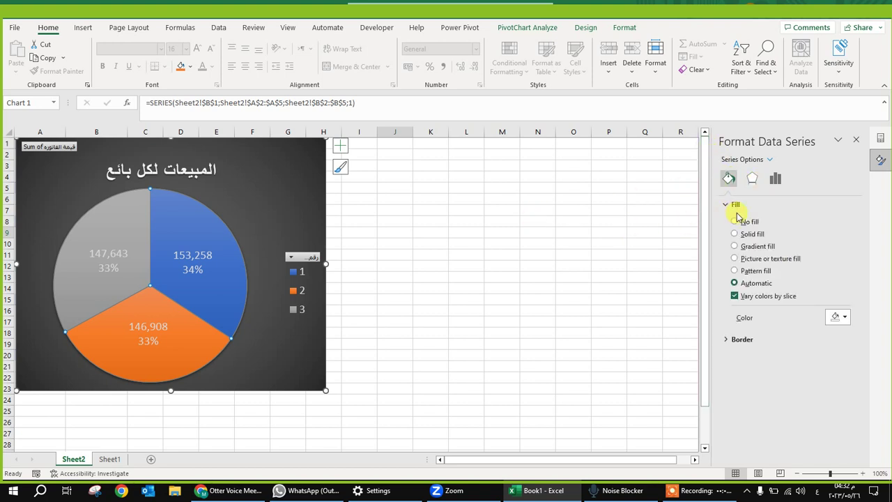
click(748, 237)
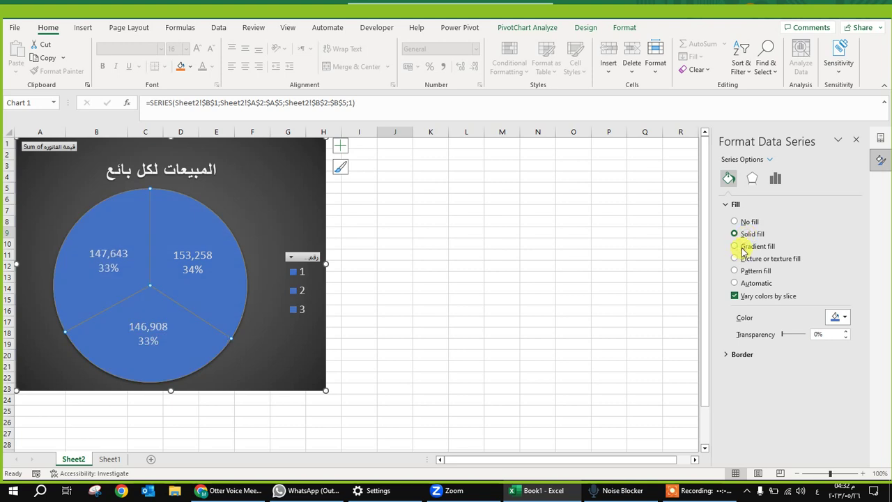
click(744, 247)
click(759, 258)
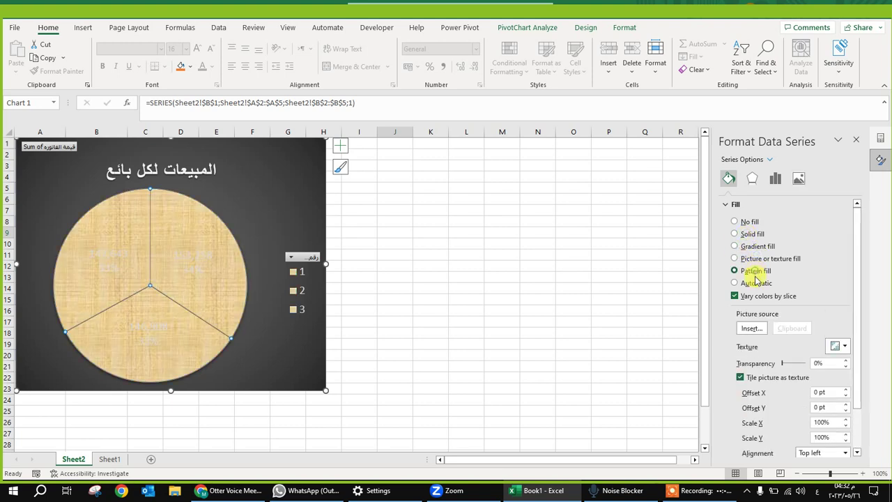
click(750, 222)
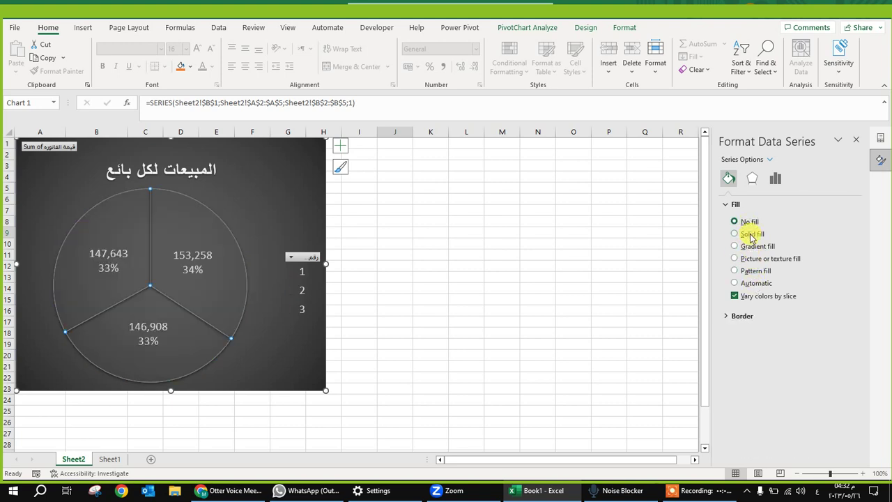
click(752, 234)
click(757, 247)
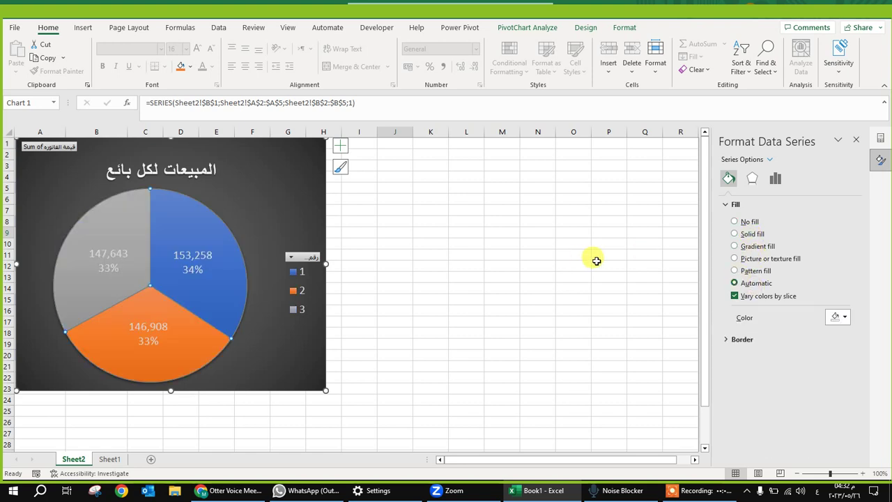
Select the pie's data labels and try the Middle vertical alignment before setting it to Top
click(186, 255)
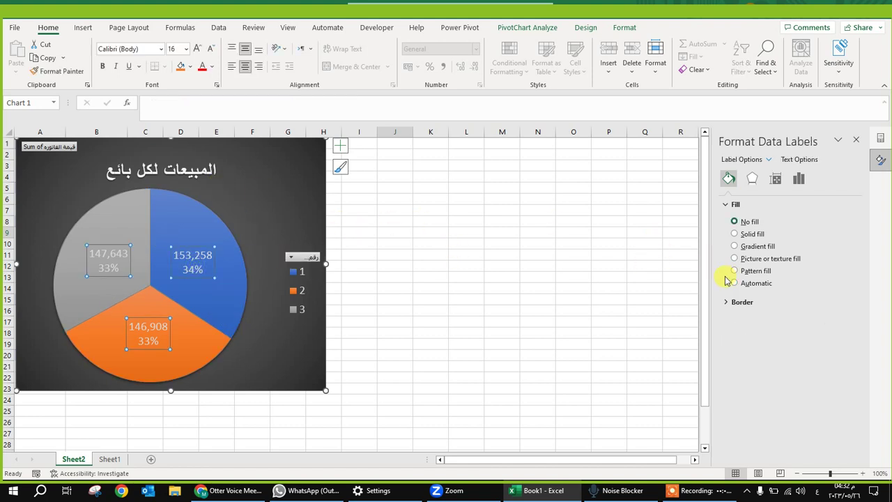
click(799, 181)
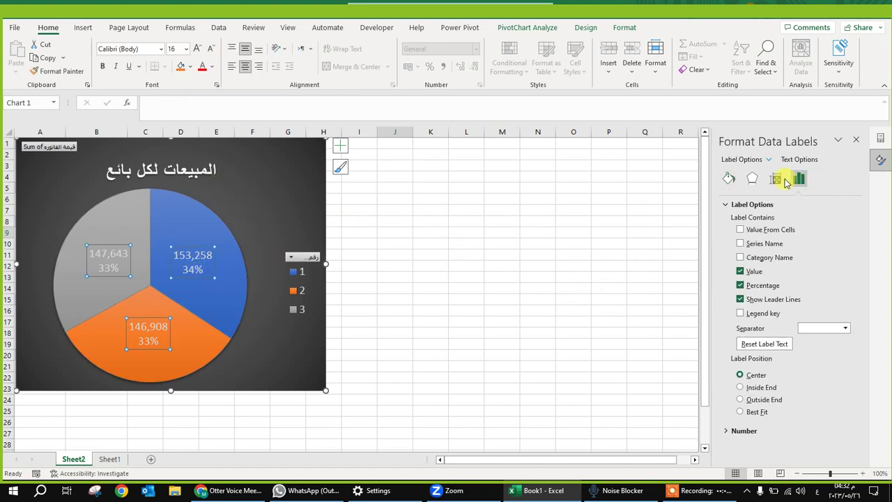
click(774, 180)
click(733, 204)
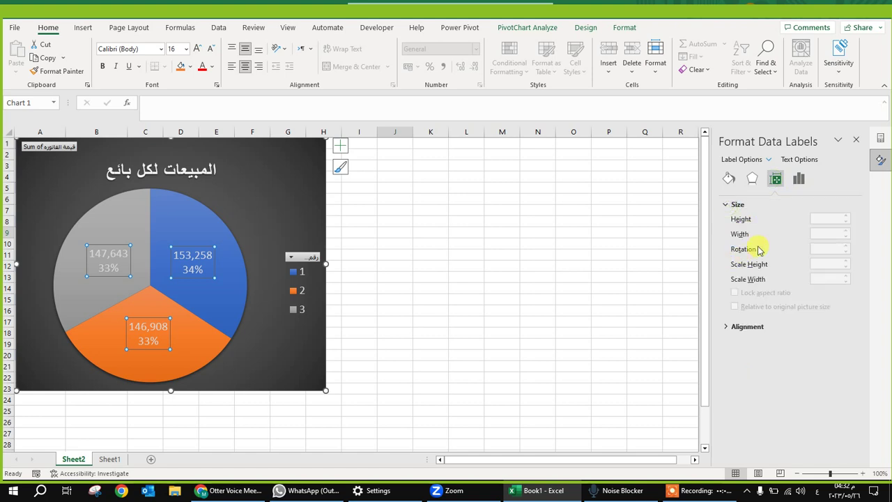
click(743, 328)
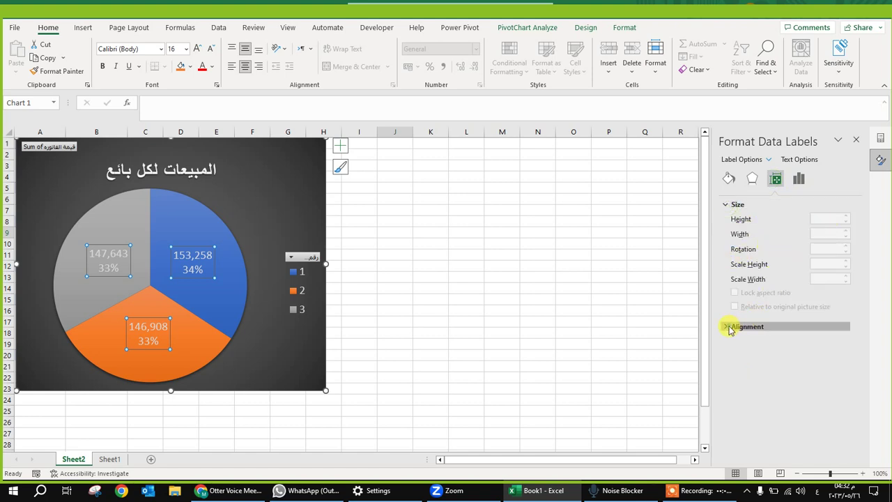
scroll(767, 348, down, 2)
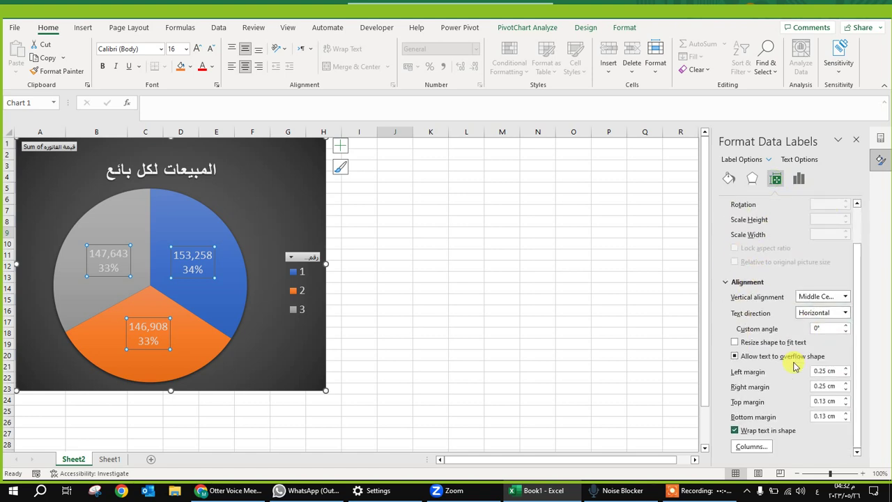
click(844, 298)
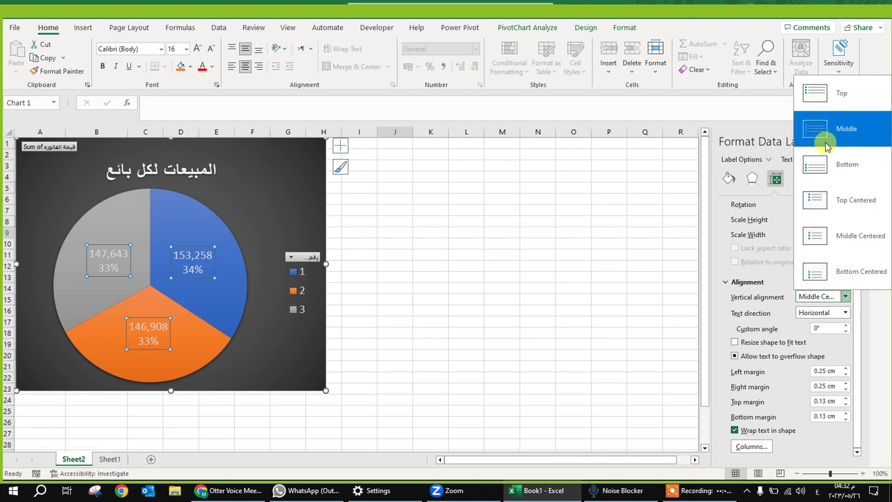
click(826, 143)
click(827, 294)
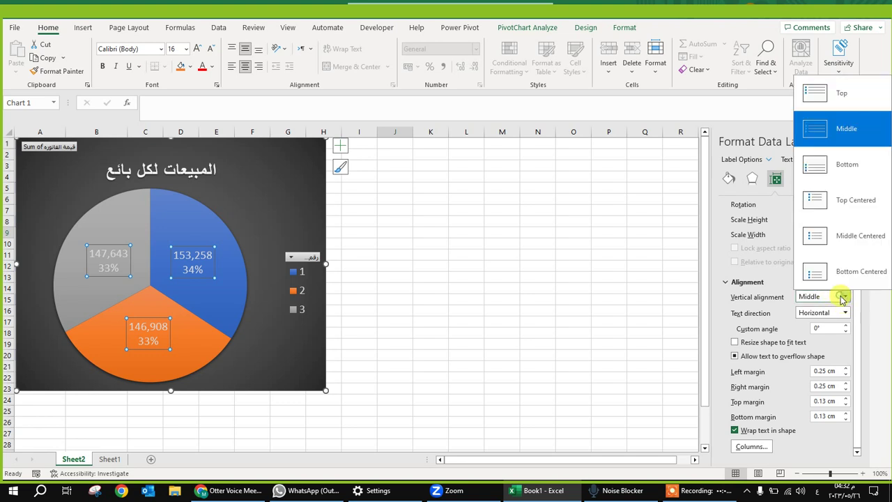
click(816, 103)
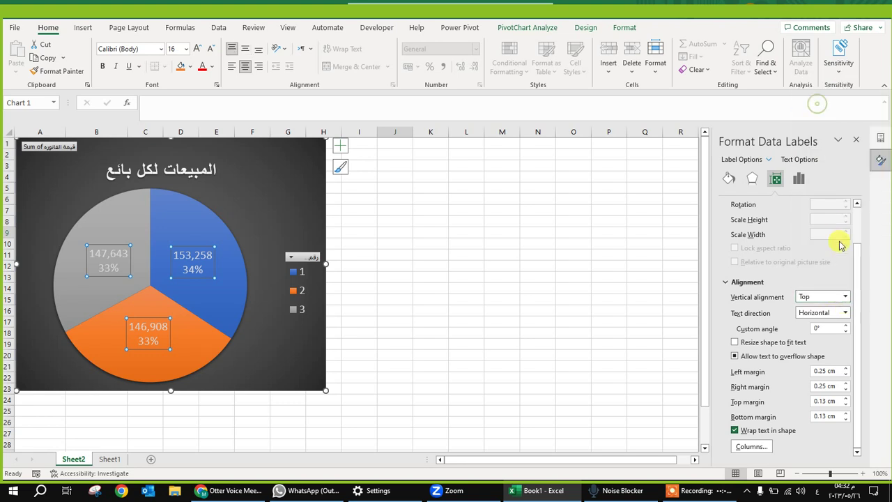
Try rotating the data label text by 90° and set the text direction back to Horizontal
click(844, 312)
click(834, 371)
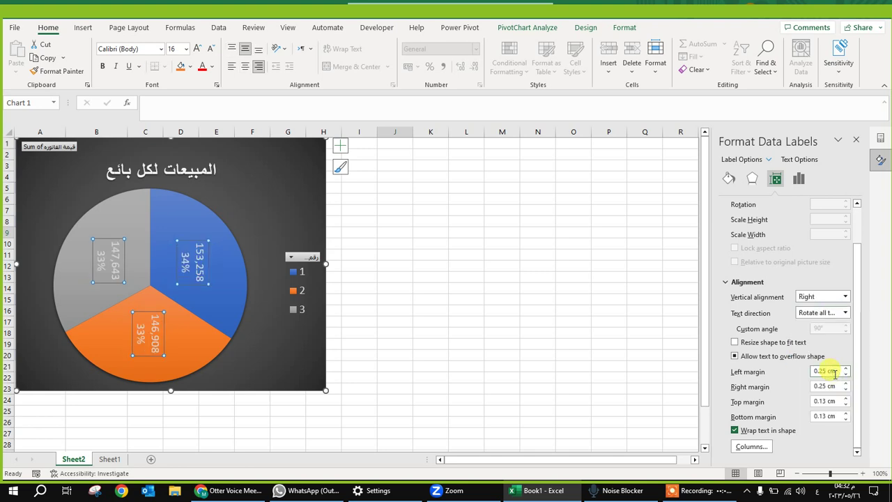
click(843, 312)
click(837, 337)
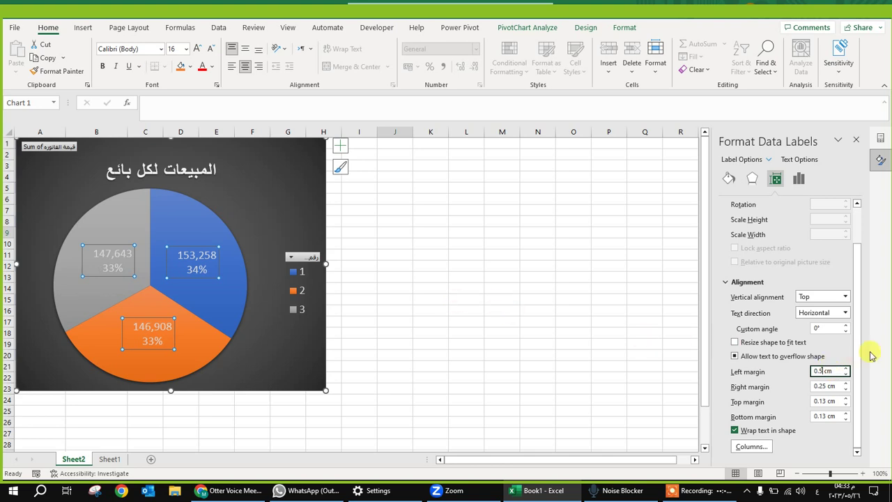
Set the left margin of the data labels to 0 cm and deselect the labels
key(BackSpace)
key(BackSpace)
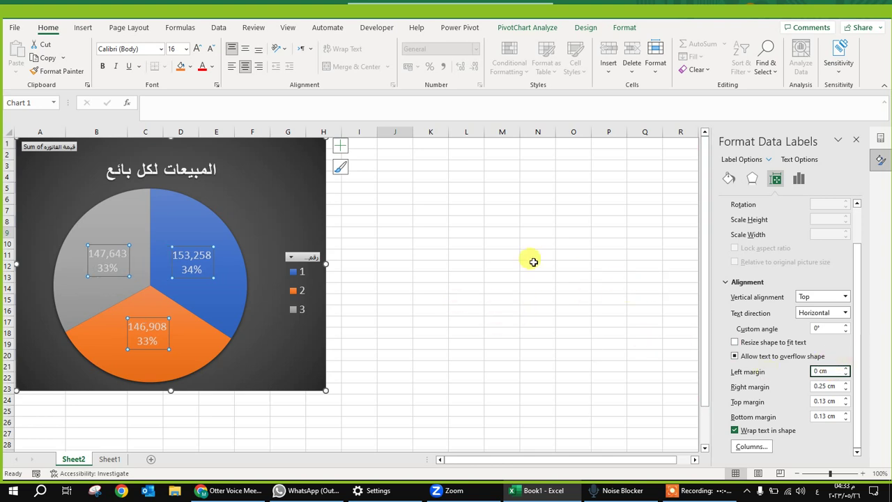
click(286, 211)
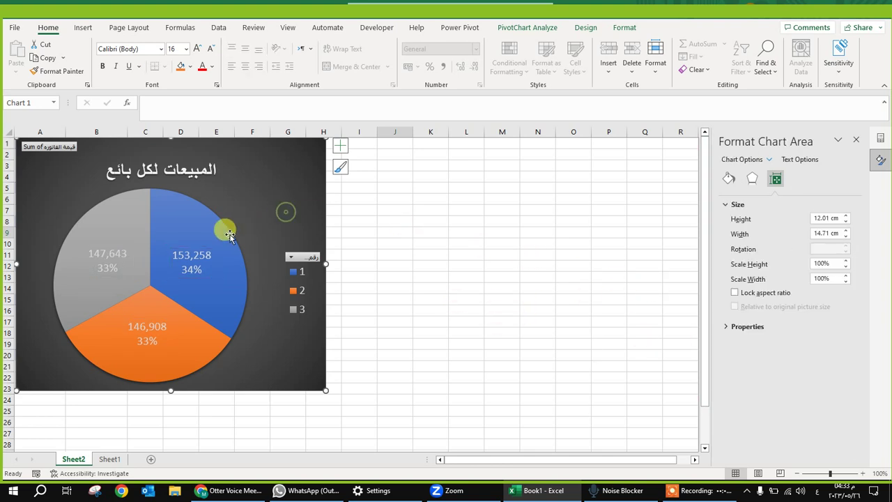
Give the pie's data labels a solid white fill, trying the default blue and a light grey first
click(185, 256)
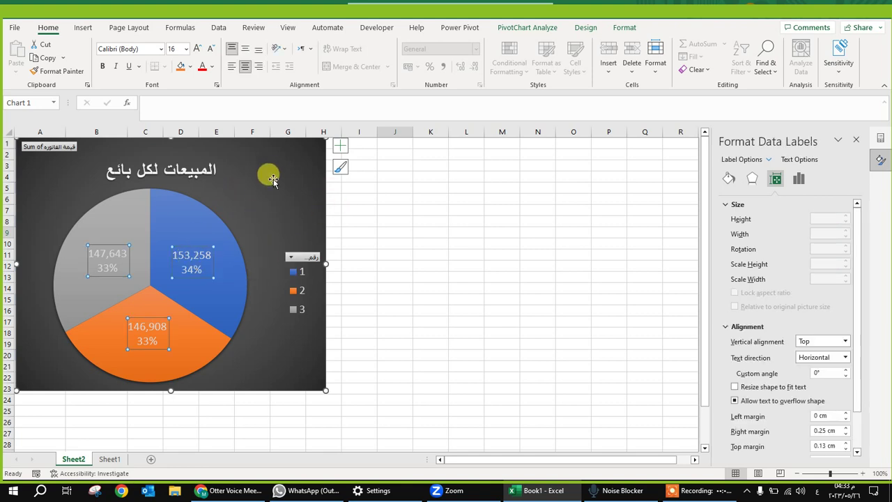
click(728, 180)
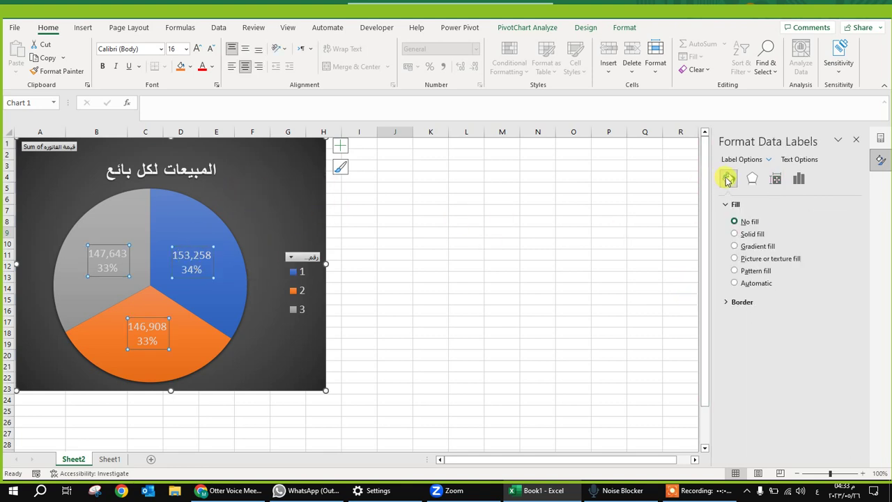
click(739, 236)
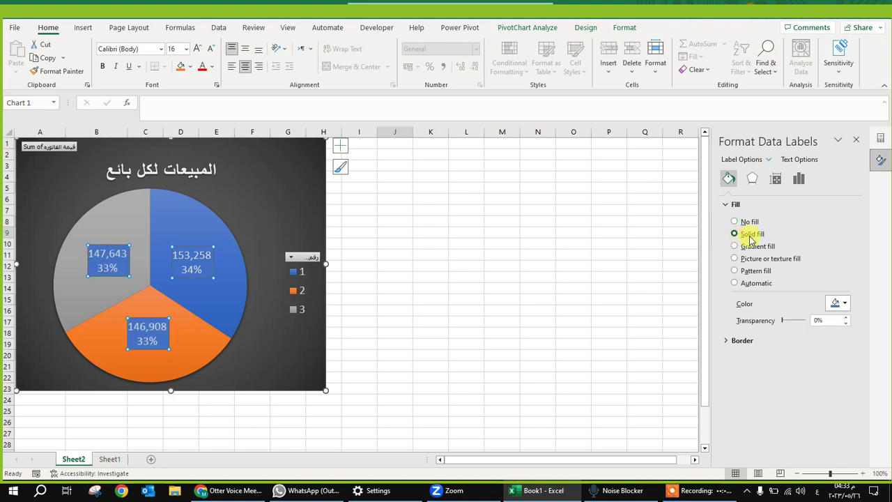
click(248, 211)
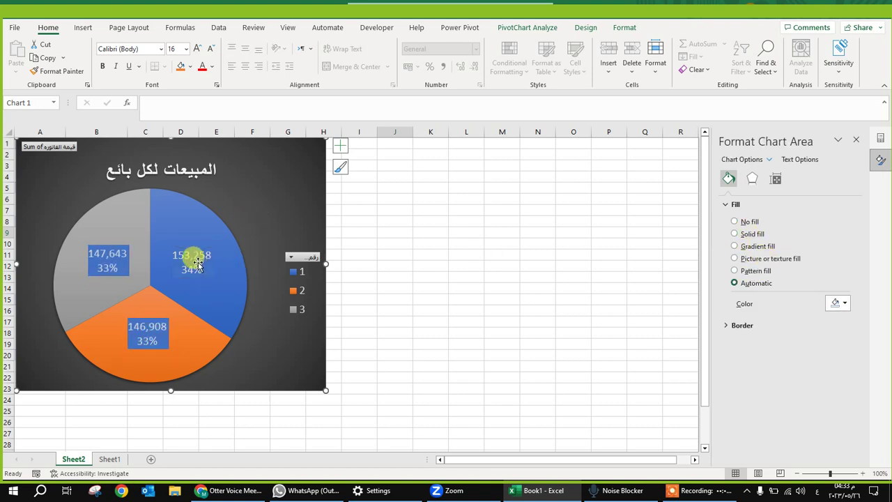
click(193, 257)
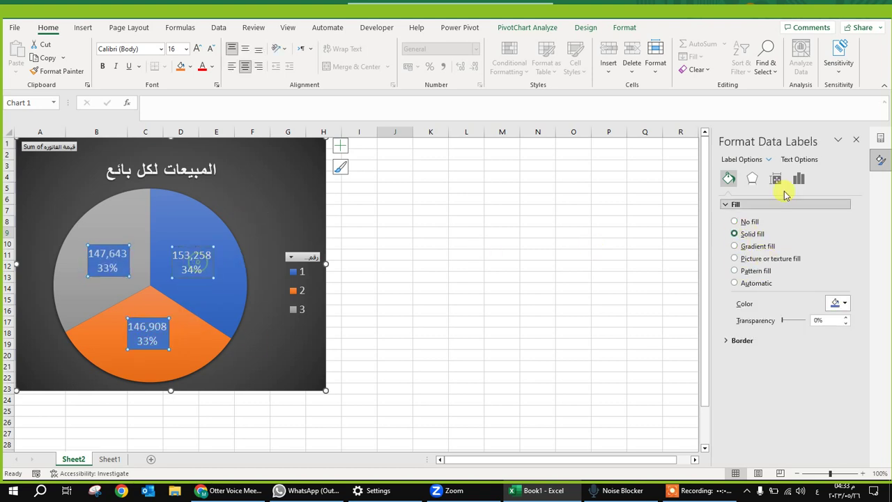
click(839, 303)
click(818, 334)
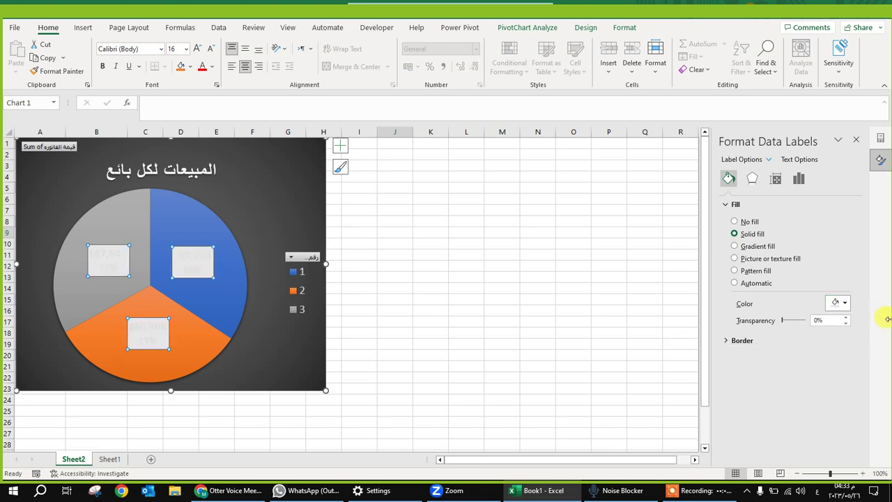
click(848, 308)
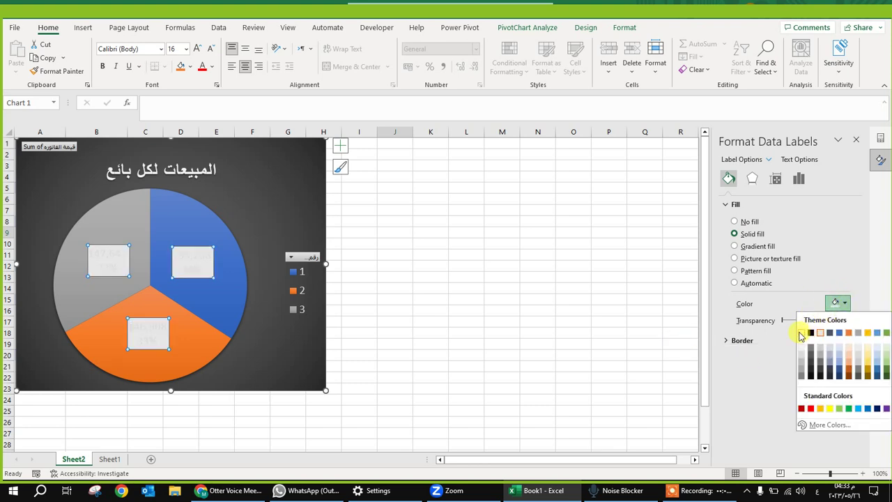
click(801, 332)
Change the font colour to black on the blue slice's label, then on all three data labels
click(194, 266)
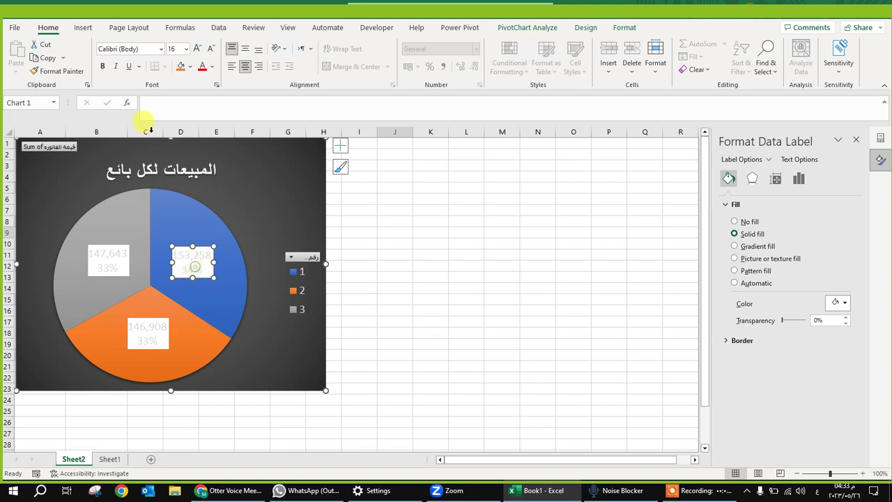
click(211, 66)
click(226, 82)
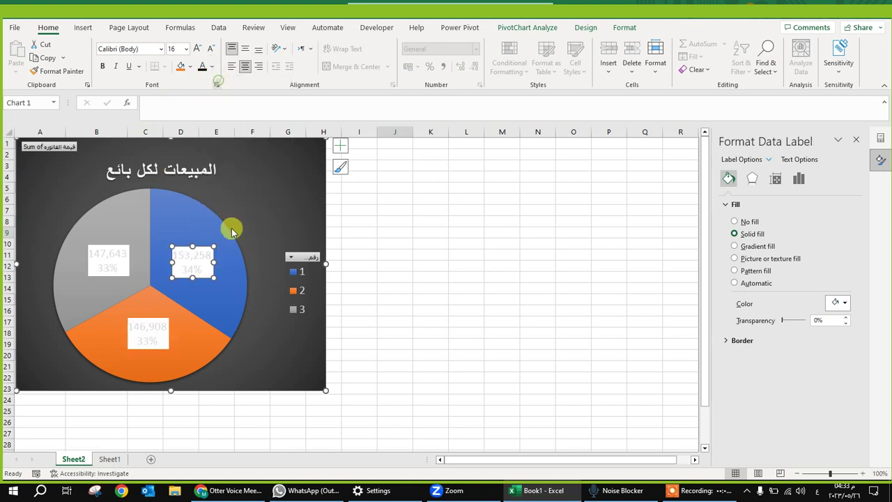
click(110, 260)
click(255, 339)
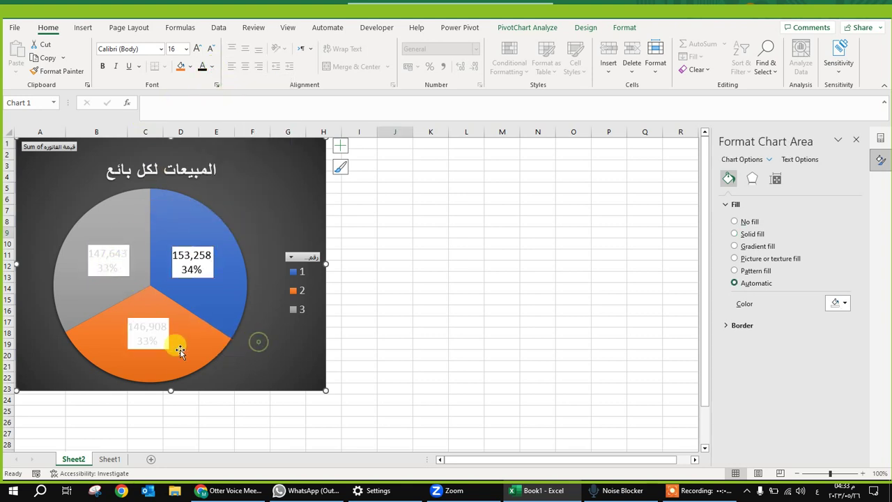
click(159, 341)
click(202, 65)
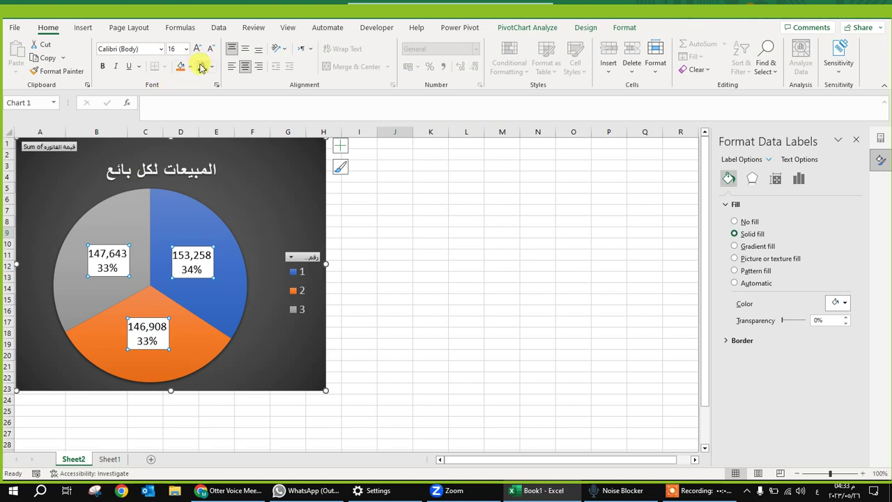
click(253, 370)
Select the whole chart area and increase its font size to 20
click(179, 263)
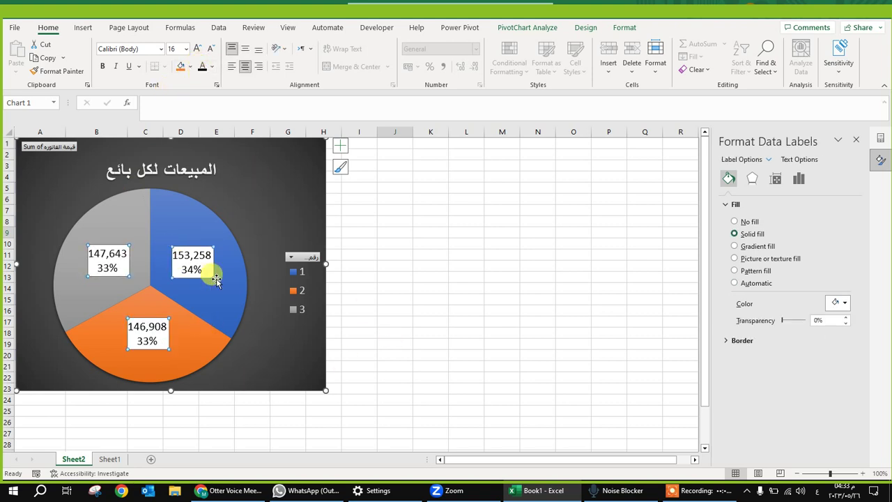
click(251, 154)
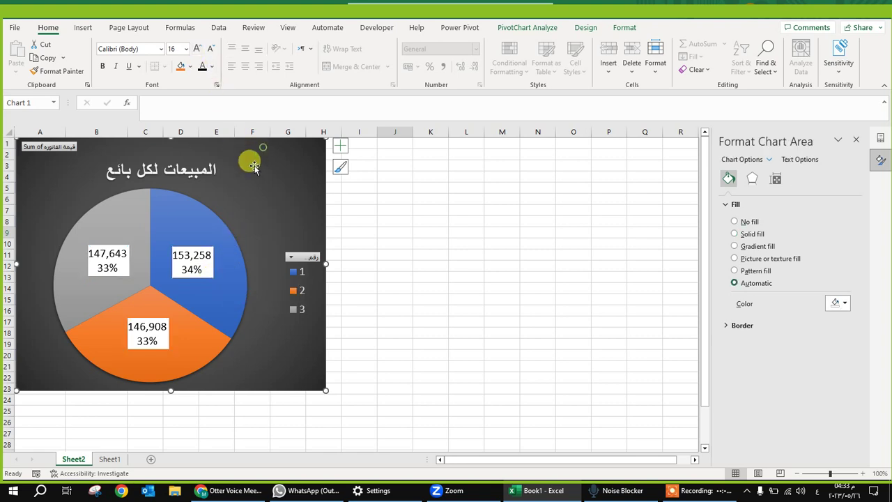
click(197, 49)
click(197, 49)
Select all the pie's data labels at their enlarged size and make their text black
click(199, 280)
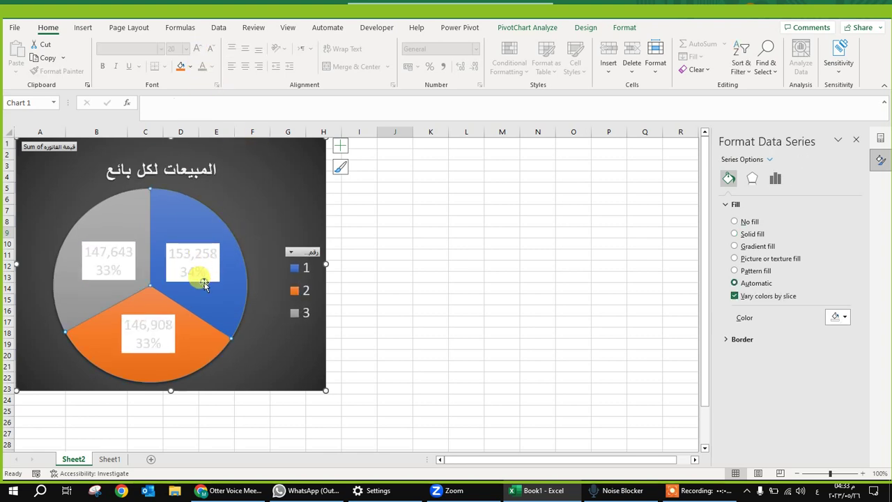
click(189, 272)
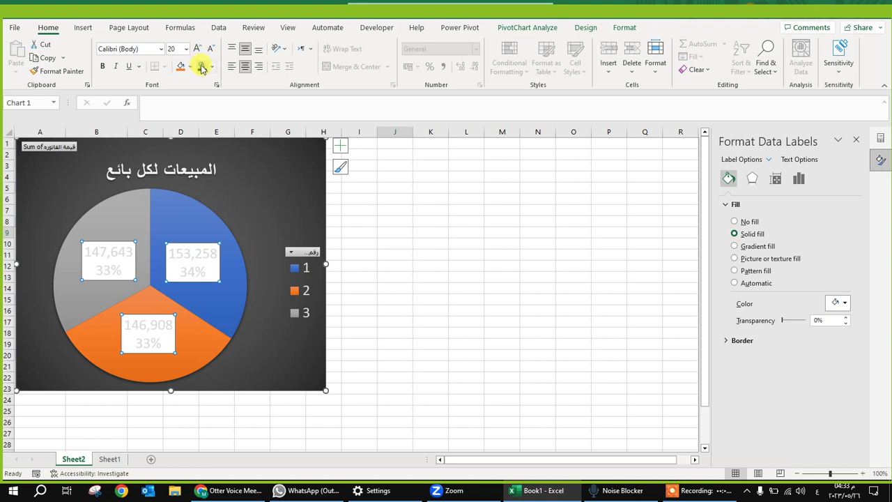
click(201, 68)
click(269, 372)
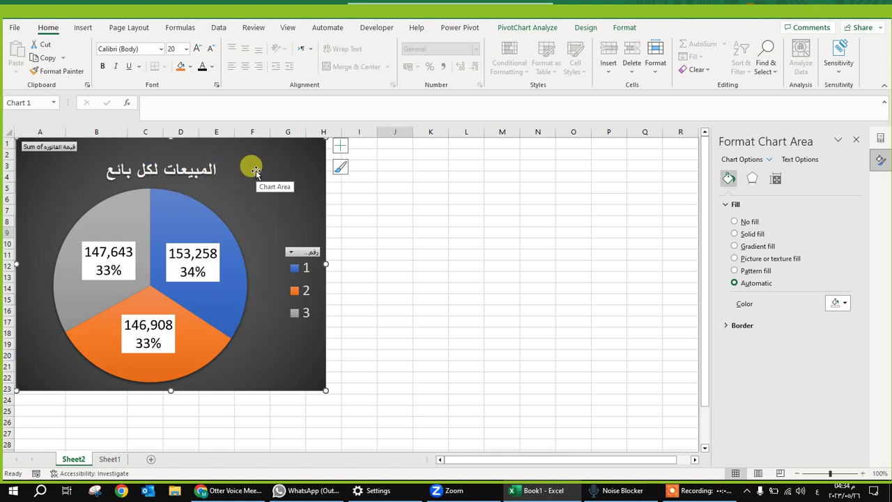
Close the Format Chart Area pane and return to the pie chart
click(858, 143)
click(237, 190)
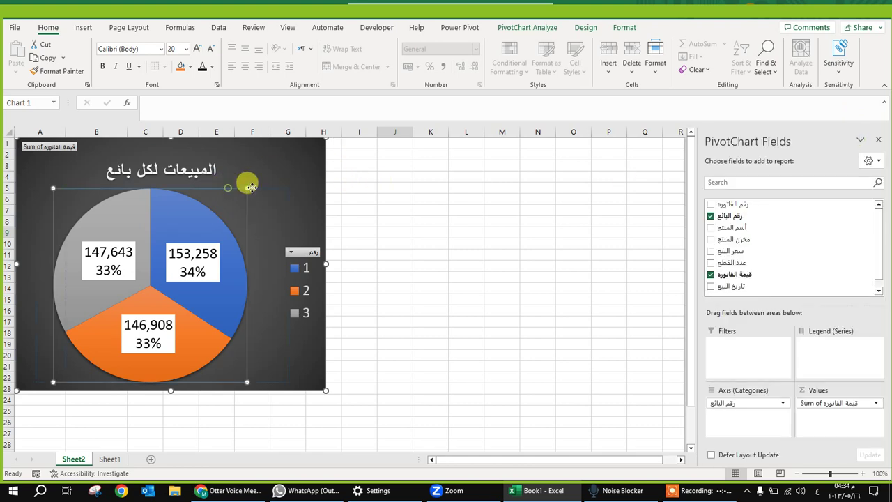
drag(233, 189, 229, 195)
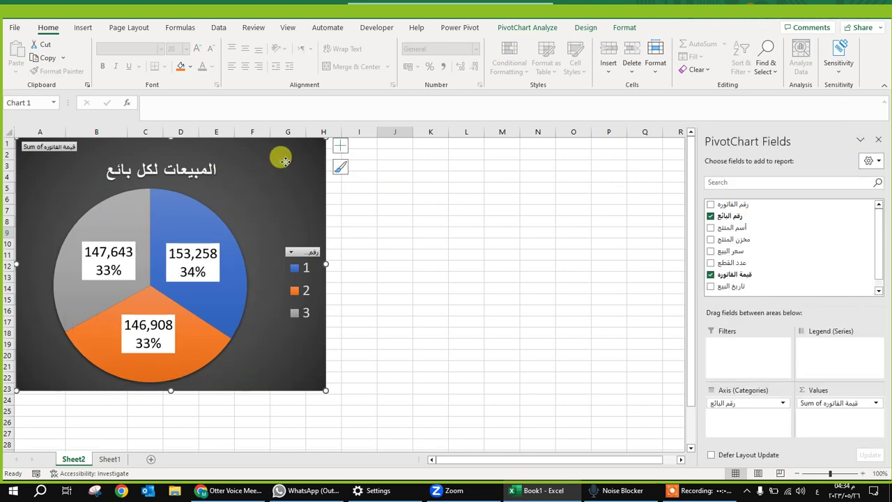
Move the pie chart off the PivotTables and insert a Clustered Bar PivotChart from the PivotTable summing عدد القطع per seller
drag(285, 153, 510, 154)
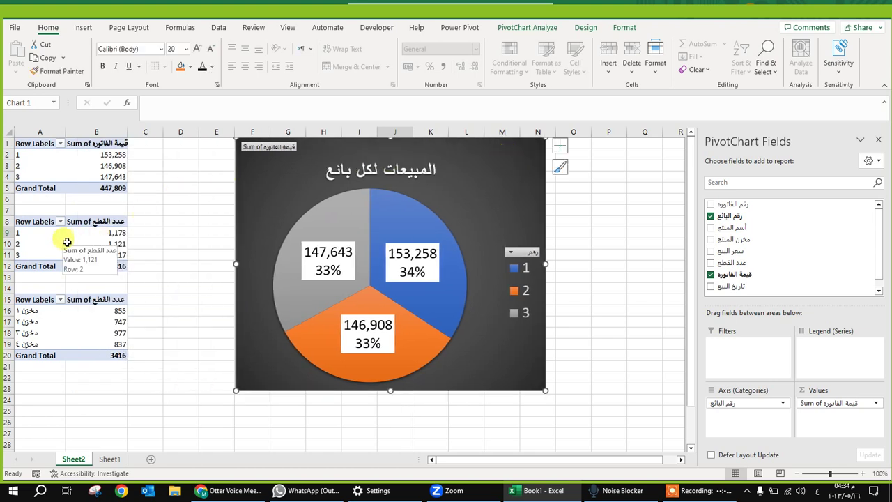
click(45, 242)
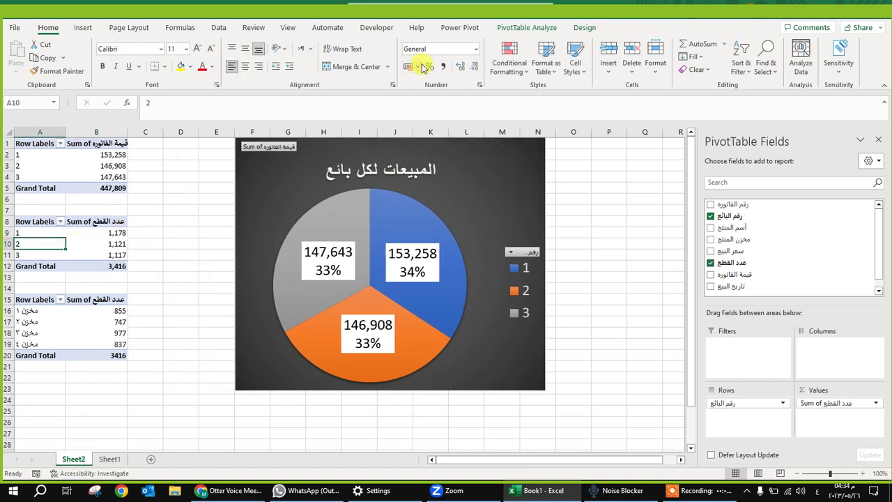
click(82, 27)
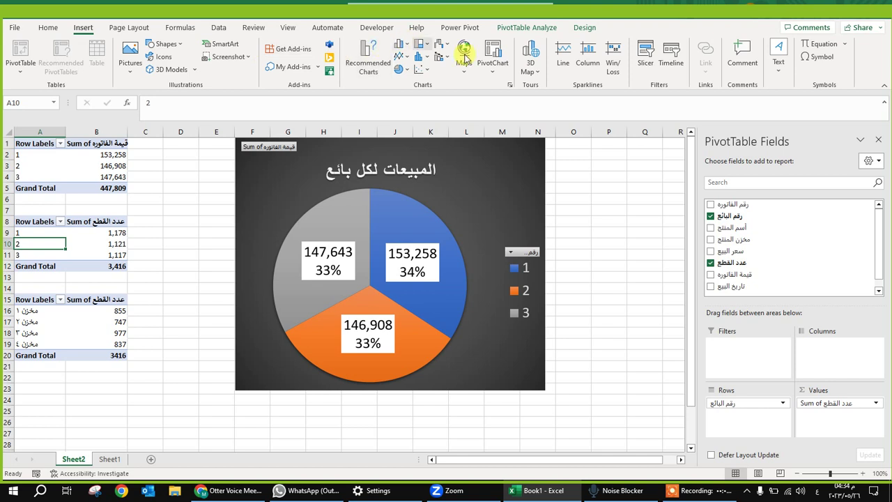
click(493, 48)
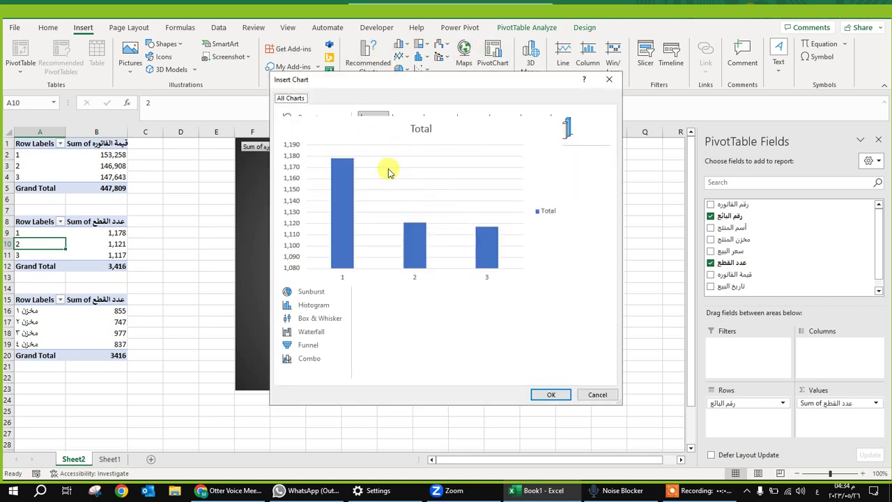
click(302, 184)
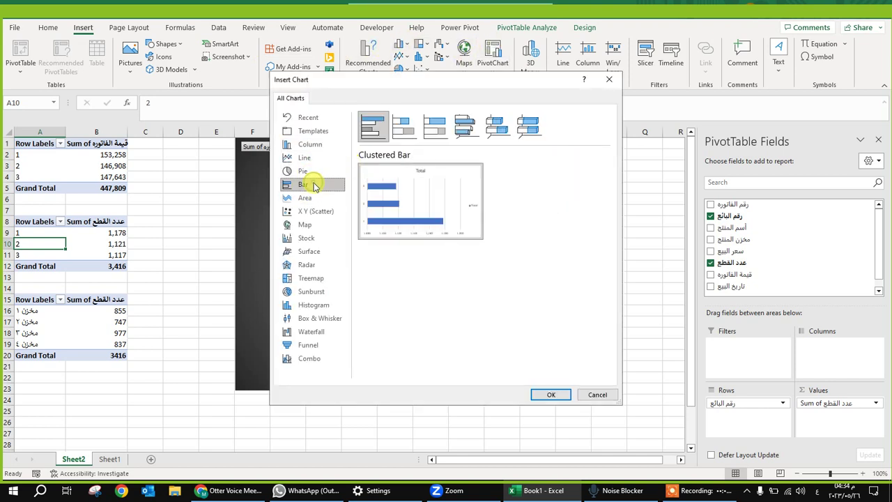
double_click(460, 198)
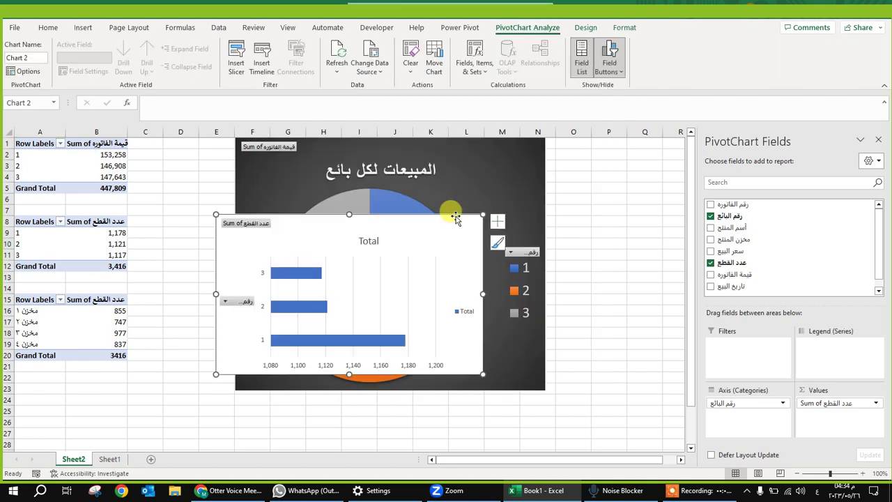
Move the pie chart back to column A over the PivotTables and align the new bar chart directly beside it along row 1
drag(478, 157, 256, 152)
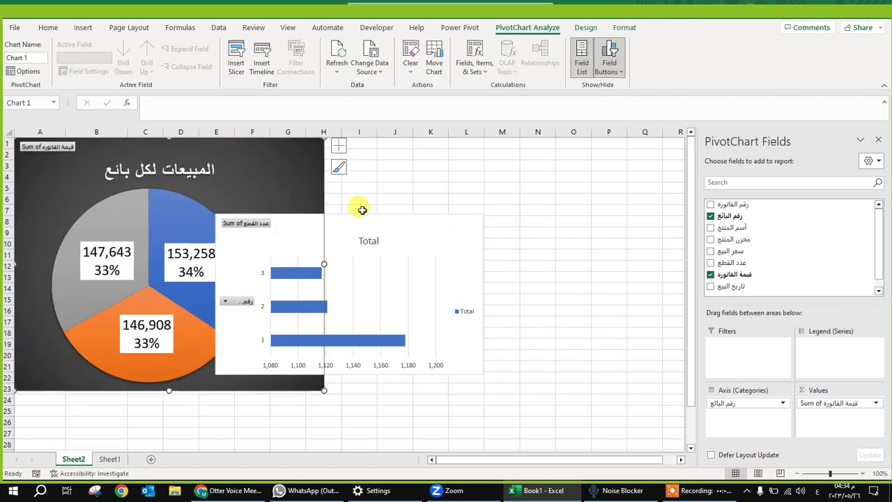
drag(404, 213, 514, 143)
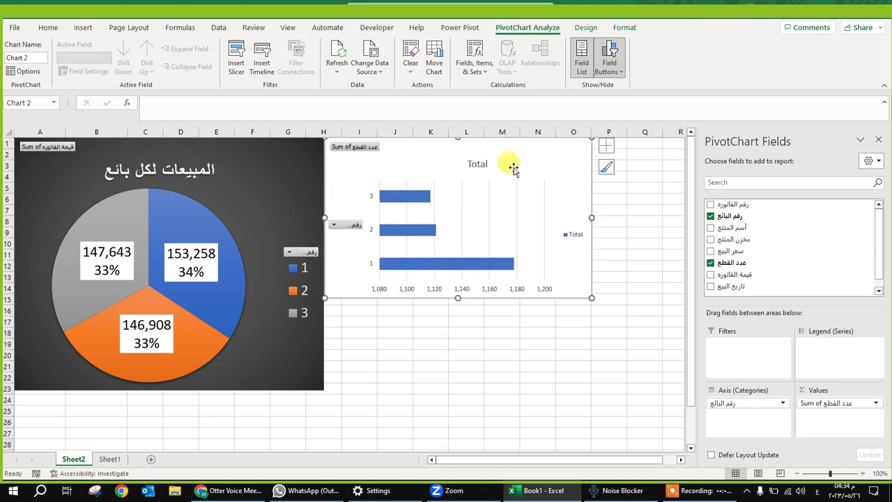
Apply the chart style with fine, closely spaced vertical gridlines to the bar chart and close the PivotChart field list
click(586, 27)
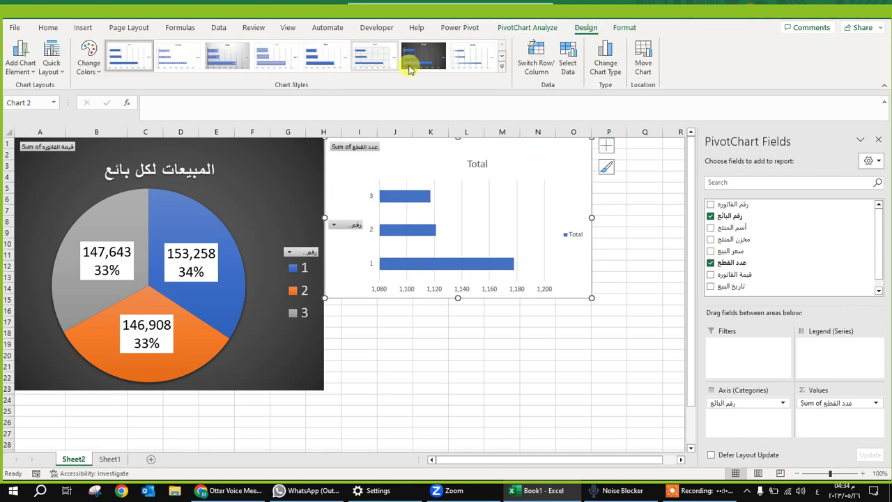
click(501, 66)
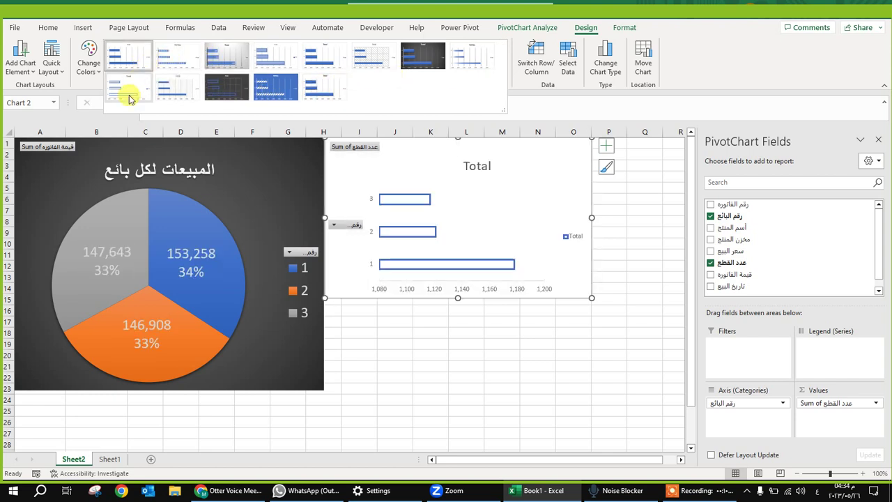
click(169, 98)
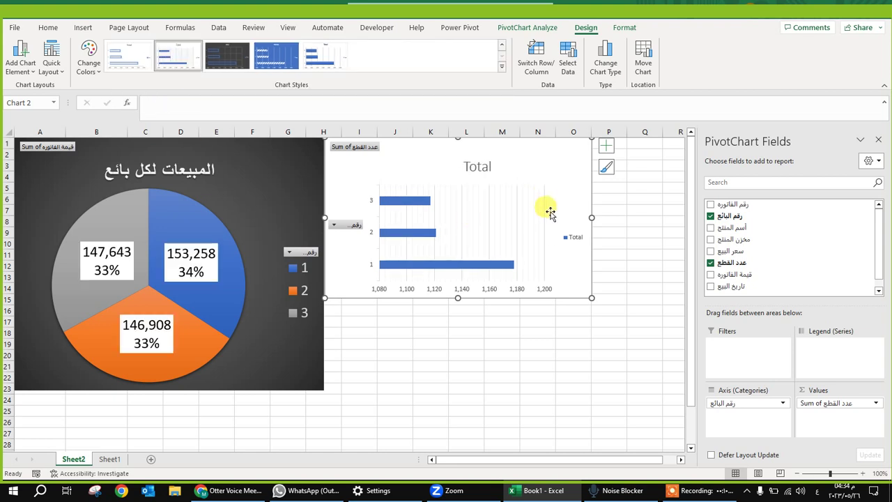
click(878, 140)
Give the bar chart's area a solid fill, trying theme blue first and settling on theme orange
double_click(552, 160)
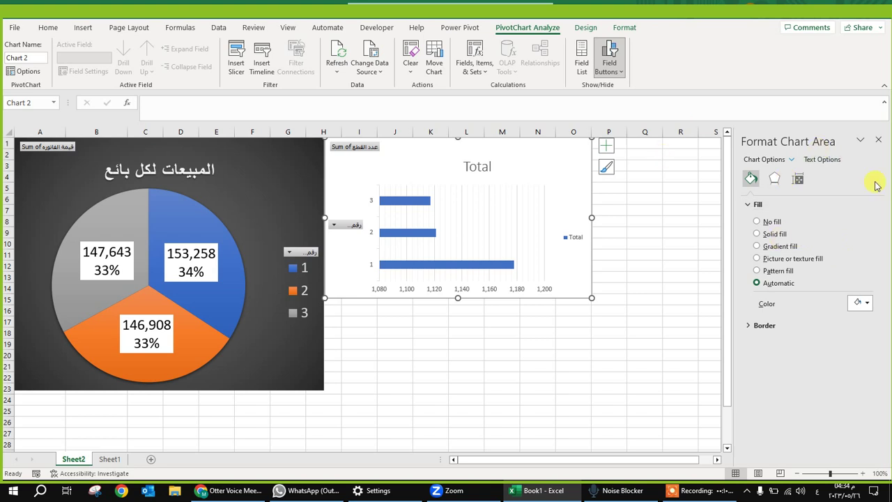
click(768, 223)
click(769, 236)
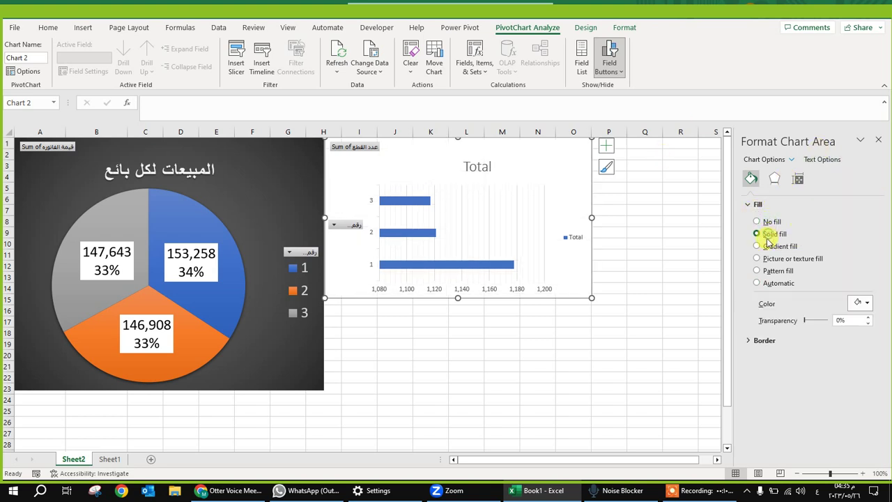
click(861, 303)
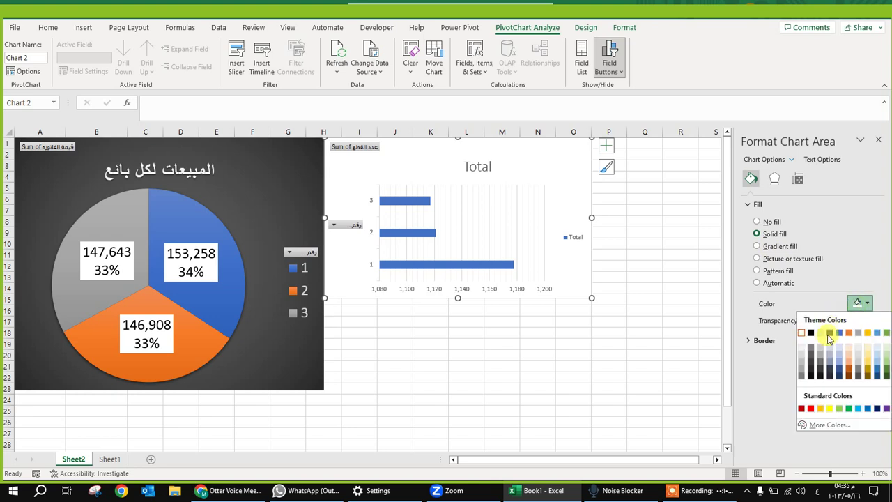
click(839, 334)
click(857, 304)
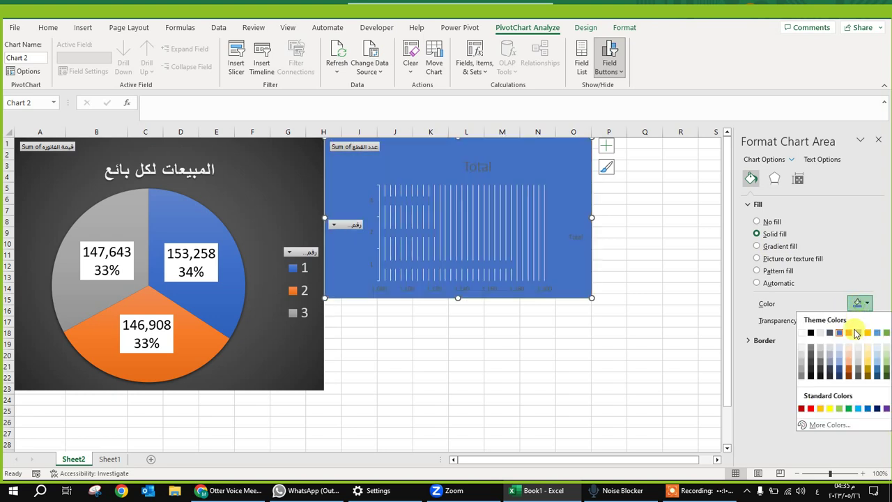
click(850, 336)
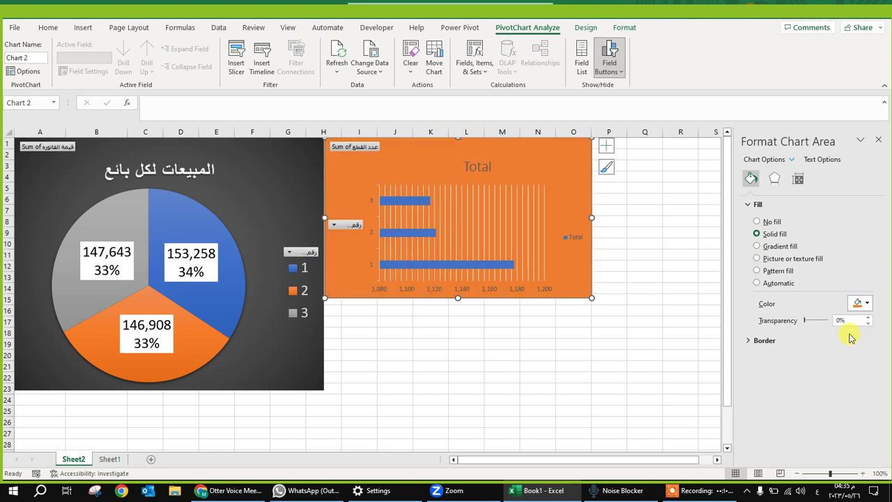
Change the fill colour of the bar chart's data series to solid black
click(409, 201)
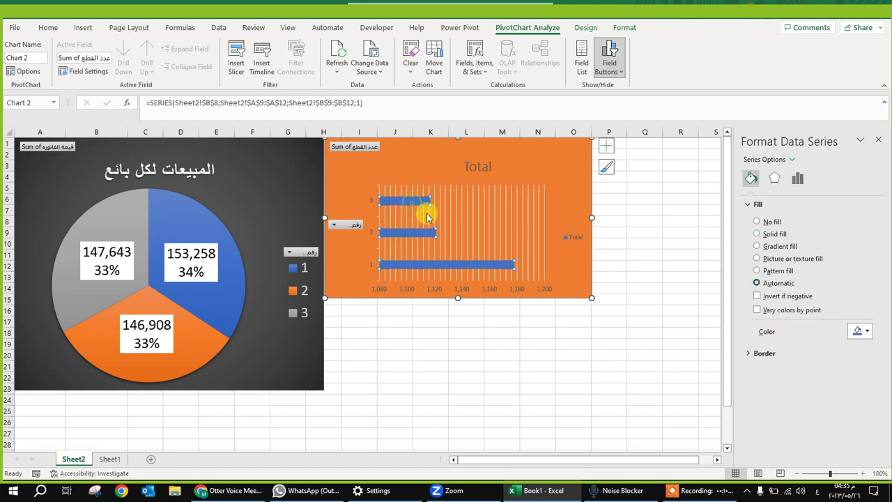
click(857, 330)
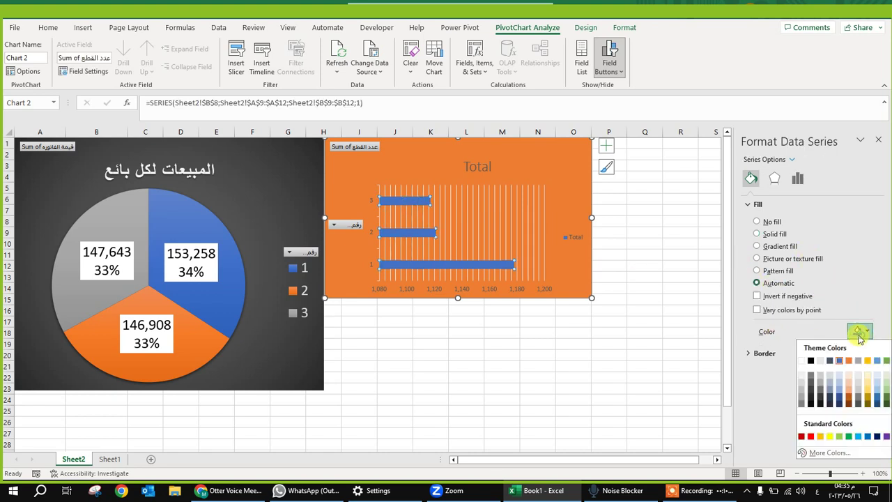
click(813, 364)
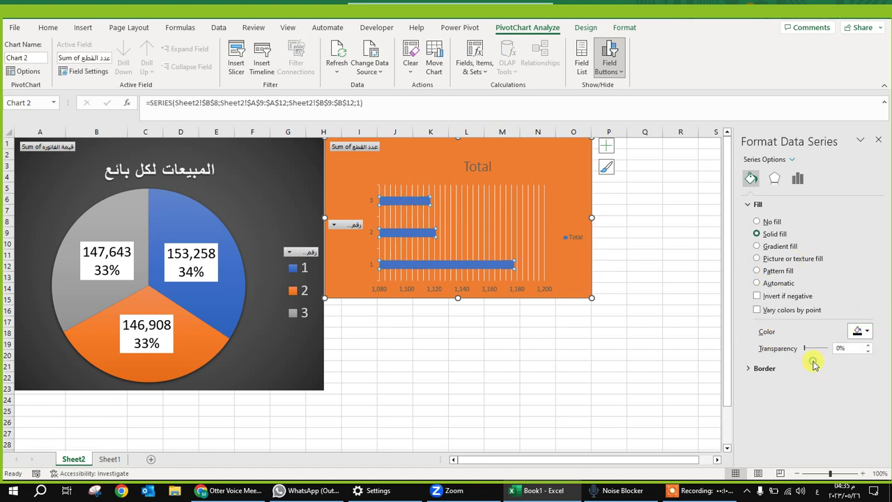
Try a black colour on the bar chart's horizontal value axis and undo the resulting axis fill
click(515, 291)
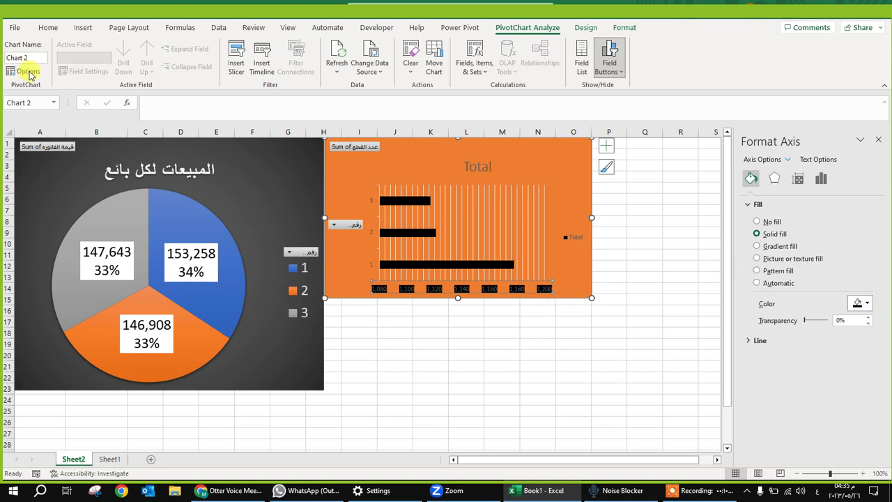
click(46, 28)
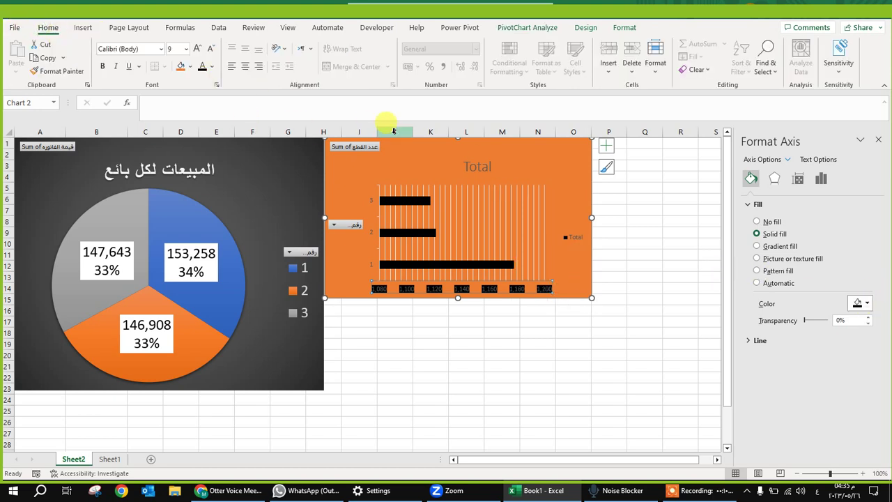
click(214, 68)
click(202, 113)
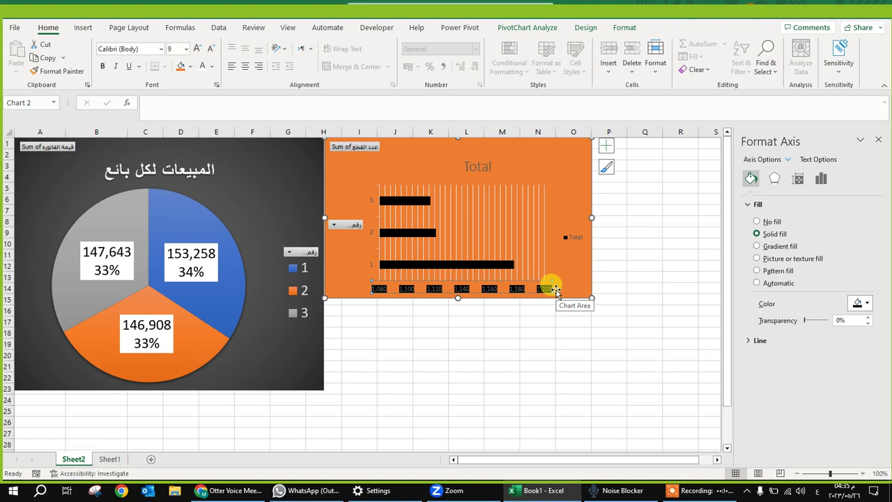
key(ctrl+z)
key(ctrl+z)
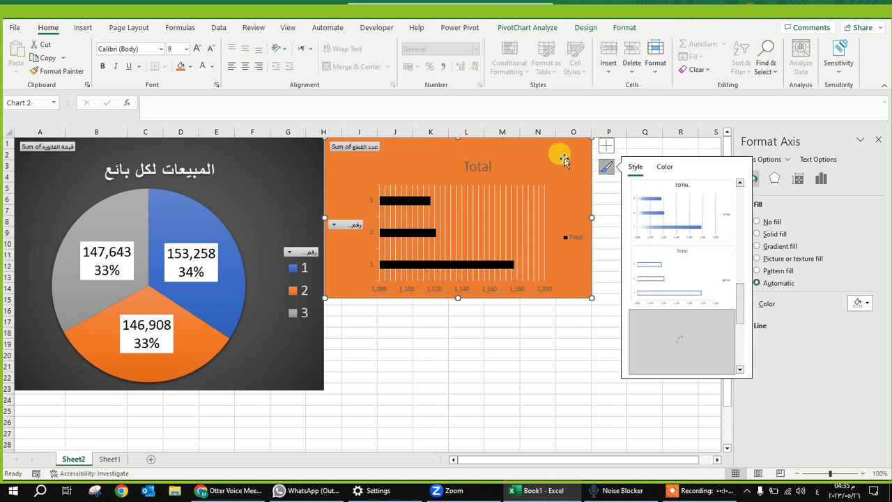
Restyle the bar chart with the grey gradient chart style that shows value labels inside the bars
click(583, 27)
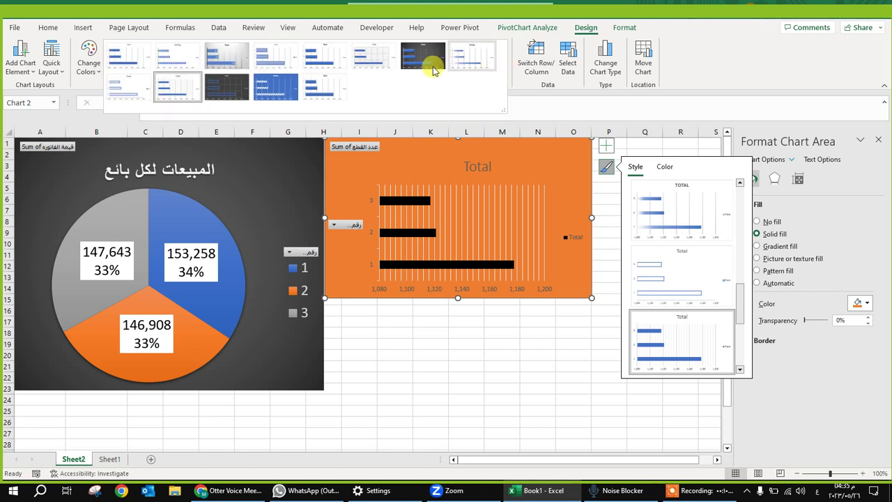
click(227, 56)
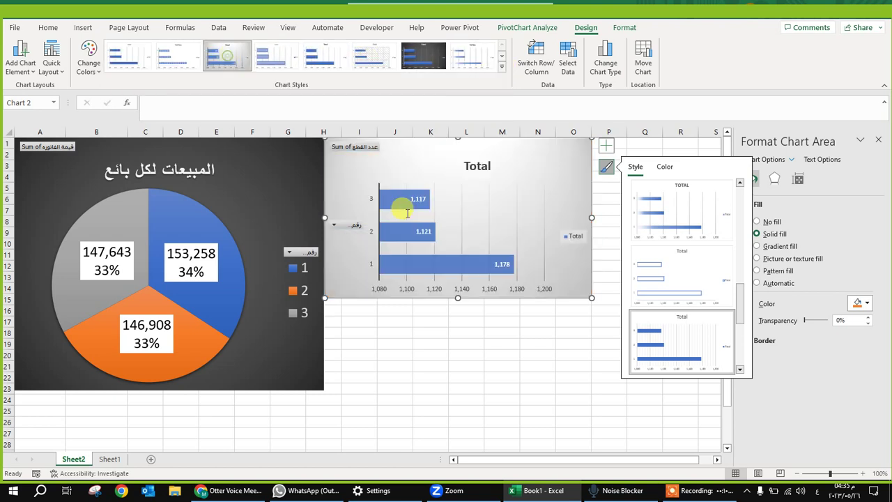
click(593, 348)
click(578, 170)
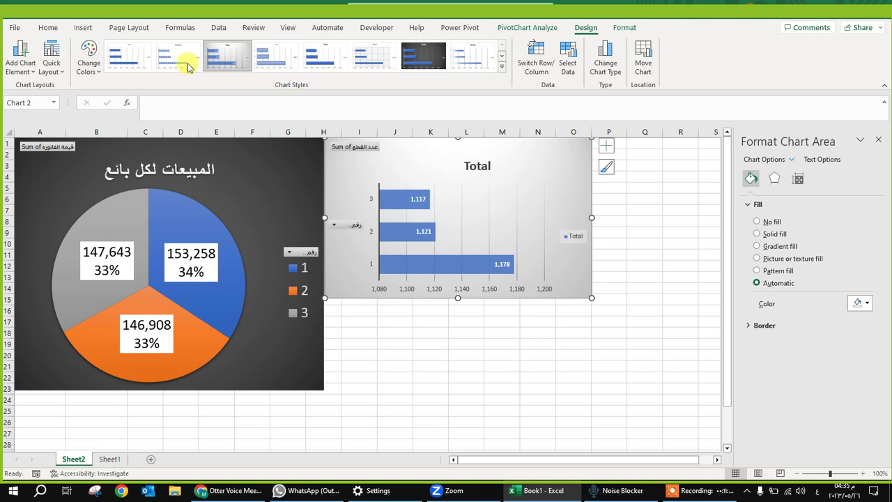
Widen the bar chart to the right until it reaches about column R
click(60, 29)
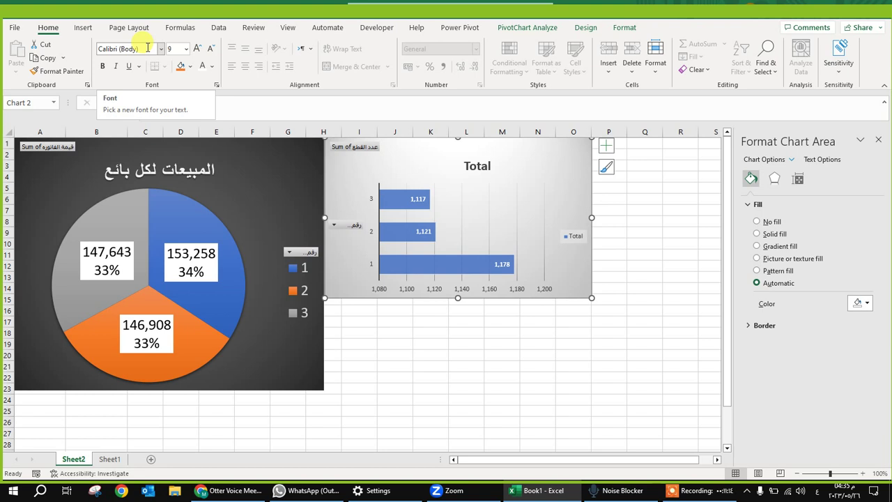
click(569, 157)
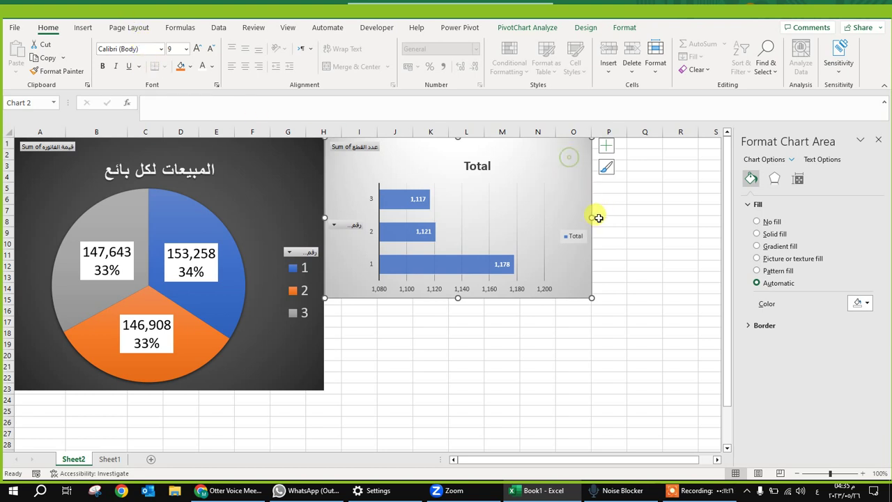
drag(591, 218, 670, 217)
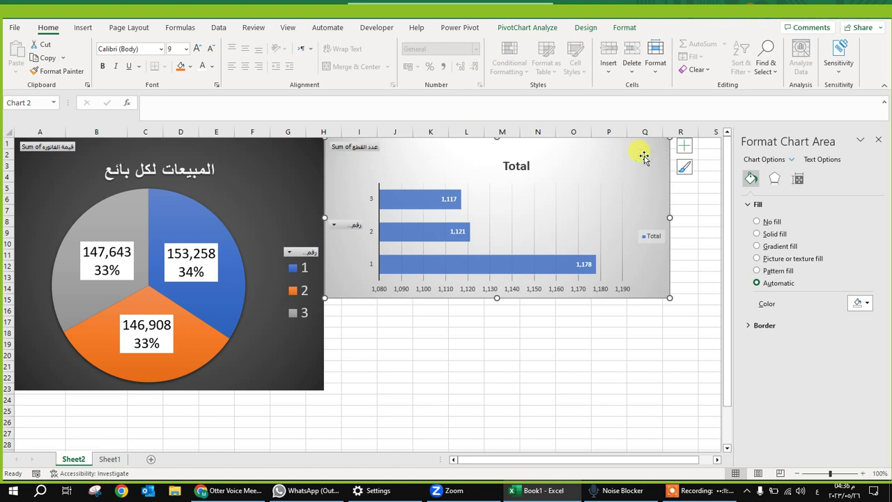
Increase the font size of the whole bar chart area to 14
click(197, 49)
click(198, 49)
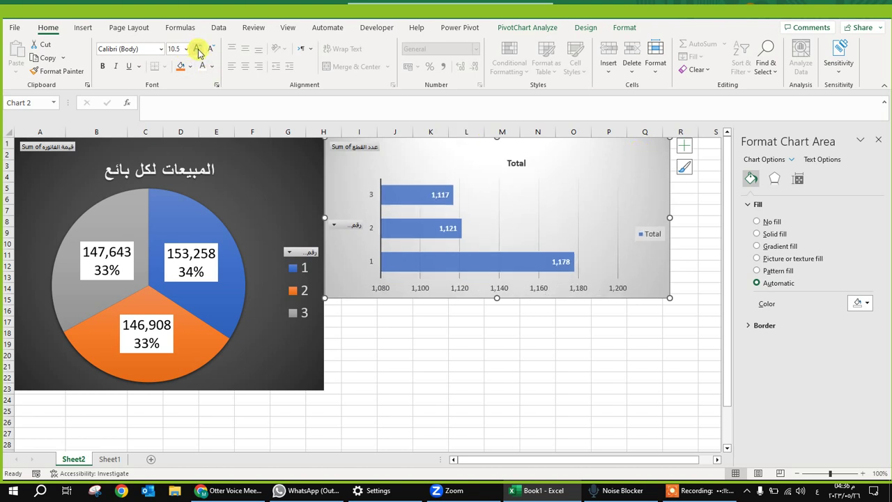
click(198, 49)
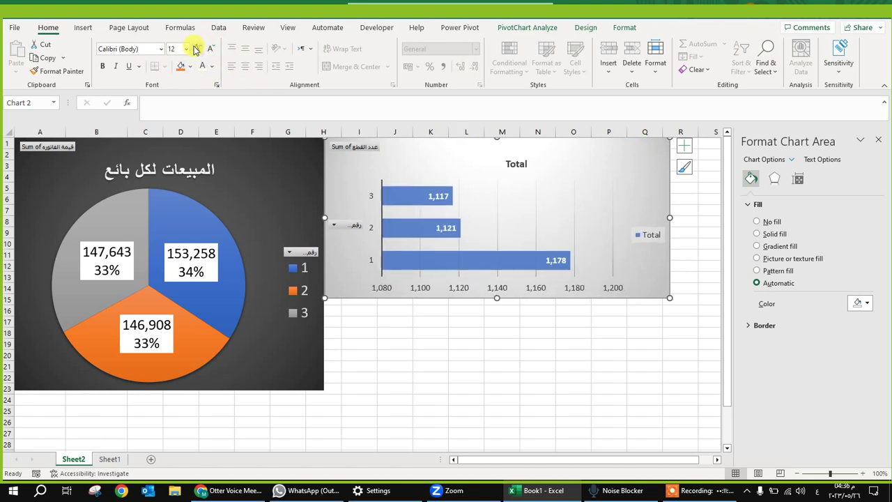
click(196, 50)
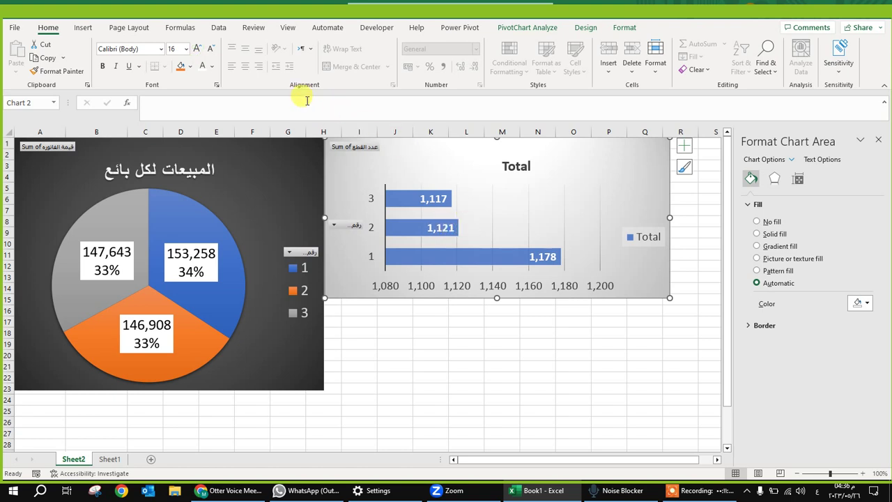
click(208, 52)
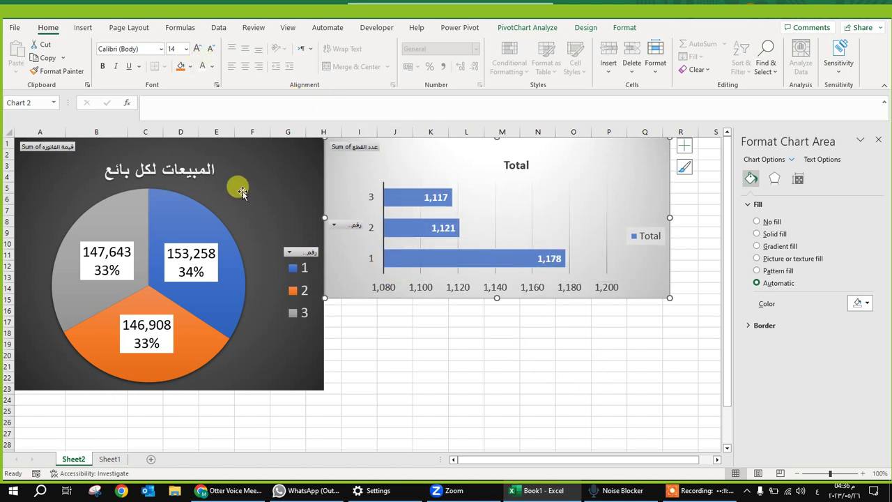
Replace the bar chart's title with "مبيعات القطع لكل بائع"
click(515, 165)
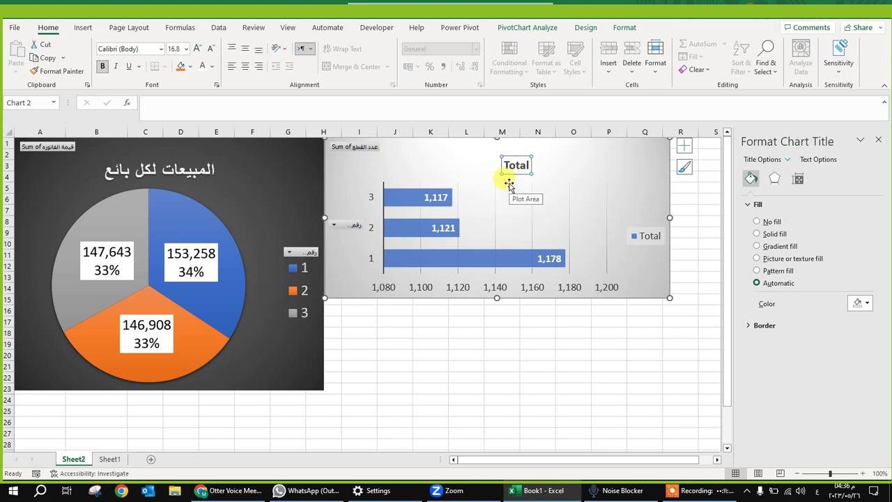
key(F2)
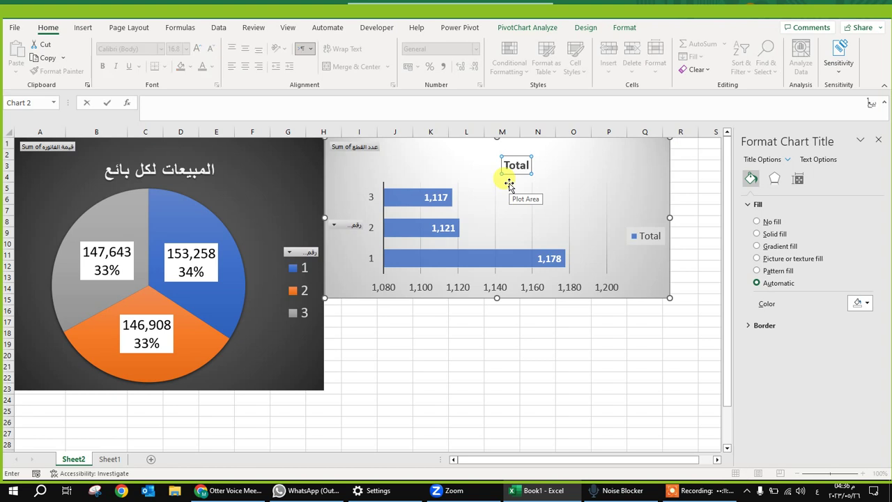
double_click(517, 172)
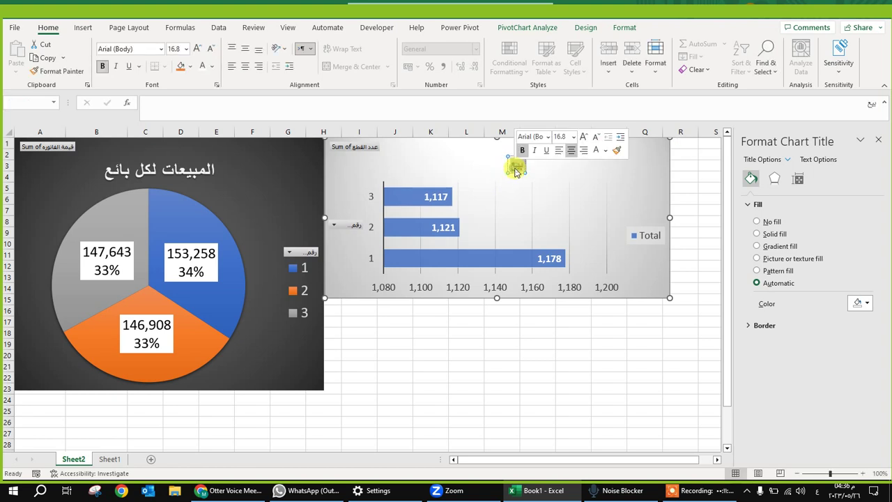
key(BackSpace)
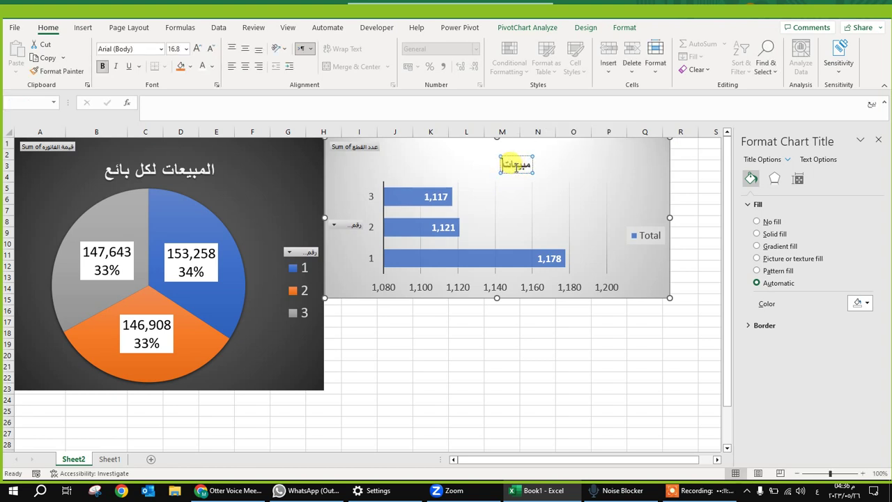
text(مبيعات القطع)
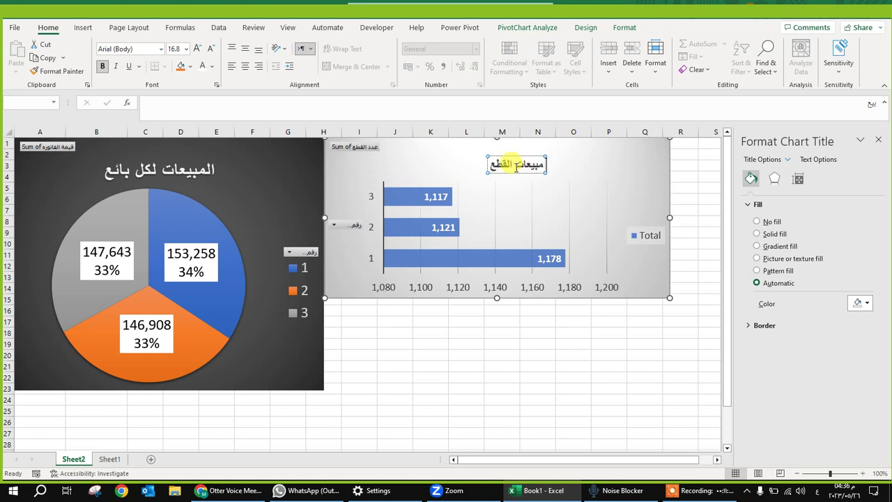
text( لكل بائع)
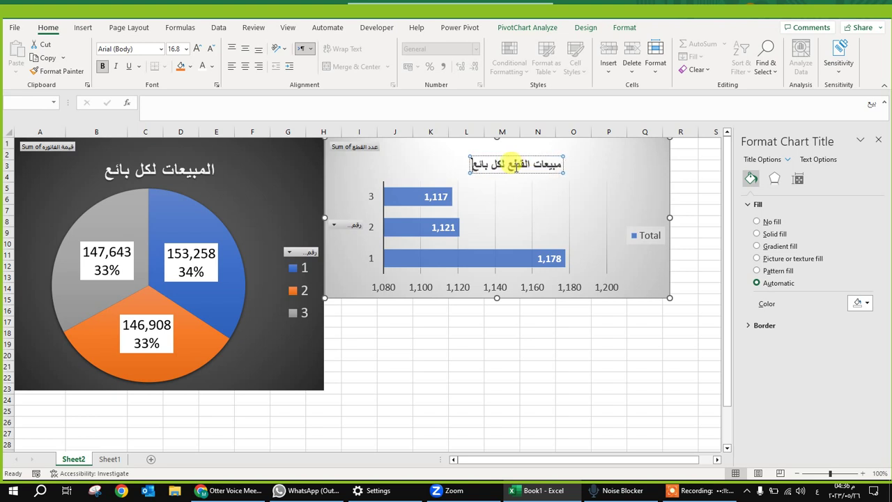
click(488, 355)
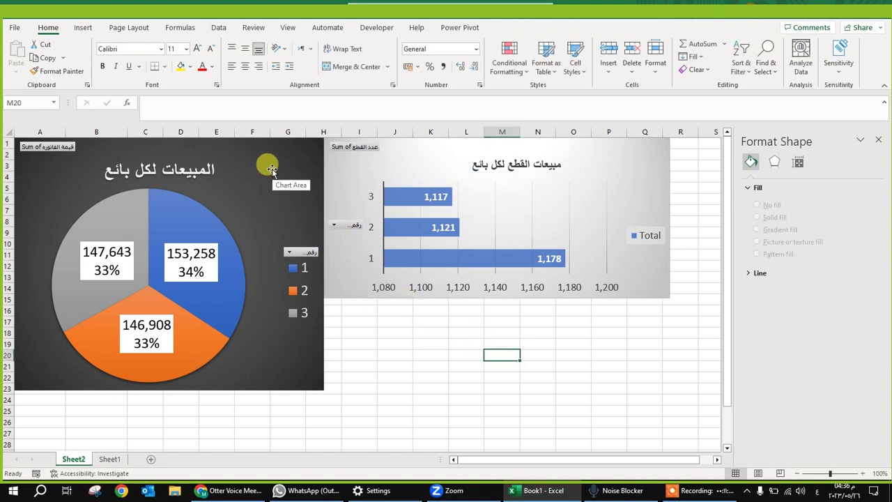
Change the first word of the bar chart's title to "عدد" so it reads "عدد القطع لكل بائع"
click(272, 169)
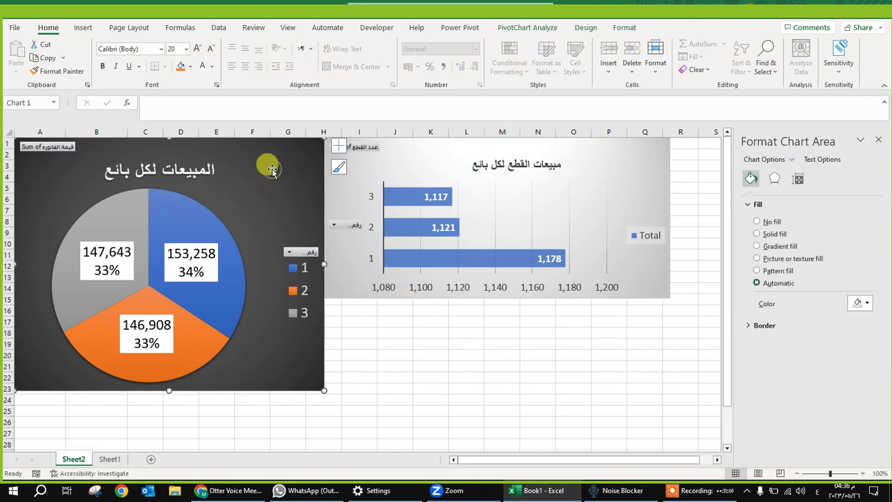
click(620, 160)
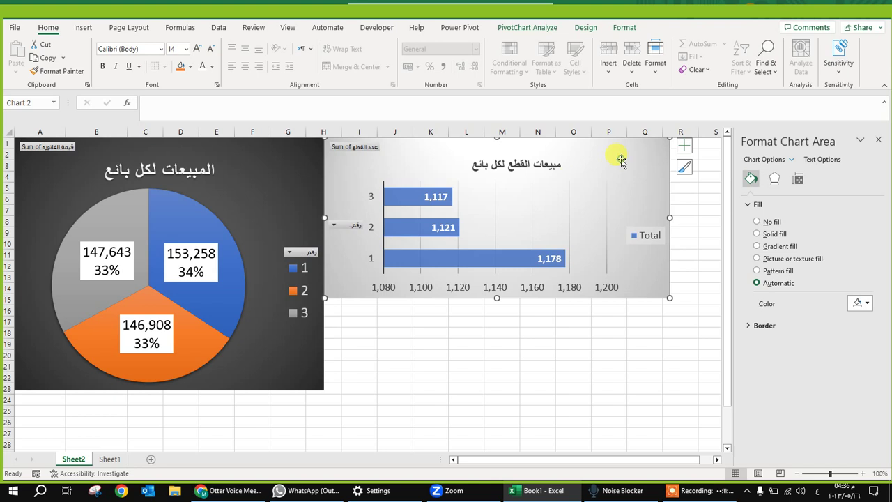
click(549, 165)
click(550, 166)
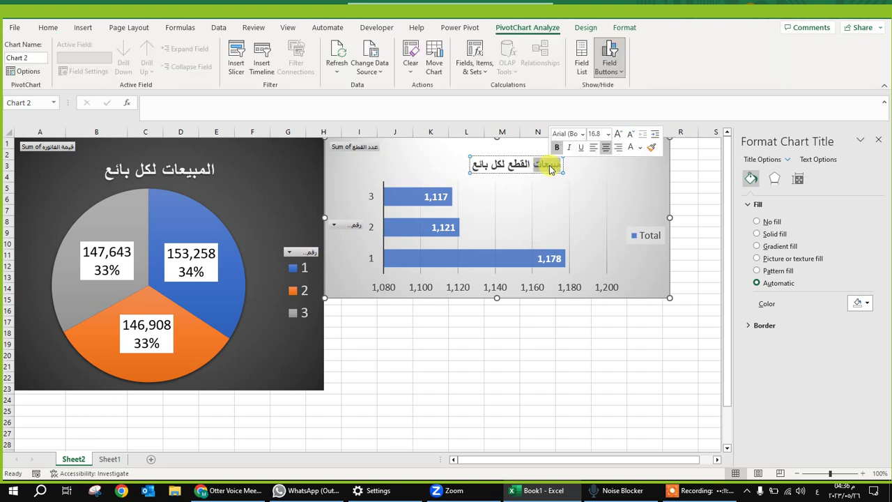
text(عدد)
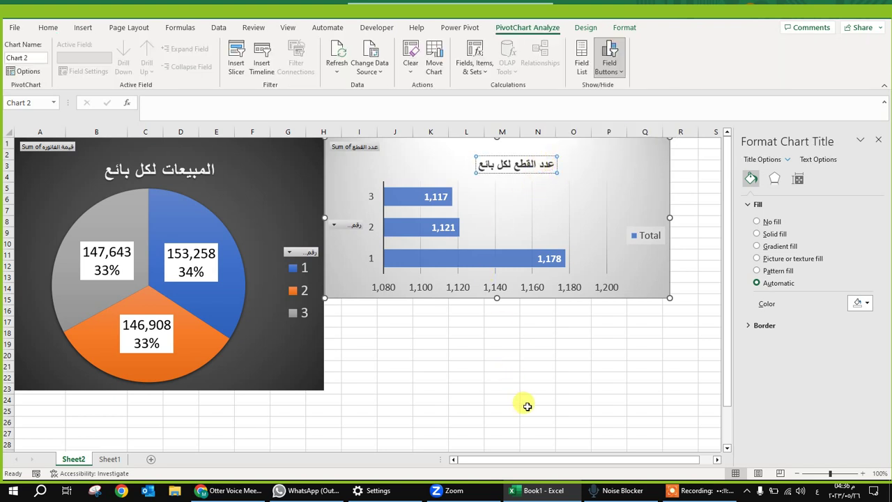
click(528, 388)
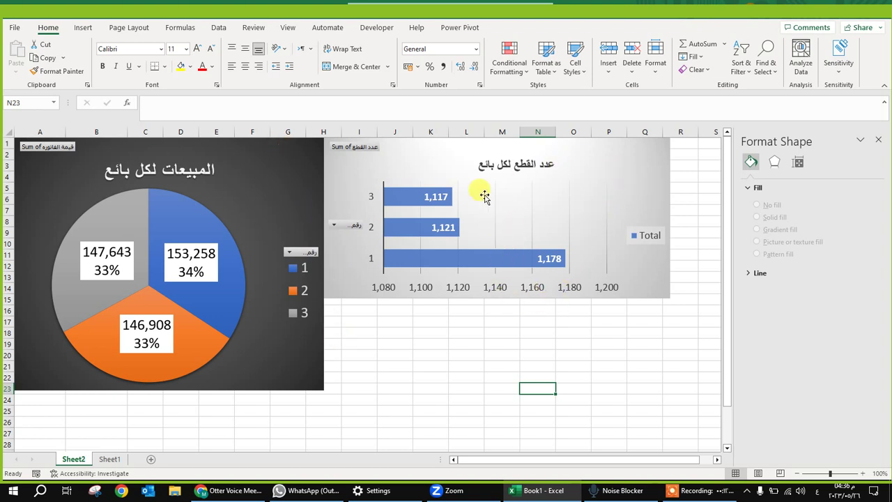
Move the pie chart off the PivotTables and insert a clustered column PivotChart from the warehouse PivotTable
click(253, 179)
drag(323, 153, 437, 222)
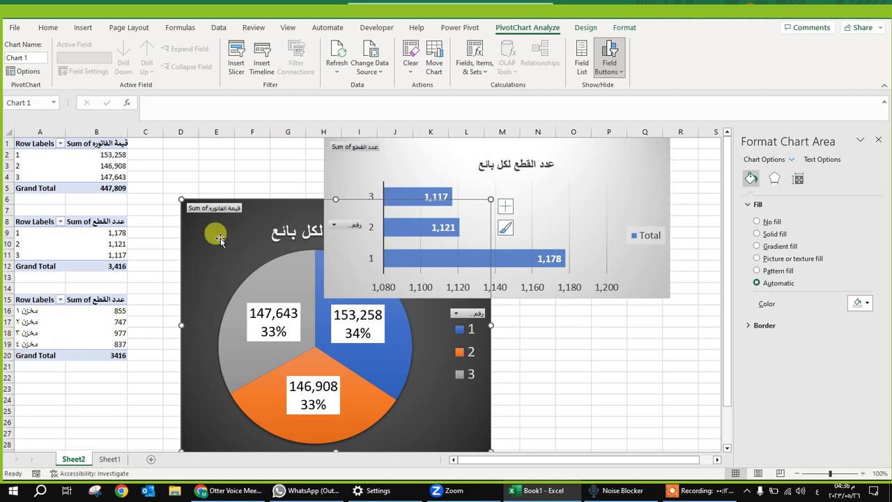
click(49, 322)
click(83, 27)
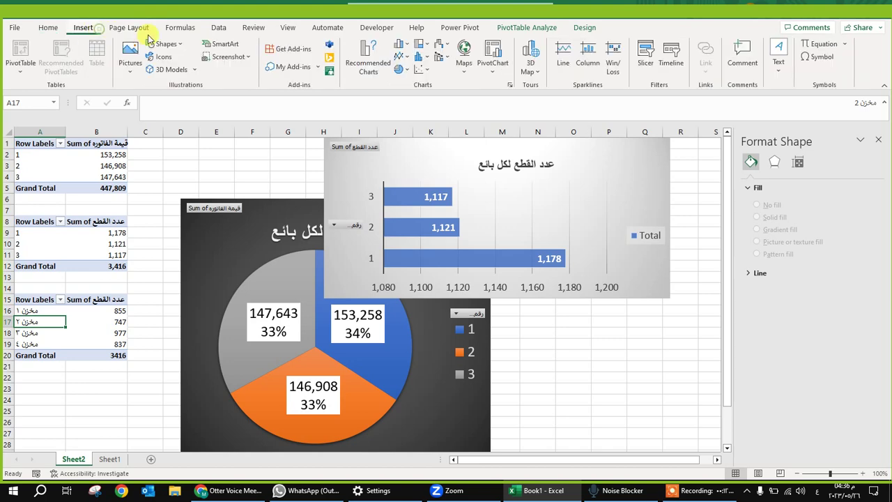
click(498, 48)
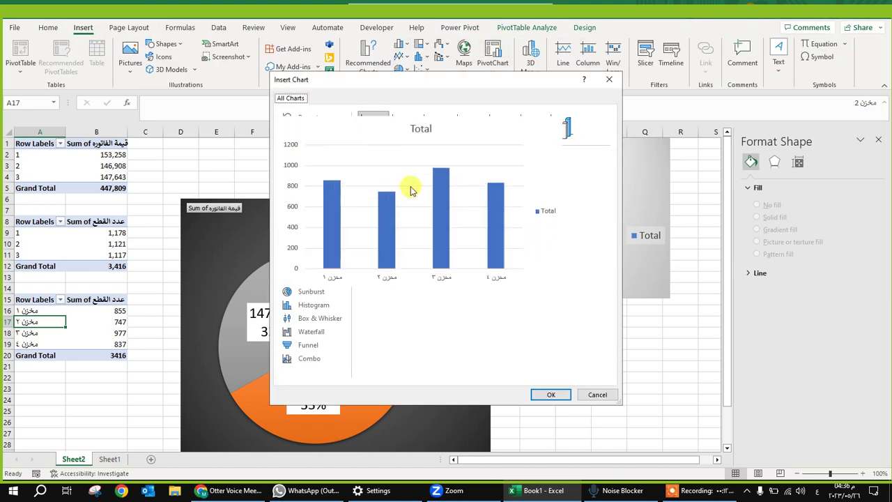
double_click(434, 199)
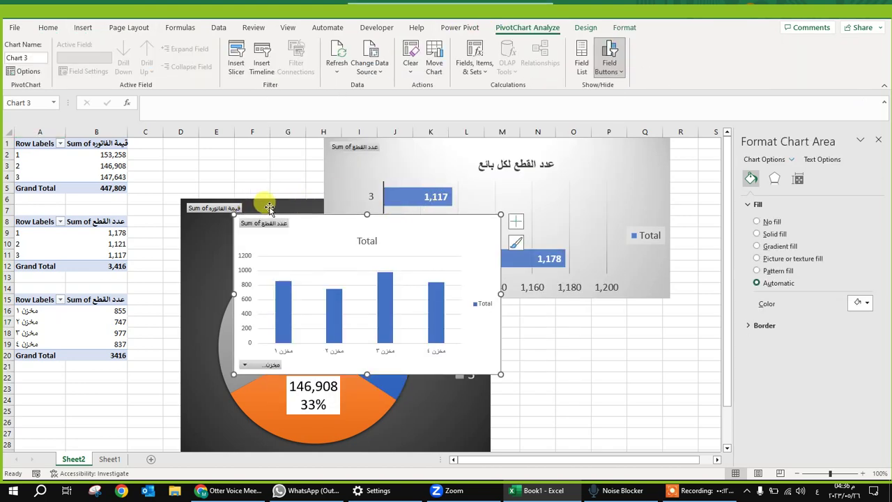
Return the pie chart to cell A1 and fit the warehouse column chart beneath the bar chart at the same width
click(265, 205)
drag(136, 186, 84, 143)
click(266, 235)
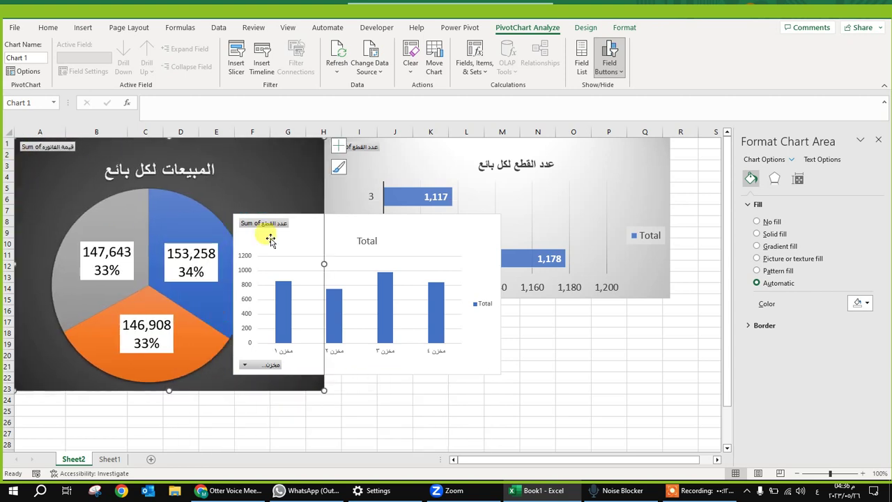
drag(358, 225, 456, 306)
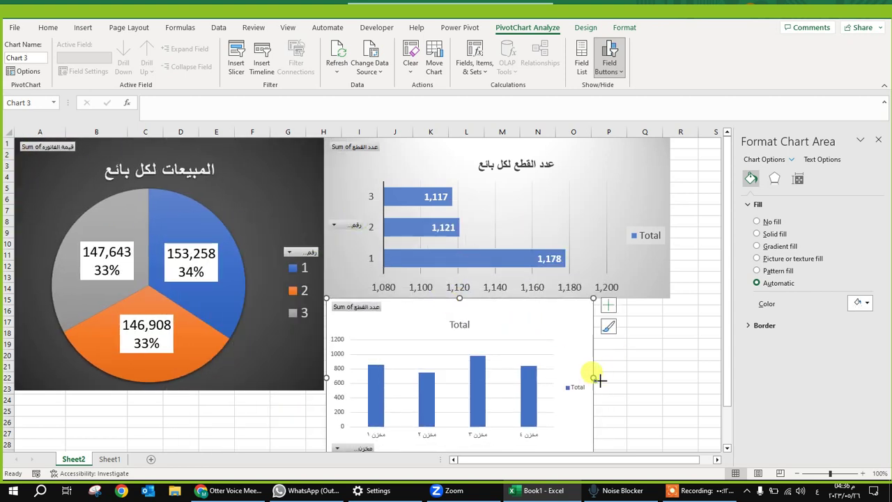
drag(594, 377, 668, 373)
Stretch the pie chart downward until its lower edge lines up with that of the warehouse column chart
scroll(591, 339, down, 2)
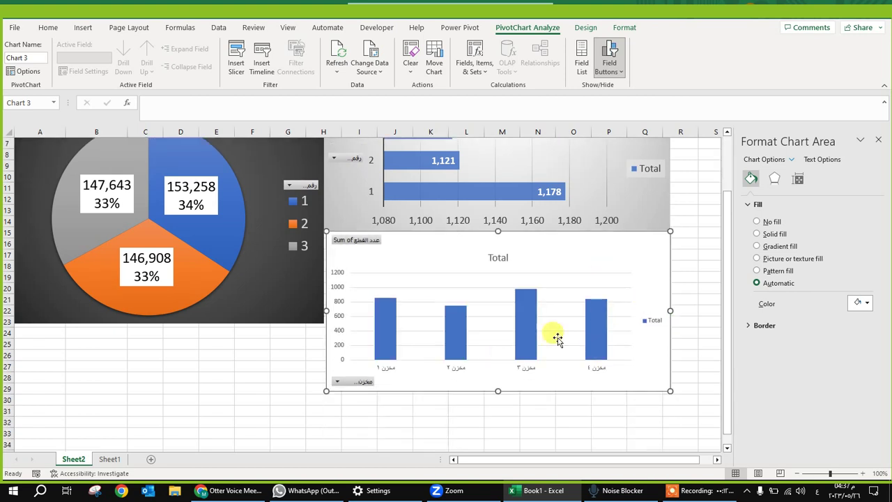
click(255, 297)
drag(170, 323, 170, 390)
scroll(370, 426, up, 2)
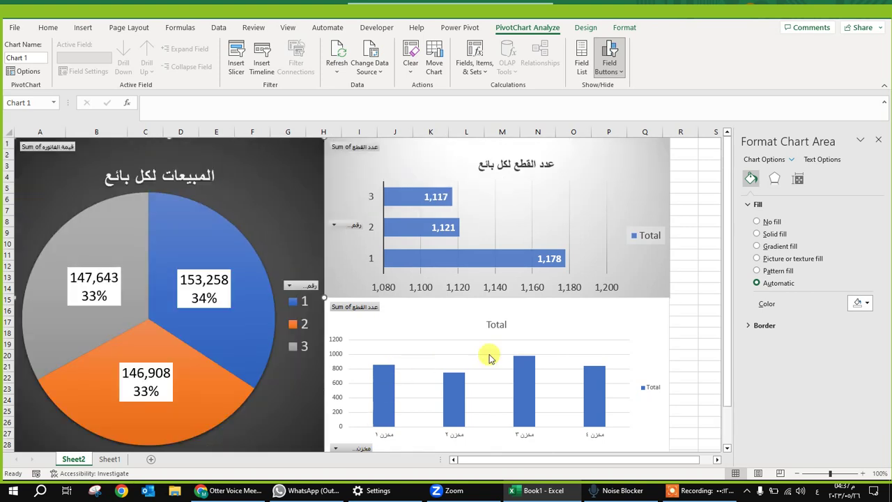
Restyle the warehouse column chart with the white chart style that has wide, light-blue semi-transparent columns
click(797, 473)
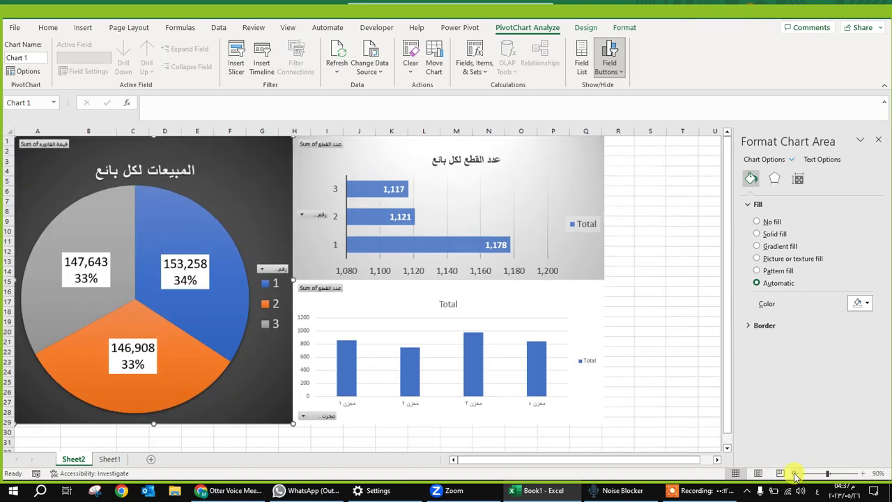
click(797, 473)
click(495, 272)
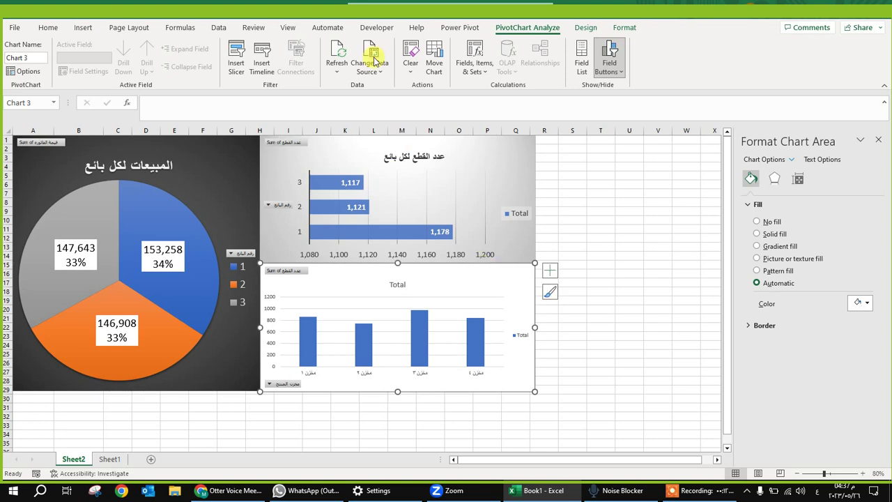
click(588, 27)
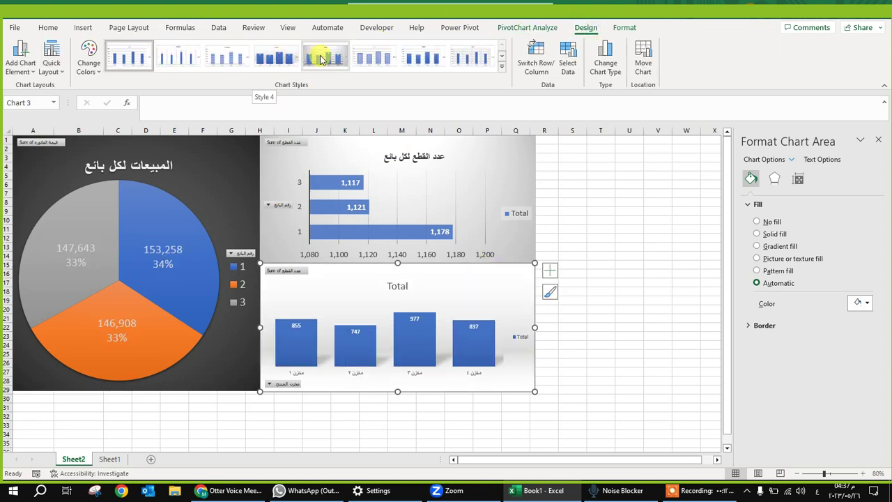
click(622, 206)
click(502, 286)
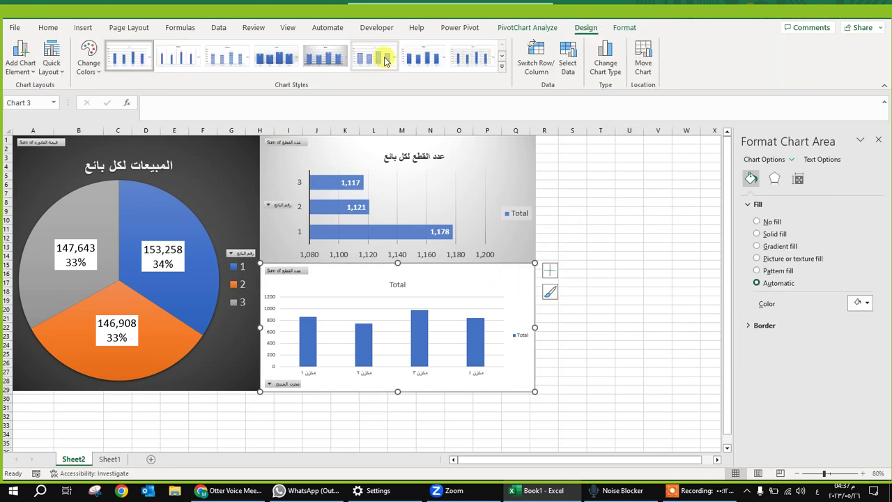
click(501, 67)
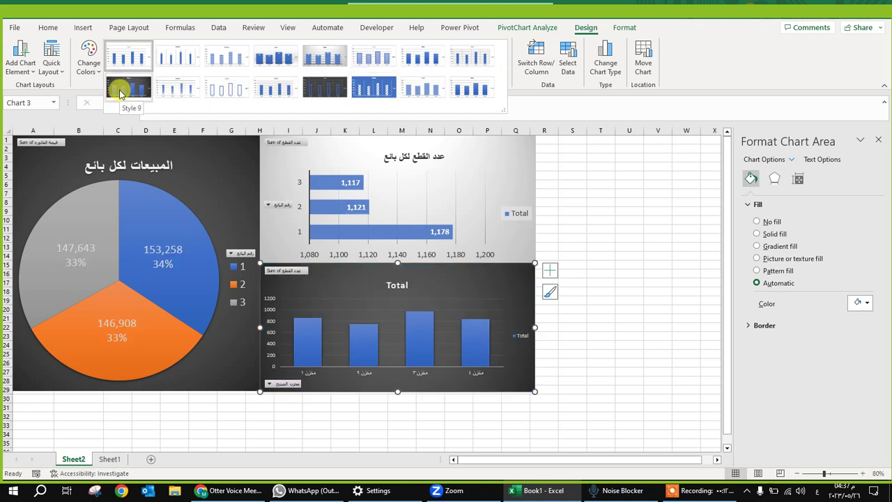
click(439, 93)
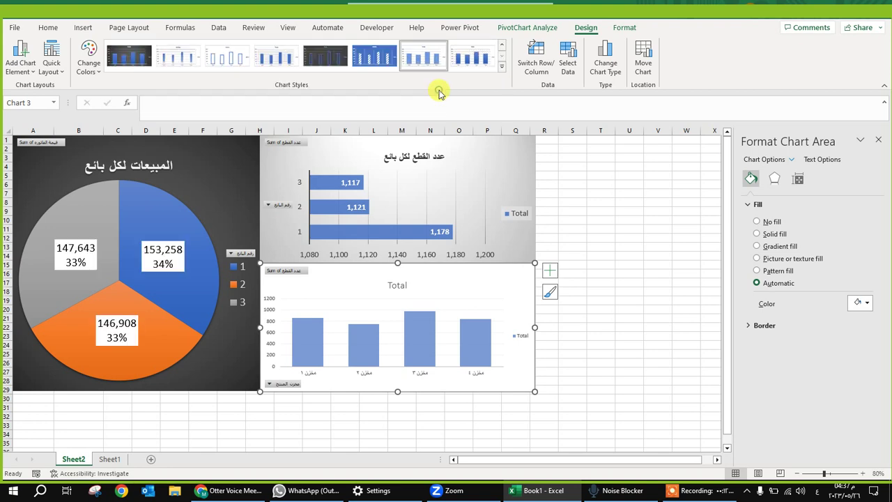
click(453, 282)
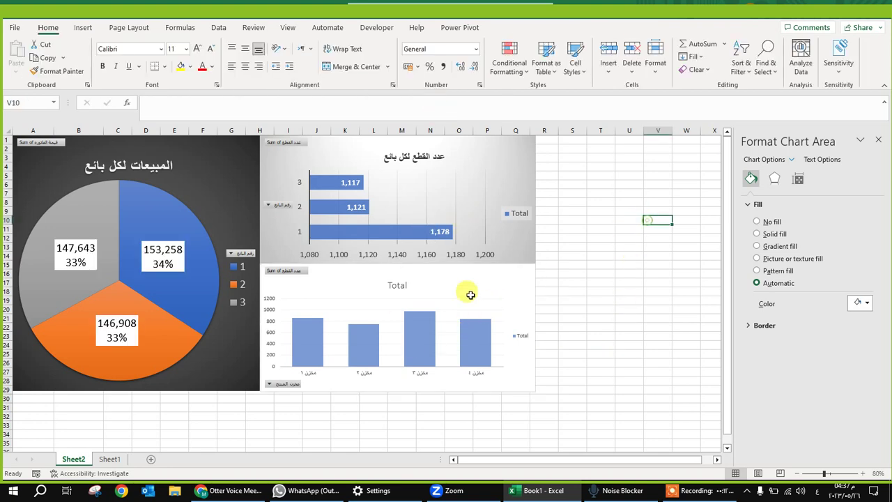
Increase the font size of the whole warehouse column chart to 14
click(408, 349)
click(47, 27)
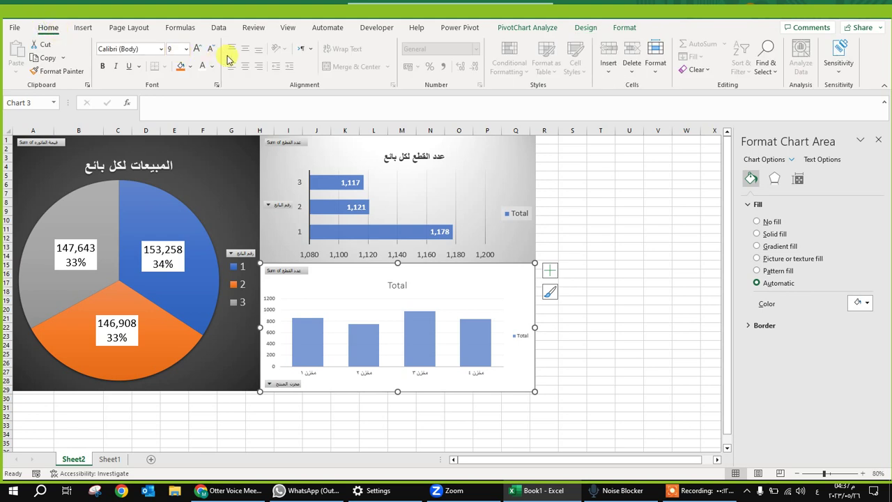
click(199, 50)
click(198, 50)
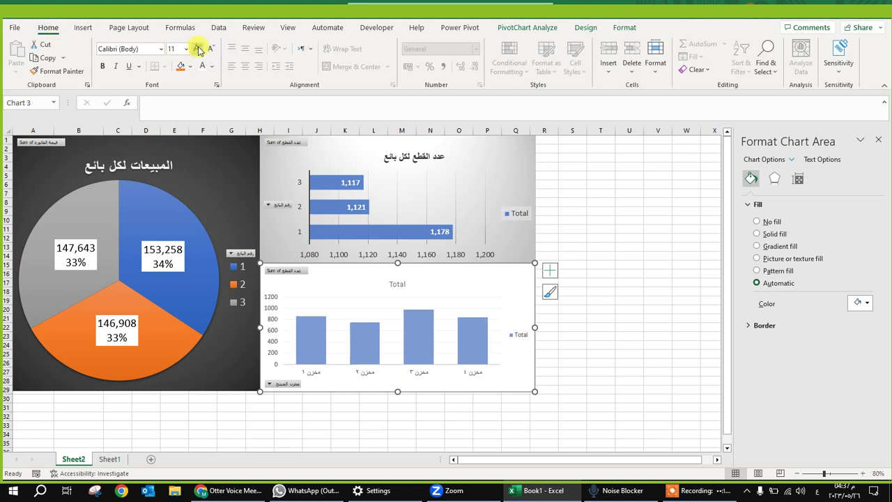
click(199, 50)
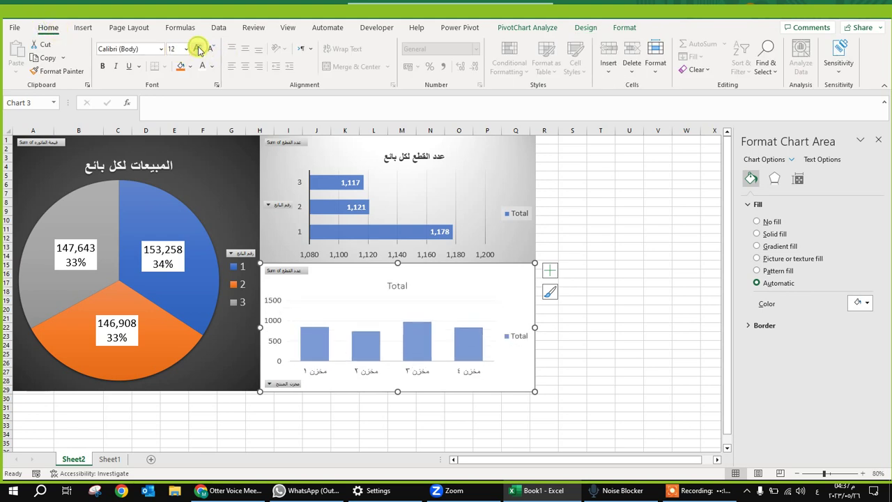
Make the warehouse names on the column chart's category axis bold
click(420, 371)
click(102, 65)
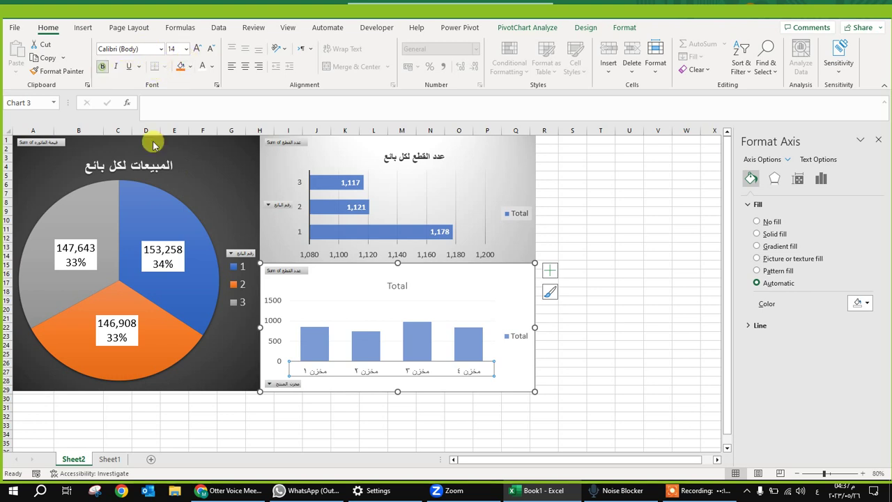
click(608, 310)
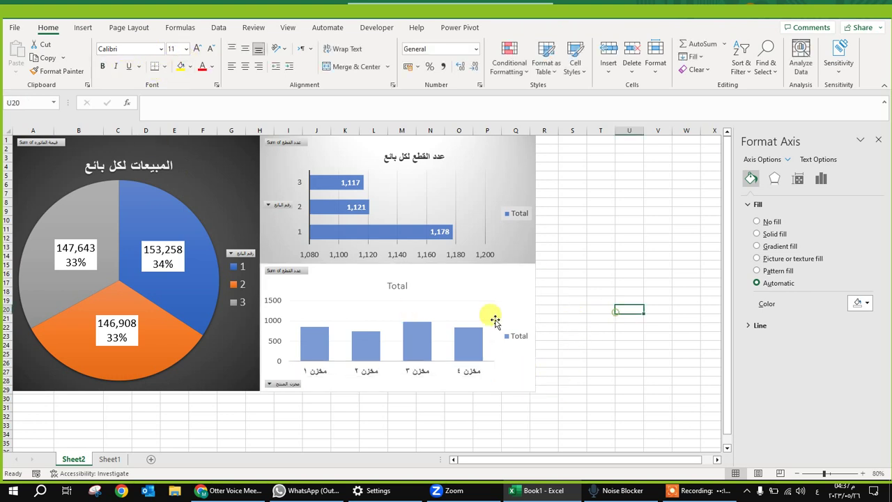
Set the font colour of the whole warehouse column chart to Automatic
click(398, 287)
click(484, 291)
click(212, 66)
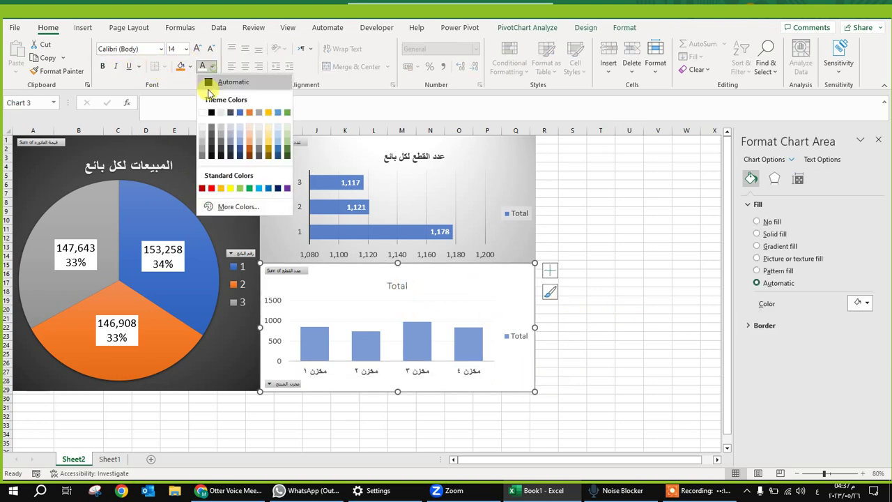
click(209, 82)
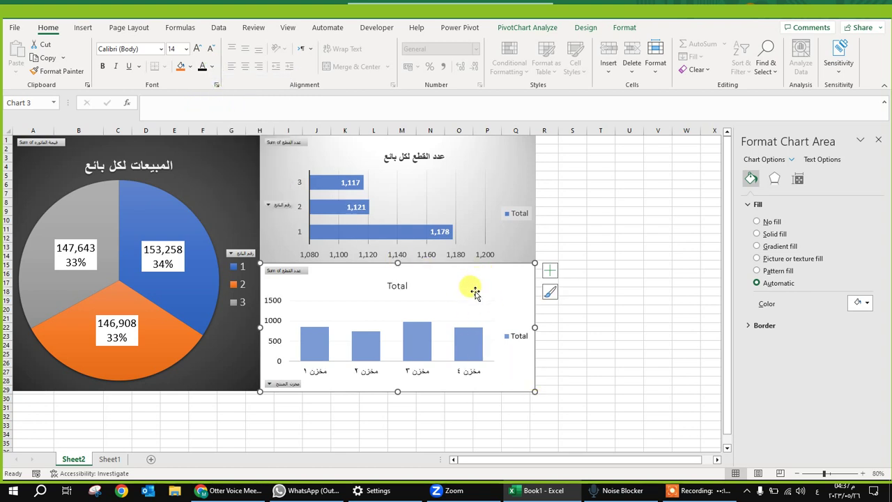
Replace the warehouse column chart's title with "بيع القطع لكل مخزن"
click(398, 286)
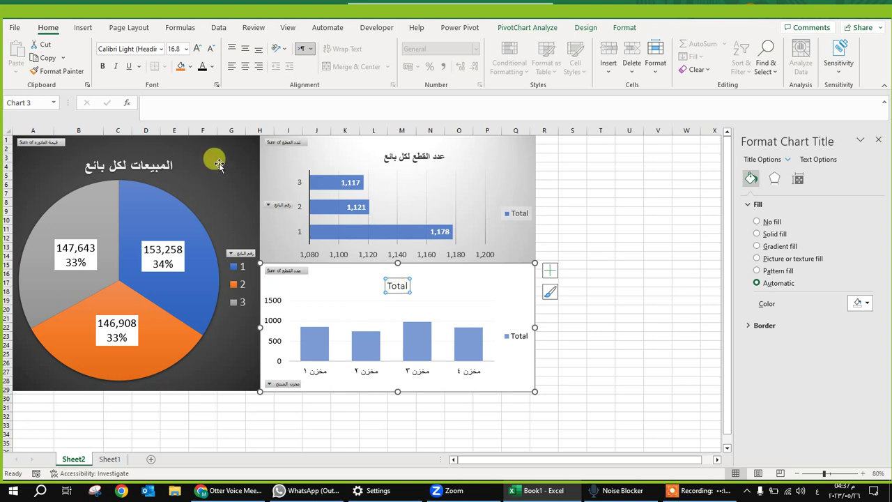
mouse_move(218, 162)
mouse_down()
mouse_move(390, 184)
mouse_move(216, 159)
mouse_up()
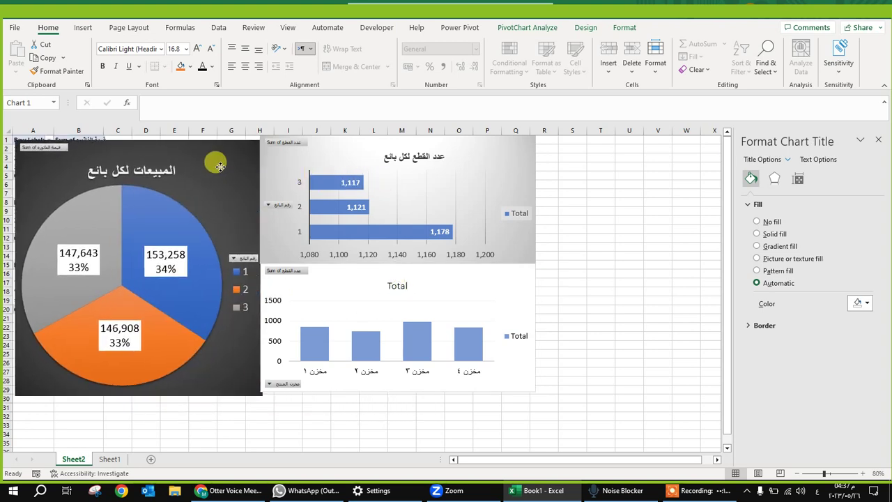
click(397, 285)
click(397, 286)
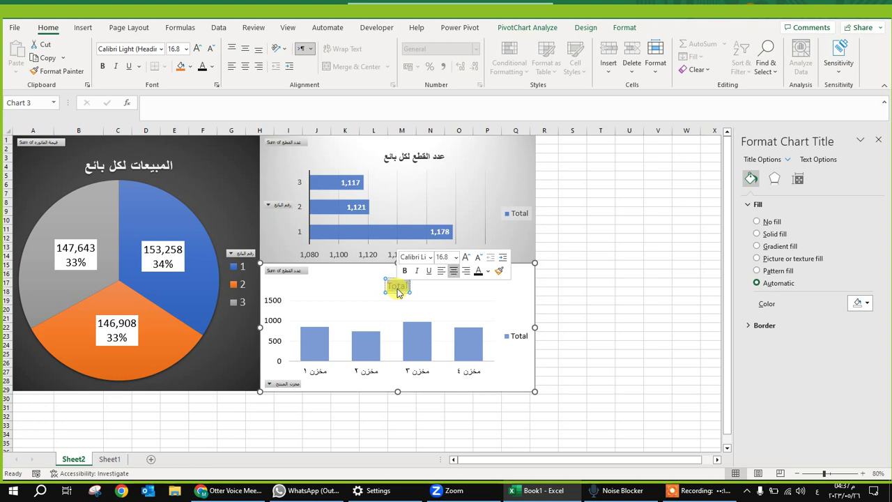
key(BackSpace)
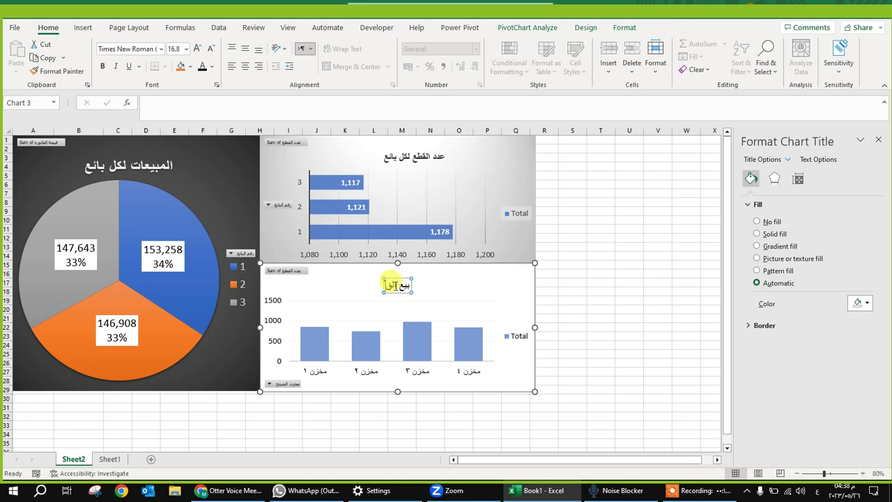
text(بيع القطع لكل)
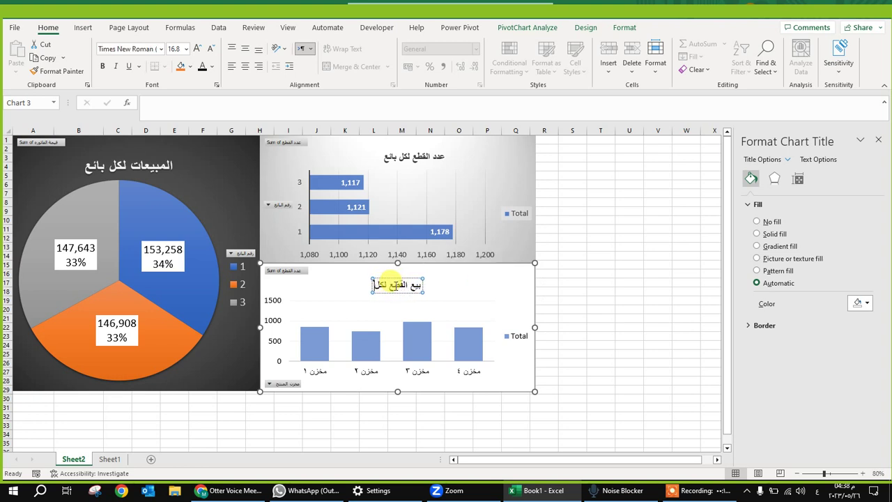
text( مخز)
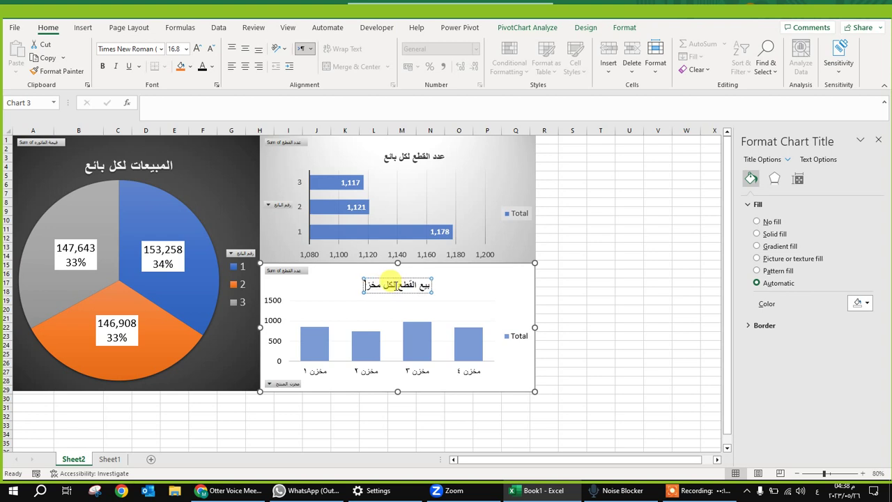
text(ن)
click(561, 221)
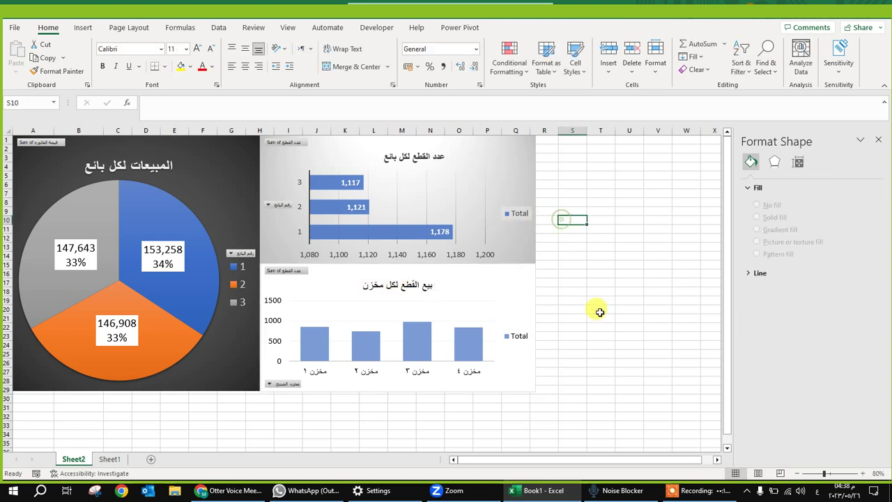
Give the warehouse column chart's background a light grey solid fill with 0% transparency
click(497, 274)
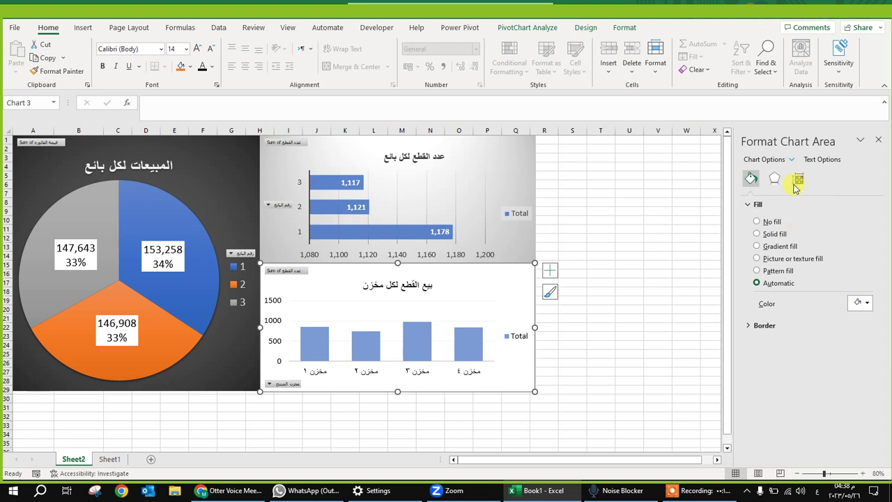
click(761, 235)
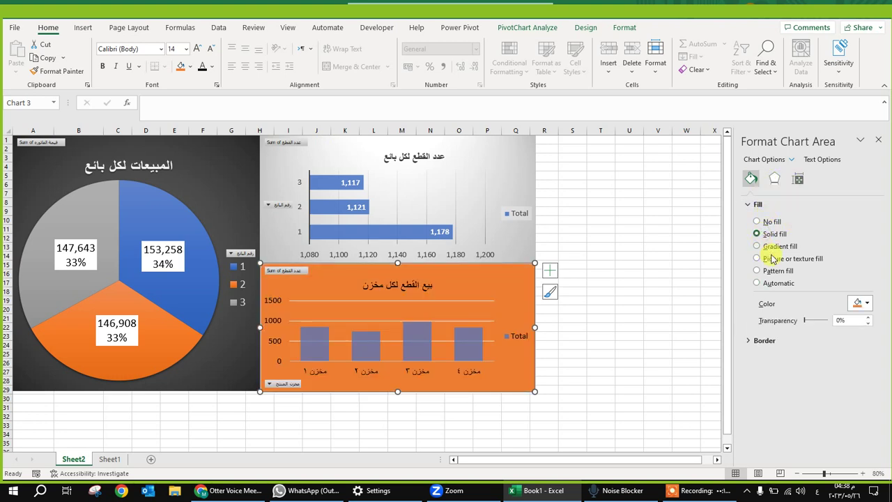
click(862, 304)
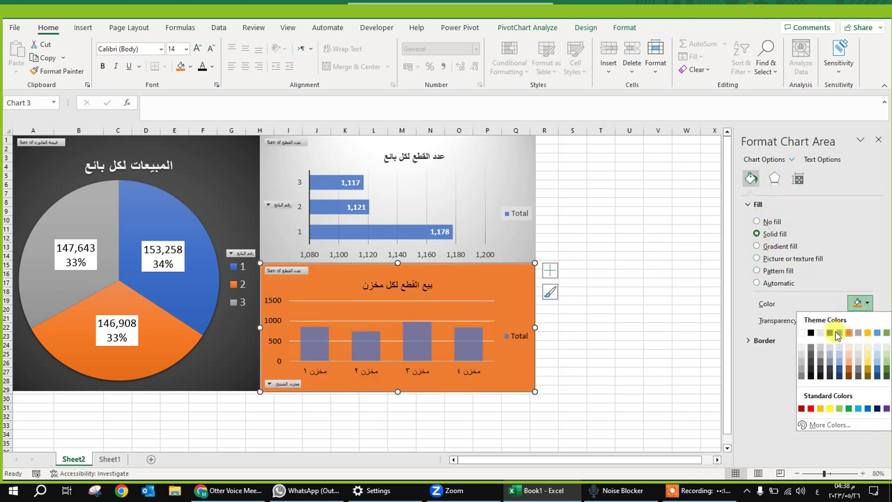
click(801, 350)
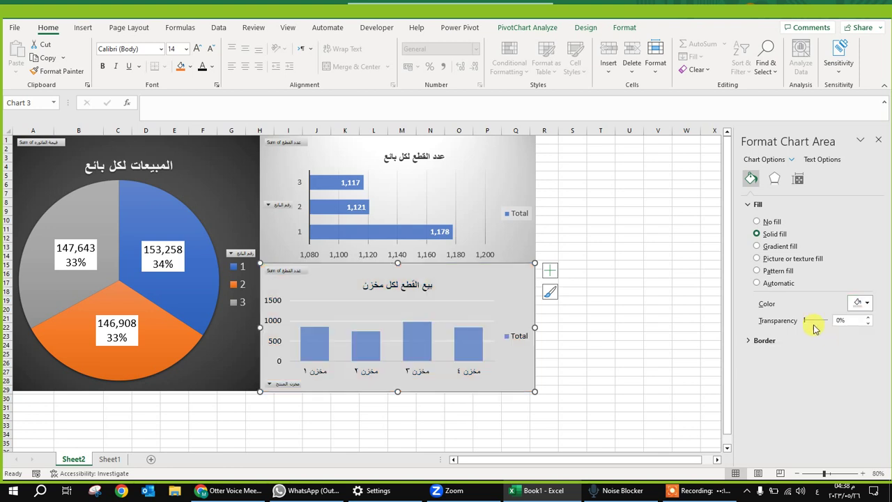
mouse_move(806, 323)
mouse_down()
mouse_move(816, 326)
mouse_move(802, 328)
mouse_up()
Recolour the column series of the warehouse chart theme orange and make the fill fully opaque
click(466, 342)
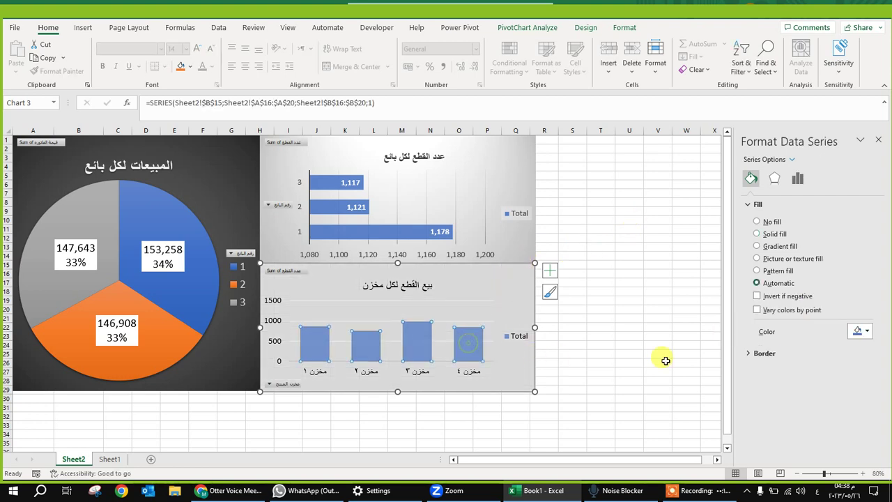
click(859, 332)
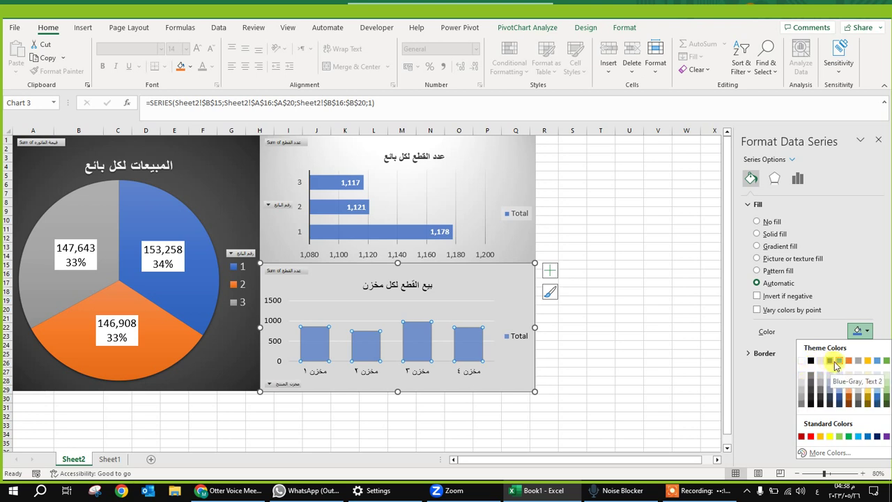
click(849, 360)
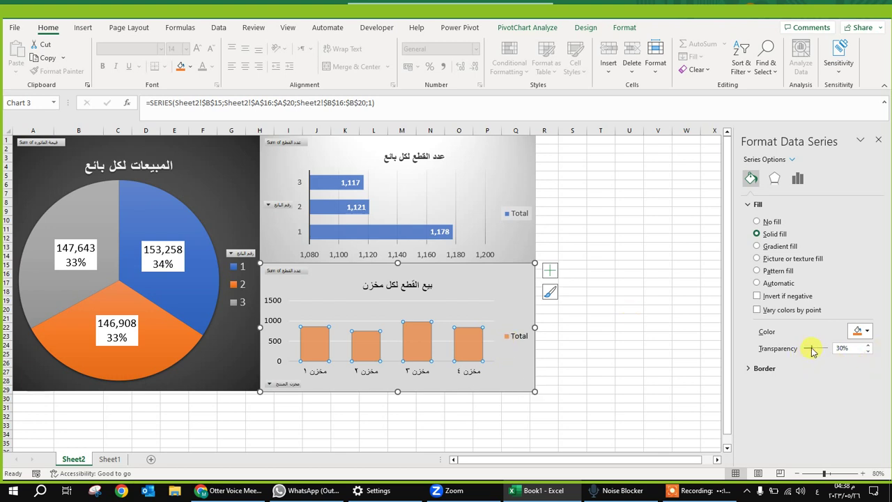
drag(812, 350, 736, 353)
click(620, 155)
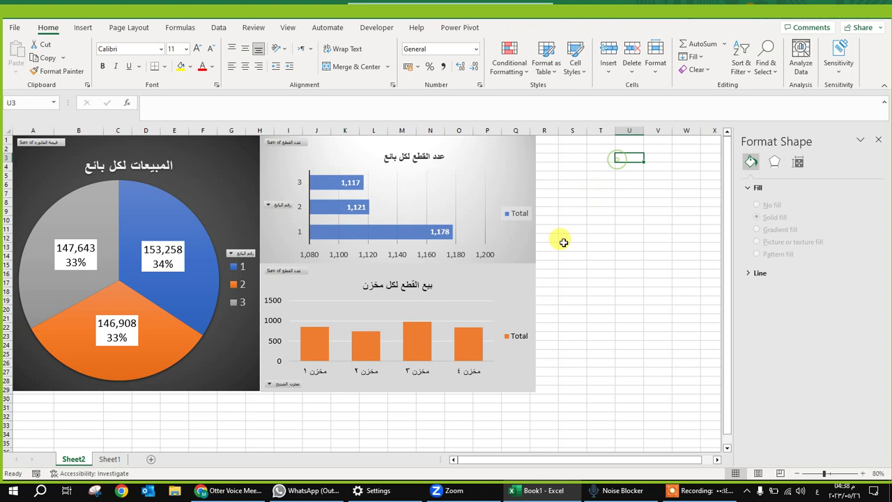
Add a solid black border line around the warehouse column chart
click(509, 279)
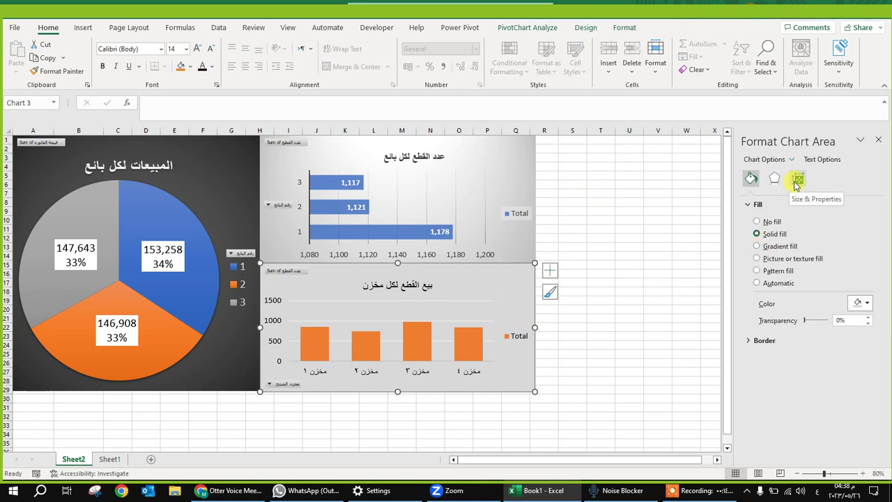
click(754, 340)
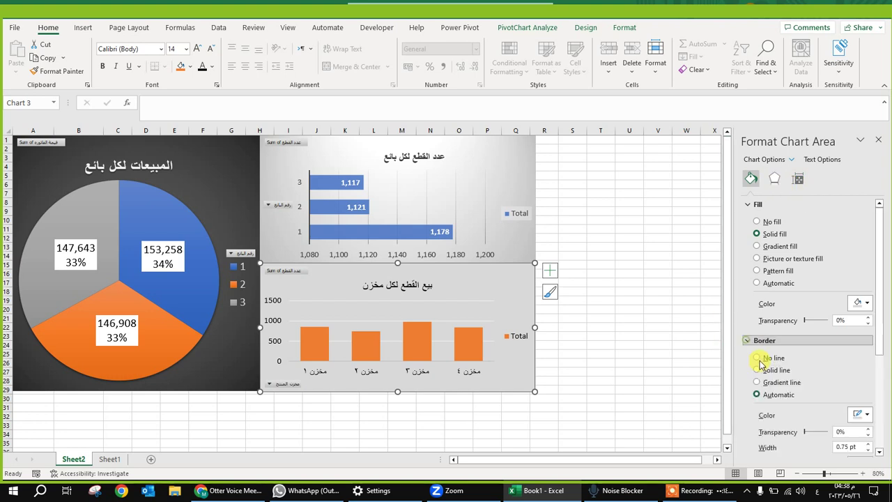
scroll(809, 348, down, 1)
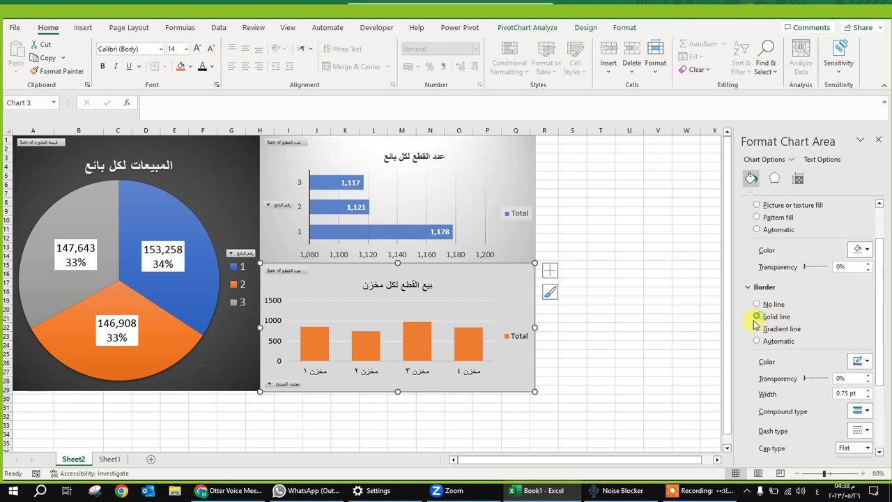
click(755, 319)
click(861, 361)
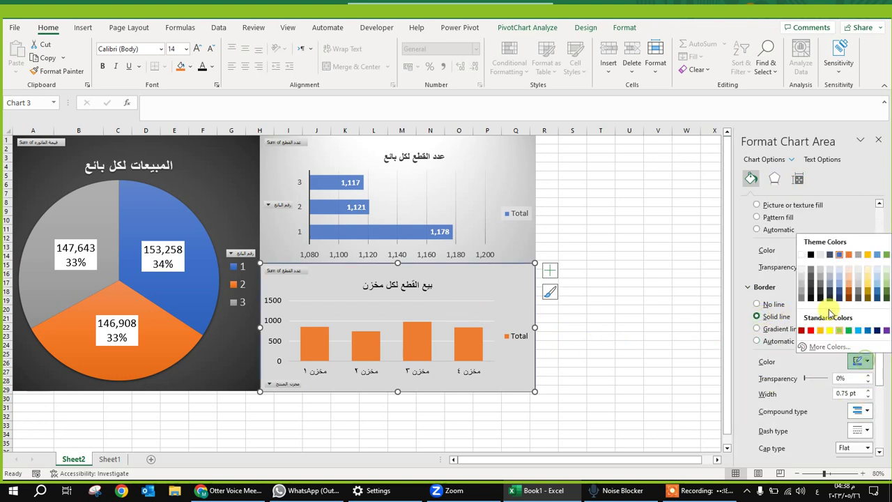
click(811, 257)
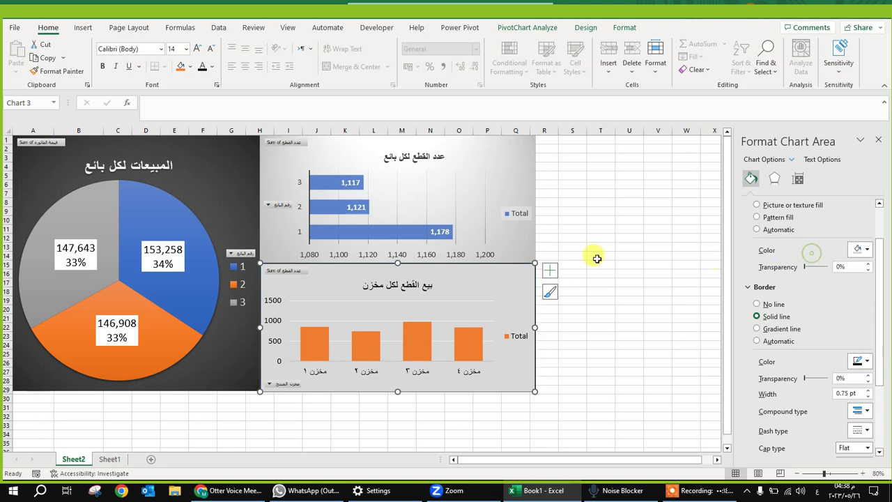
click(552, 247)
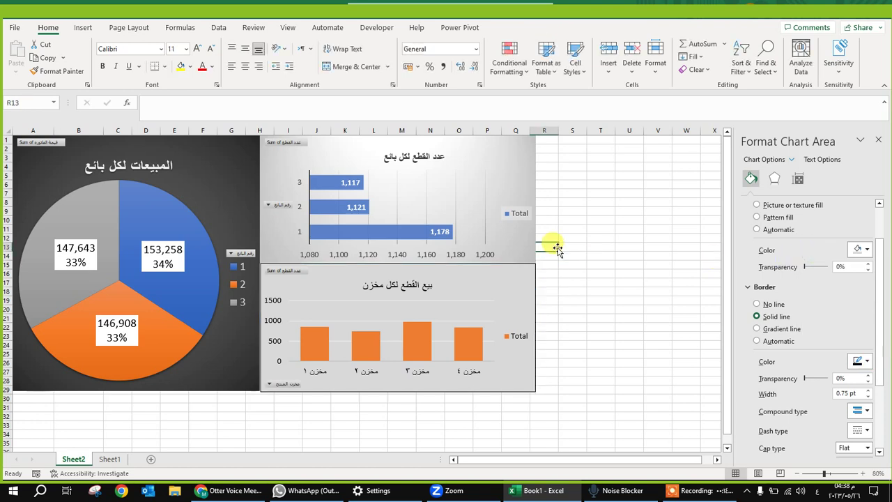
click(525, 286)
mouse_move(534, 285)
mouse_down()
mouse_move(525, 284)
mouse_move(535, 285)
mouse_up()
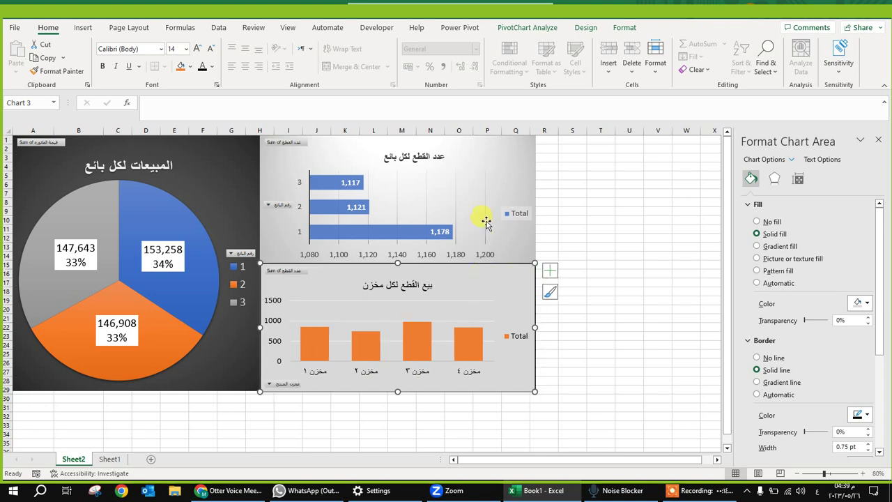
Add a solid black border line around the bar chart of pieces per seller
click(510, 177)
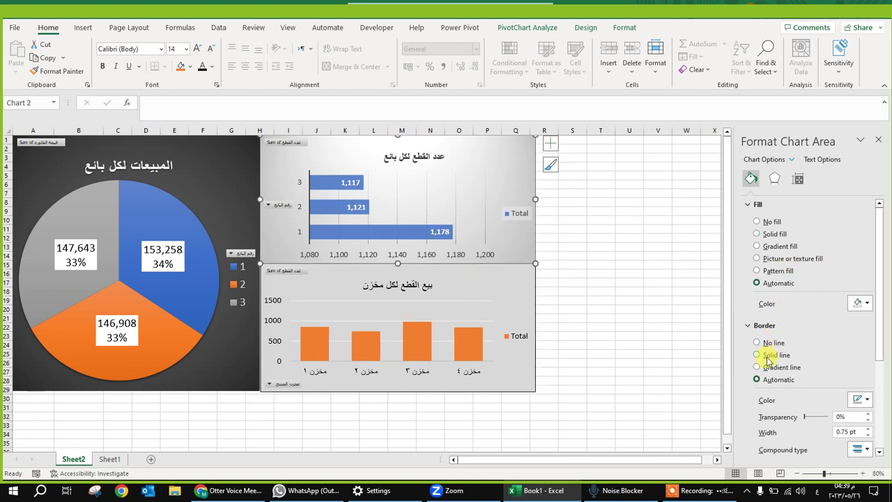
click(767, 357)
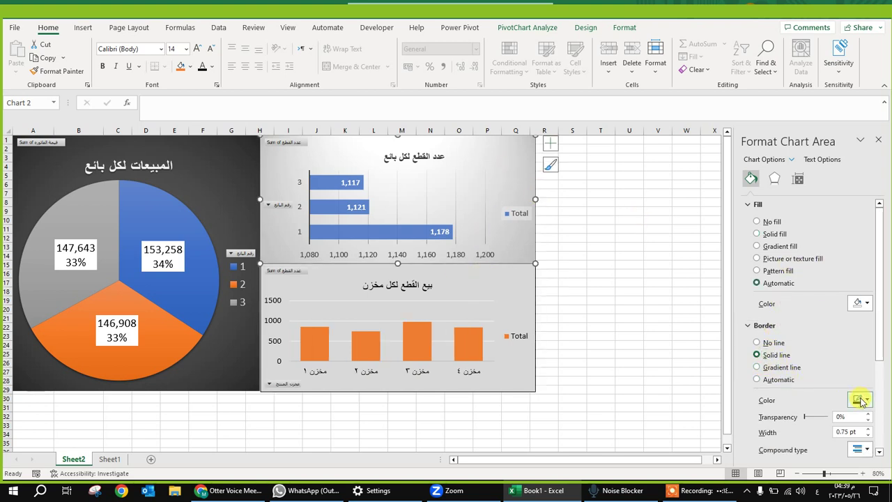
click(861, 399)
click(802, 298)
click(629, 202)
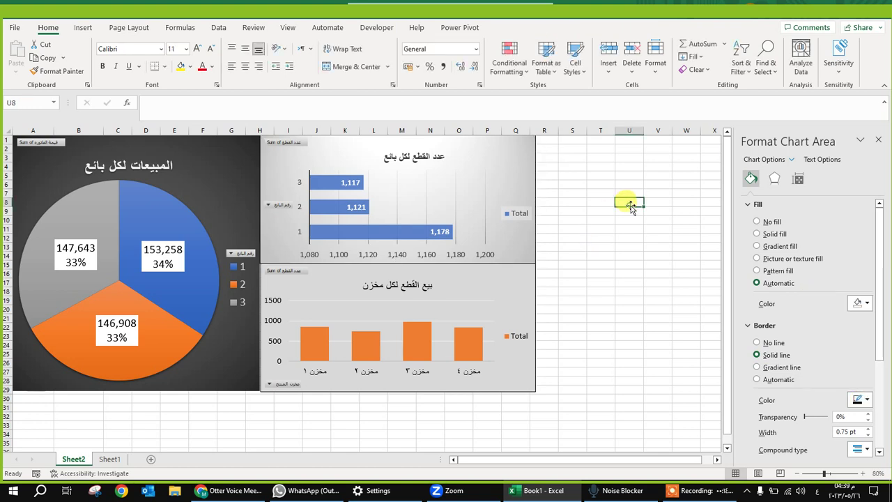
Nudge the warehouse column chart so it sits flush with the pie chart and directly under the bar chart
click(309, 274)
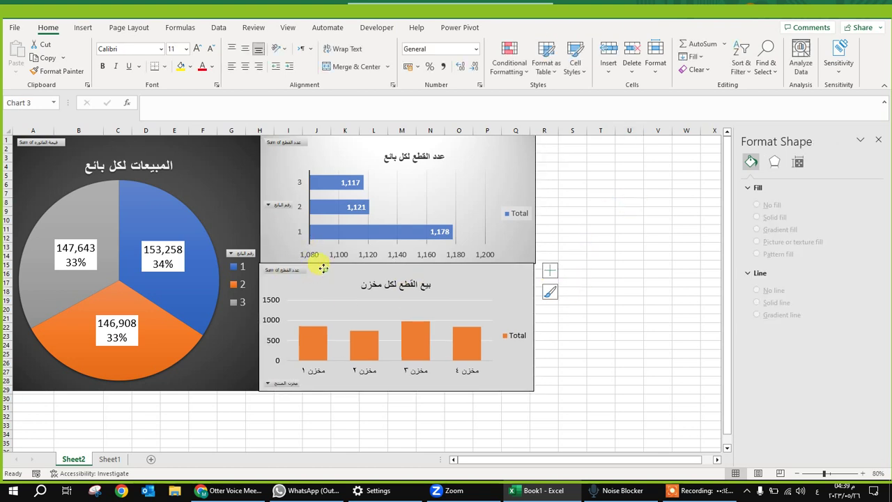
drag(309, 274, 324, 269)
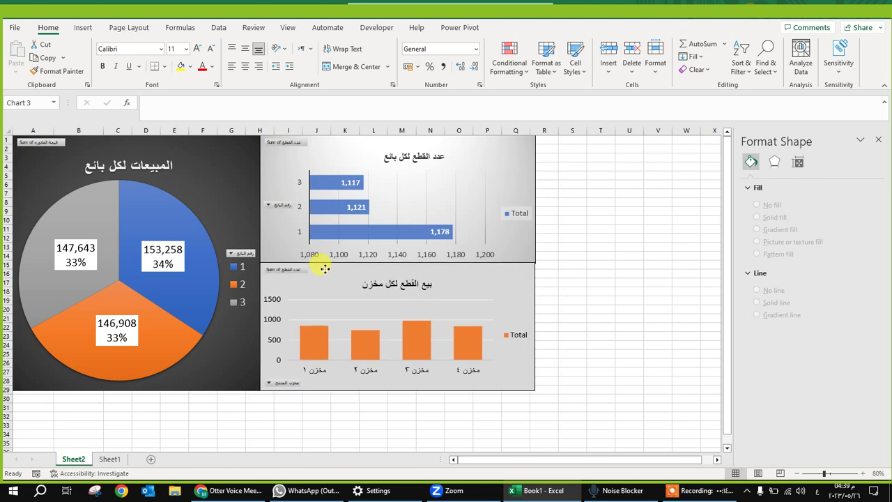
click(583, 239)
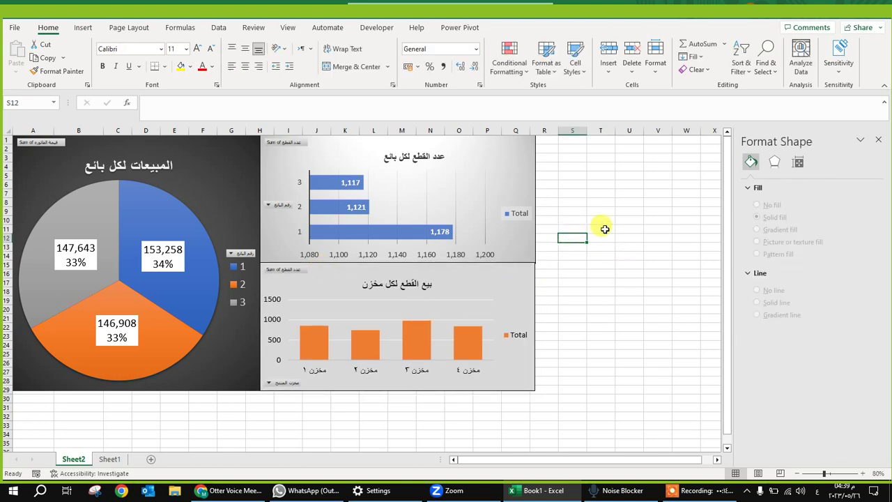
Set the Sheet2 zoom to 90% with all three charts in view
click(502, 324)
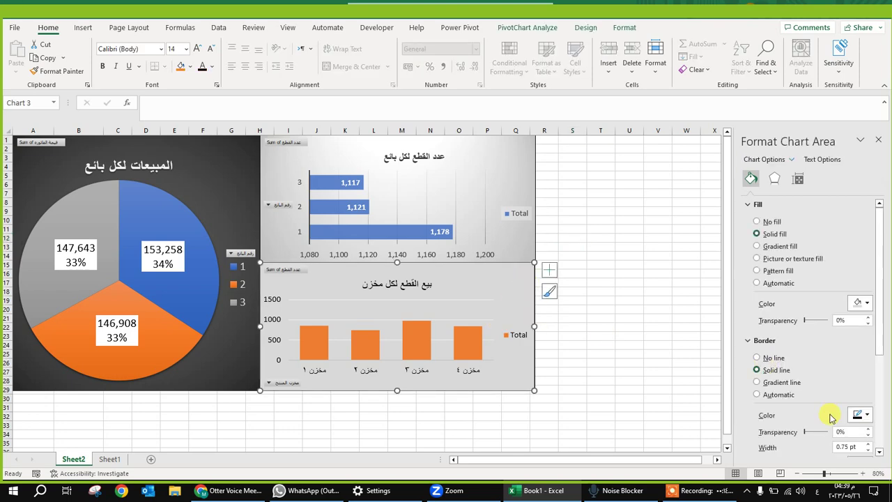
click(862, 473)
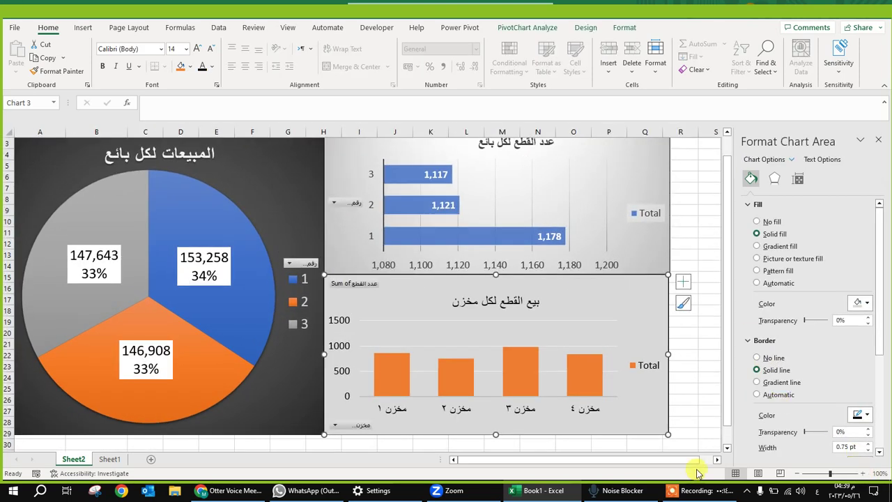
scroll(655, 460, right, 1)
scroll(549, 294, up, 1)
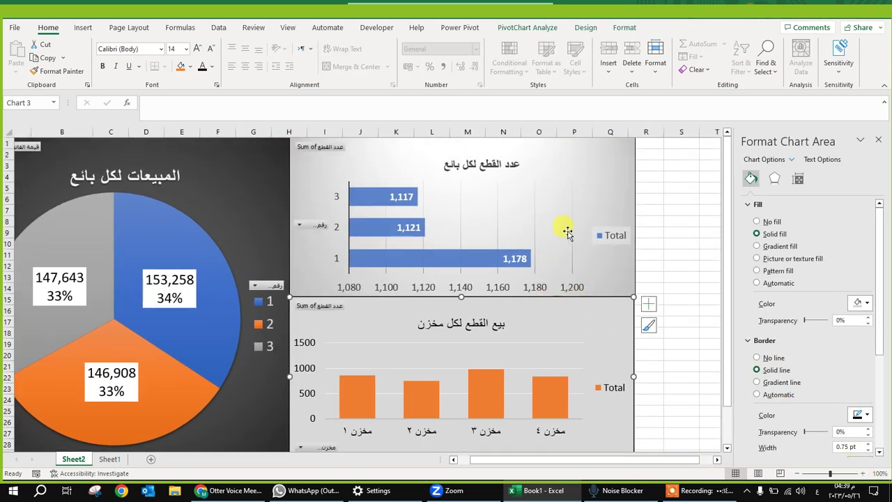
click(796, 473)
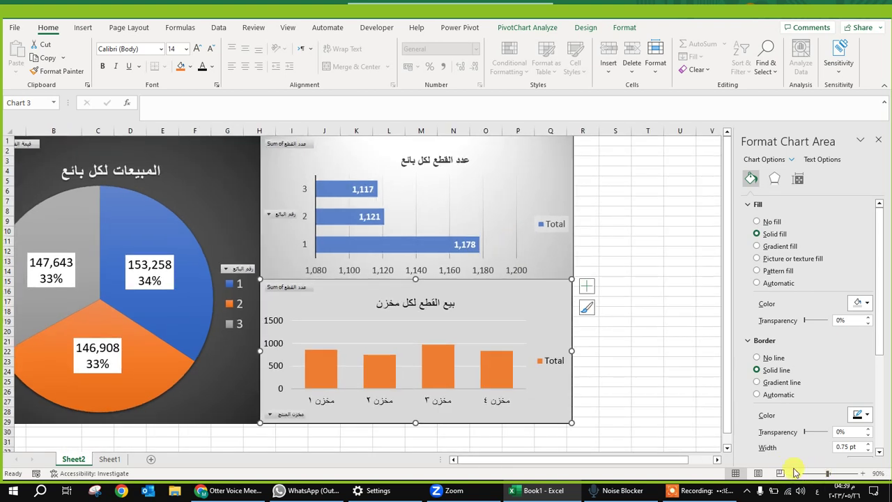
scroll(613, 459, left, 1)
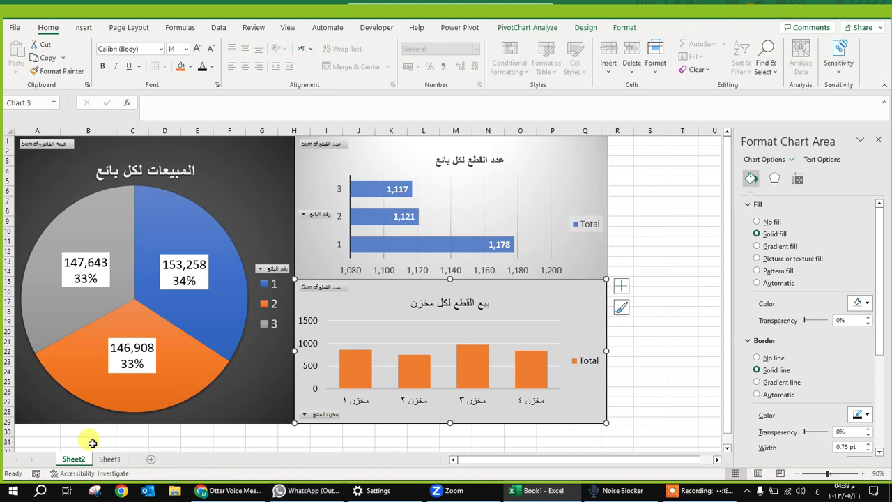
Look over the source sales data on Sheet1 and the three charts on Sheet2
click(114, 461)
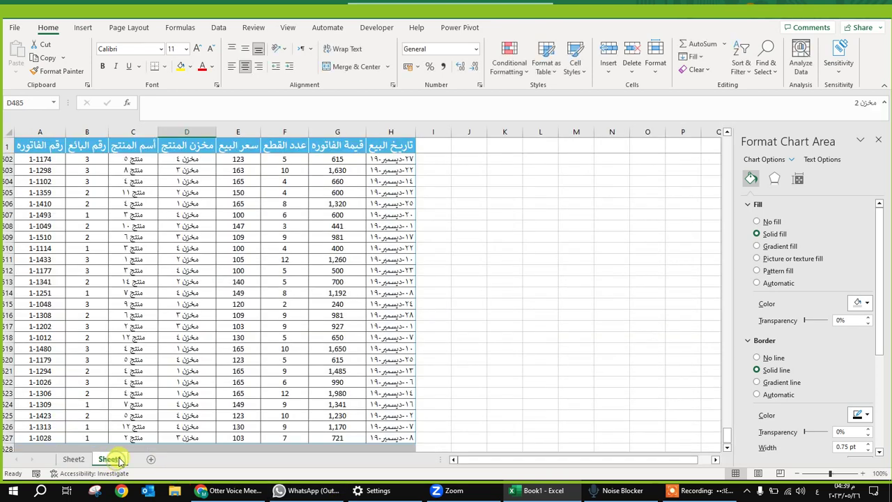
click(149, 303)
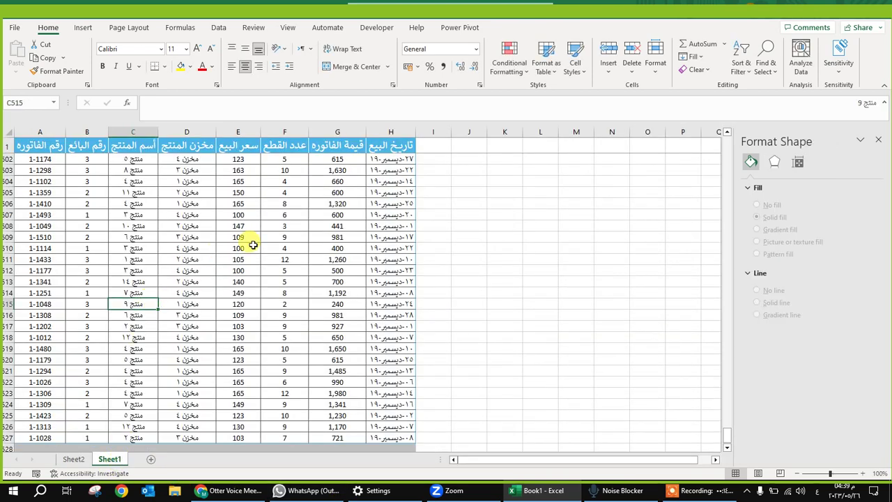
click(75, 459)
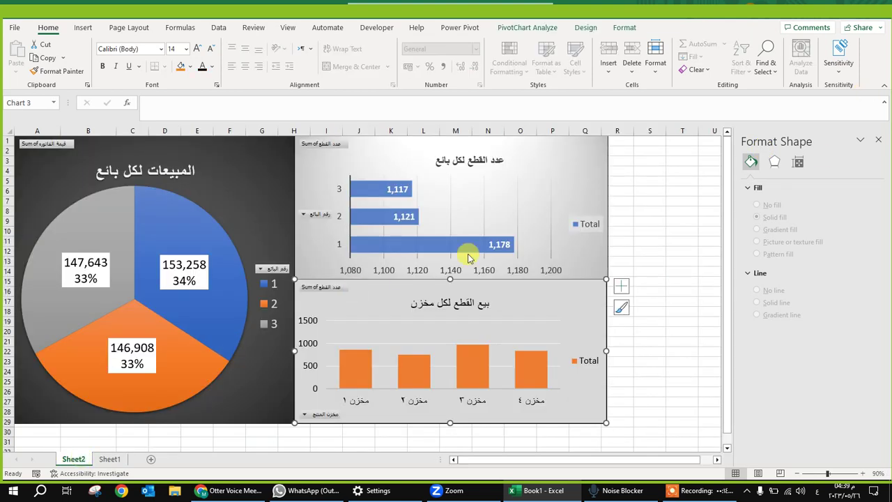
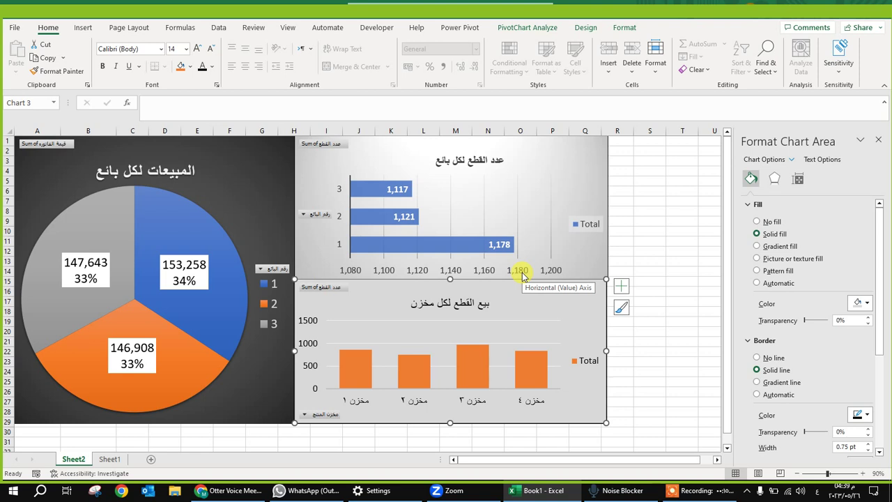
click(198, 189)
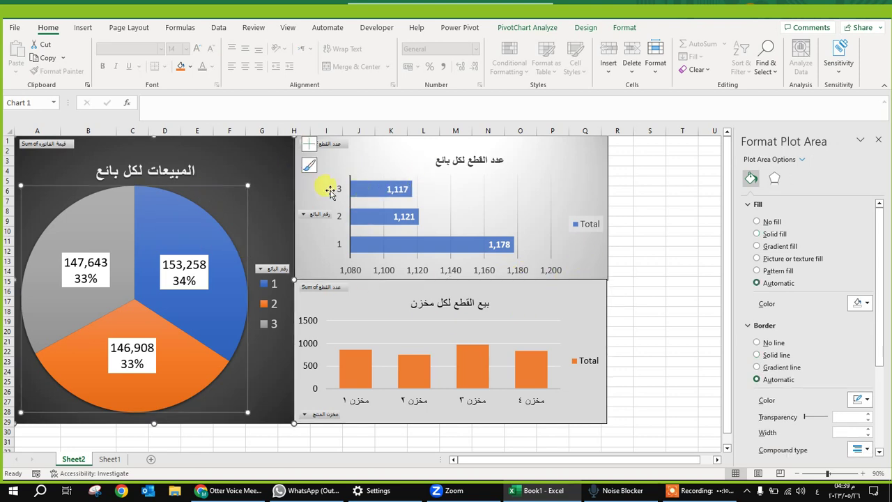
click(340, 171)
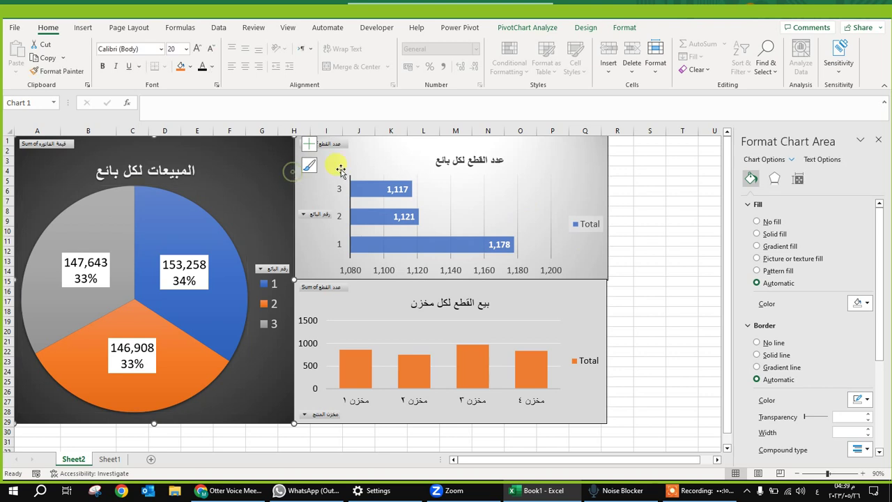
click(577, 289)
click(635, 219)
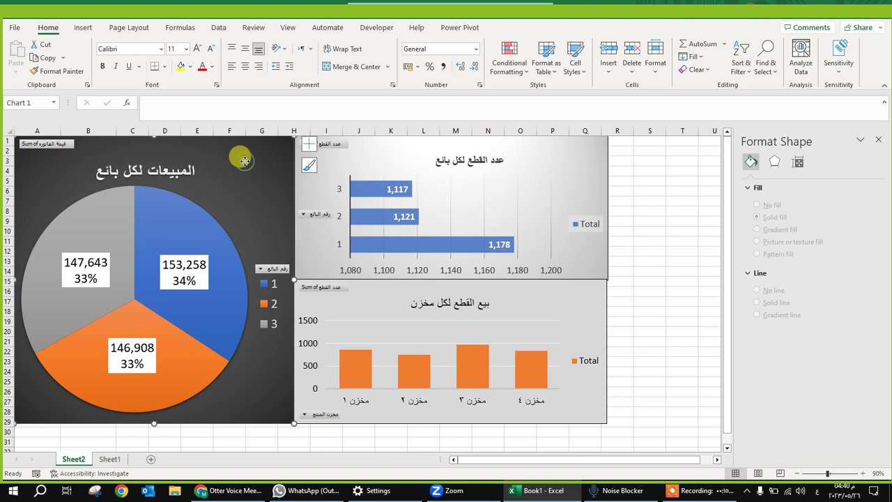
Shift the pie chart to uncover the PivotTables and insert رقم البائع and مخزن المنتج slicers from the second PivotTable
key(ctrl+z)
click(120, 162)
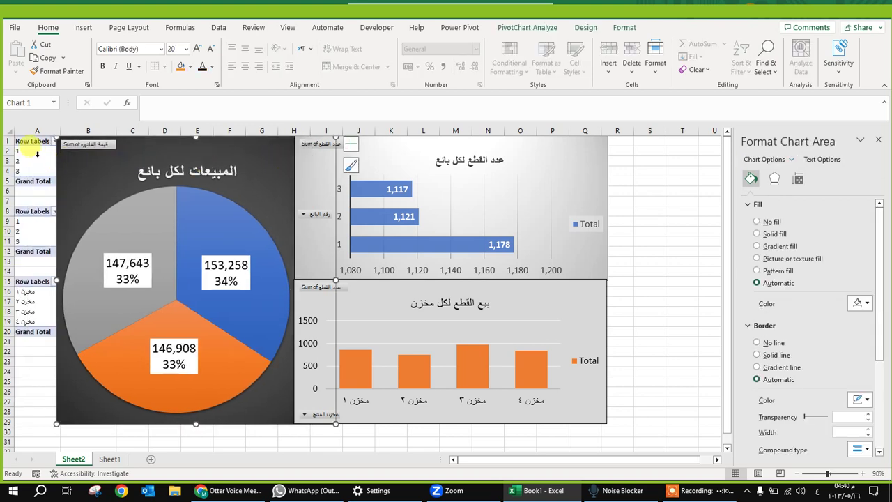
click(14, 230)
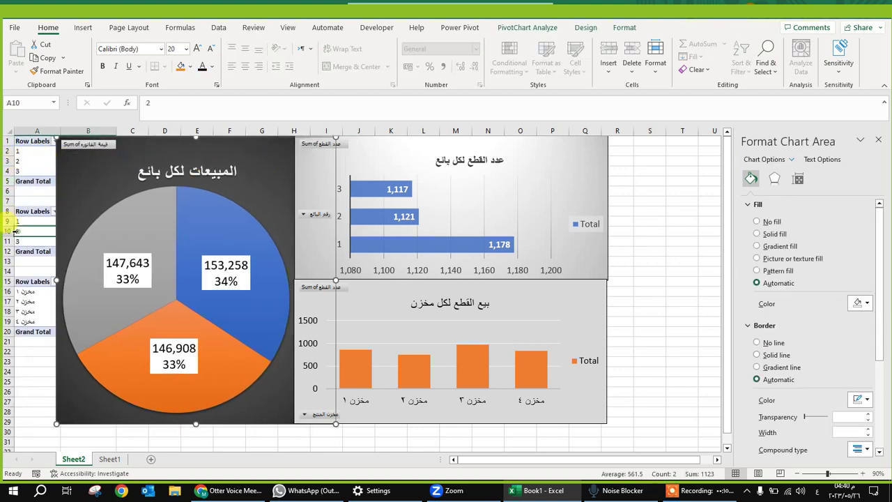
click(519, 28)
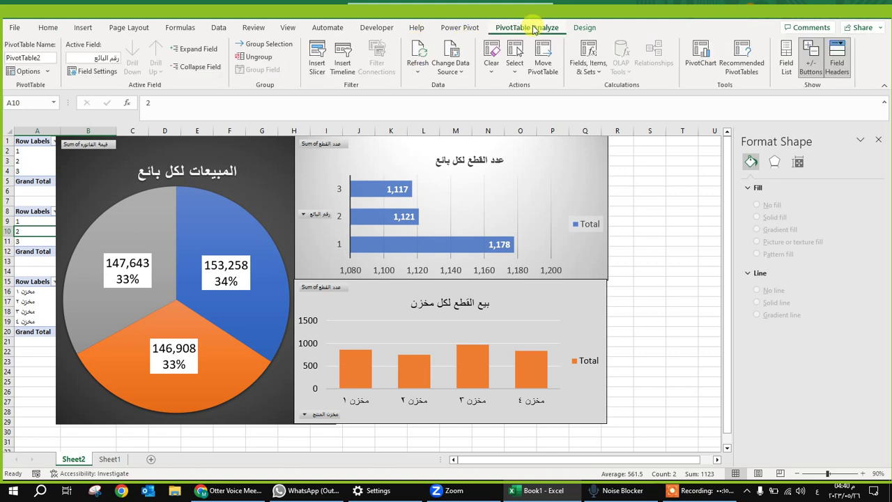
click(319, 59)
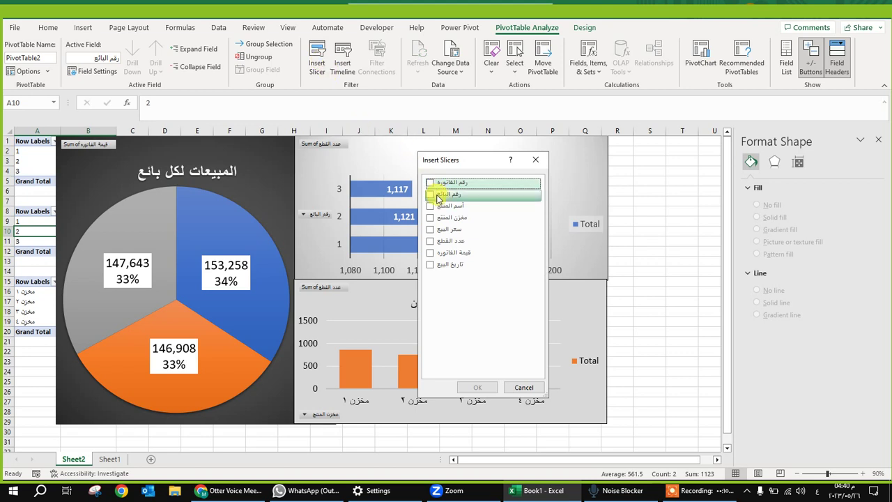
click(432, 197)
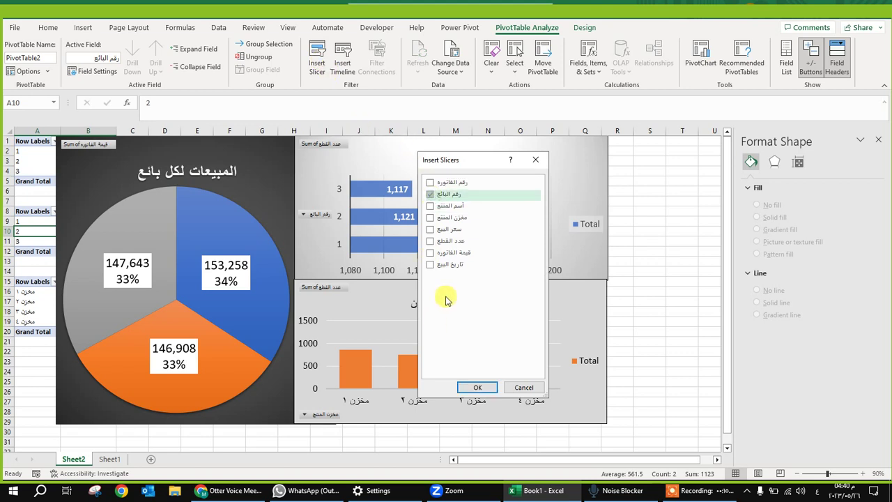
click(431, 219)
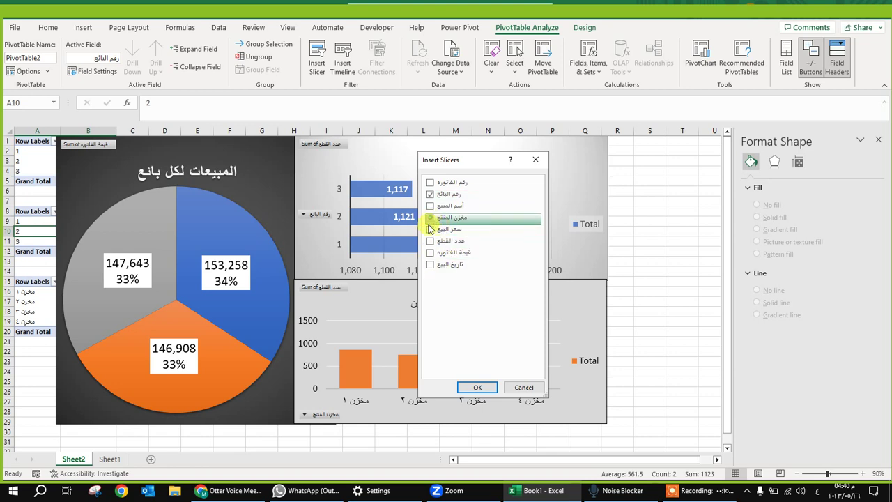
click(477, 387)
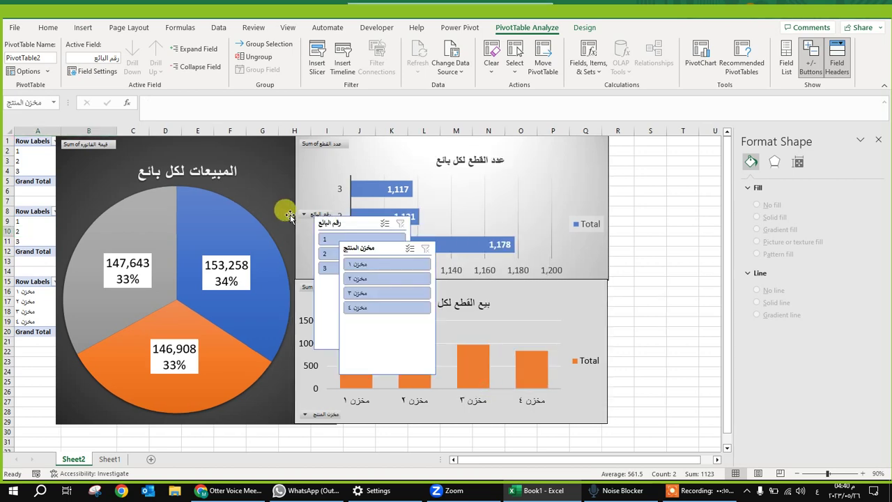
Return the pie chart over the PivotTables and stack the seller slicer above the warehouse slicer beside the bar and column charts
drag(267, 152, 228, 155)
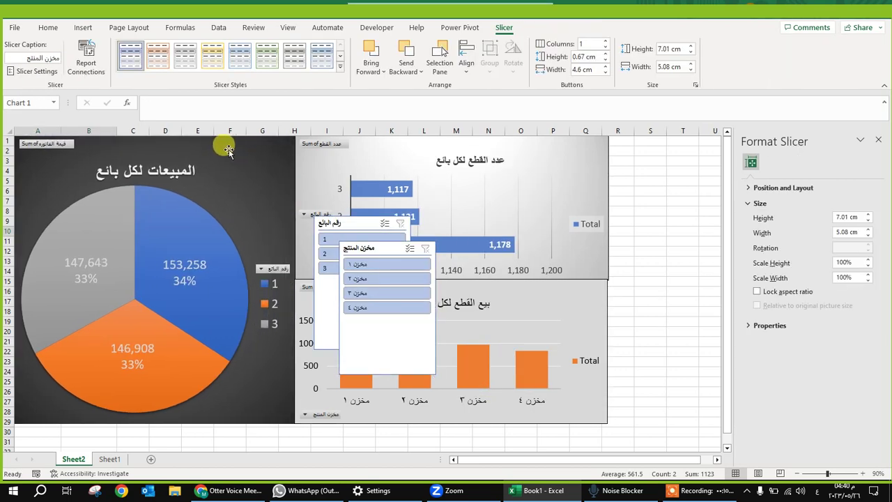
click(355, 224)
drag(493, 198, 656, 143)
drag(374, 257, 639, 221)
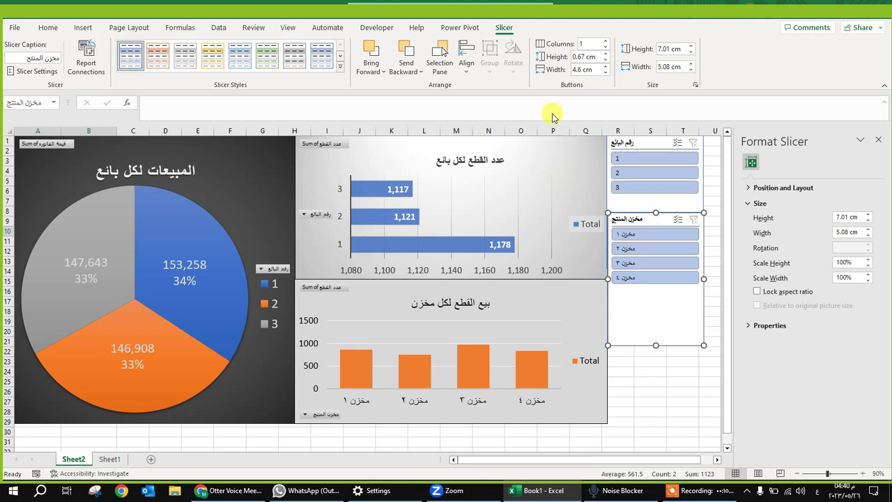
click(676, 386)
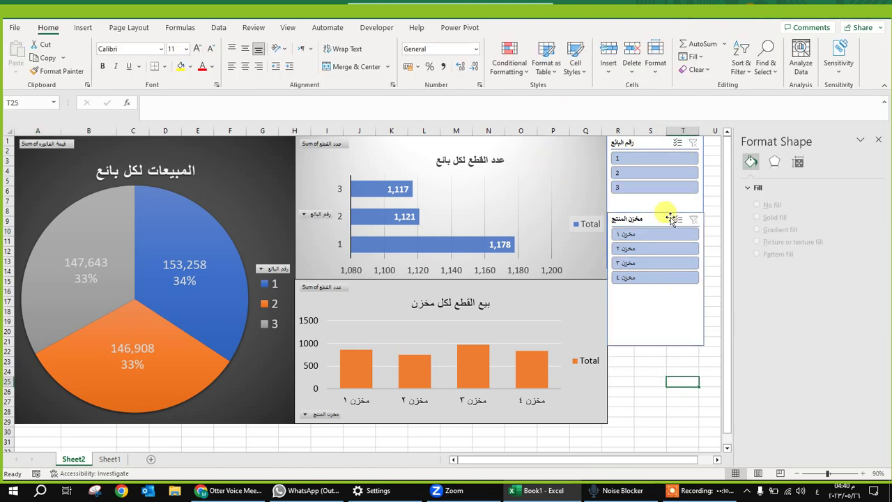
click(653, 201)
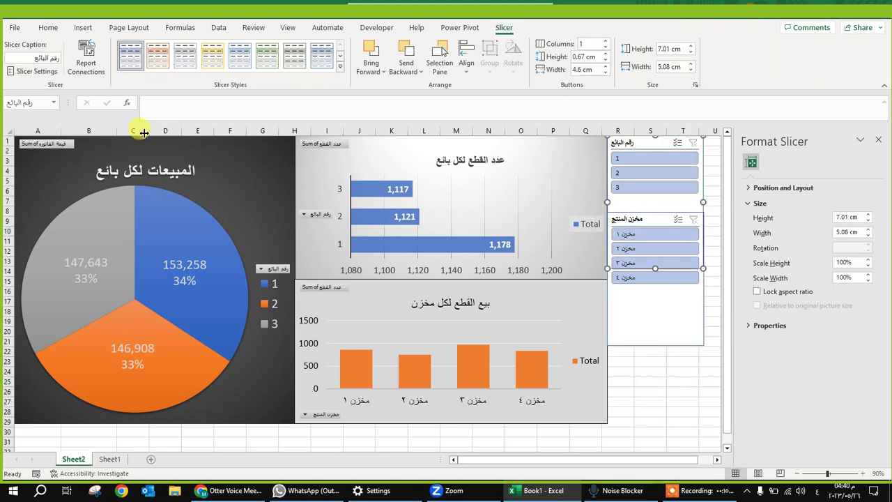
click(85, 62)
click(560, 321)
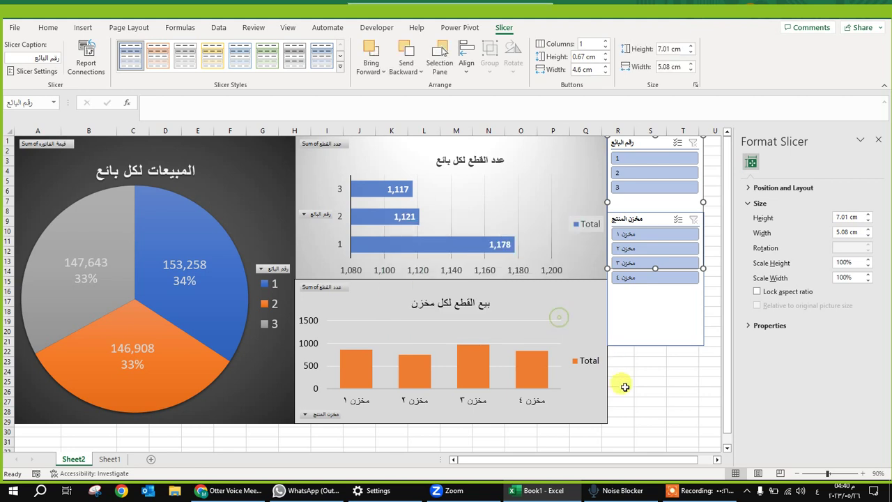
click(639, 390)
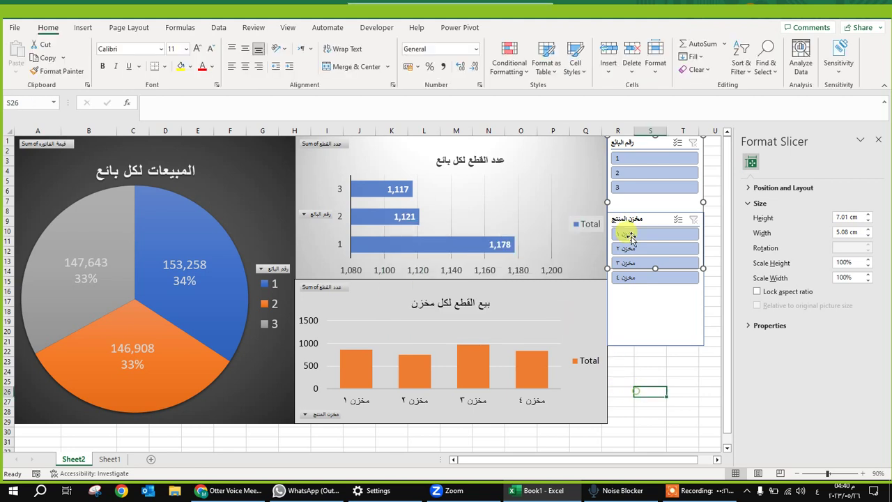
Test the رقم البائع slicer by filtering to seller 1, and clear its filter
click(643, 162)
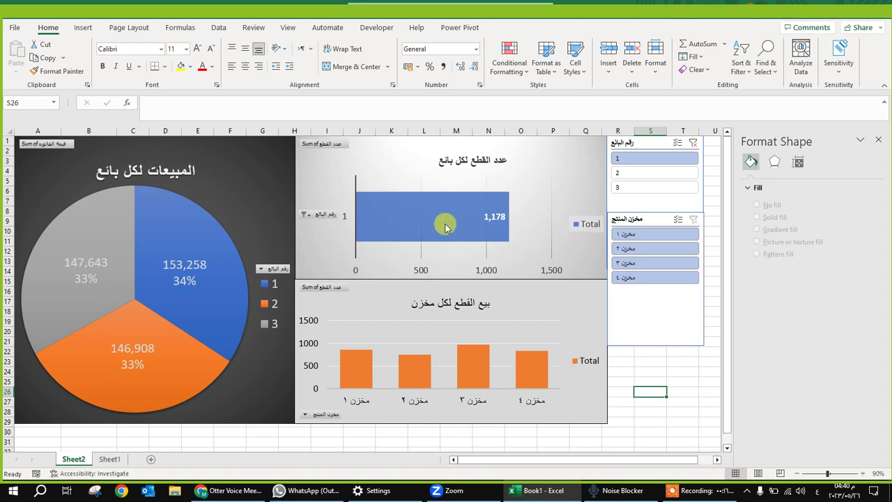
click(694, 144)
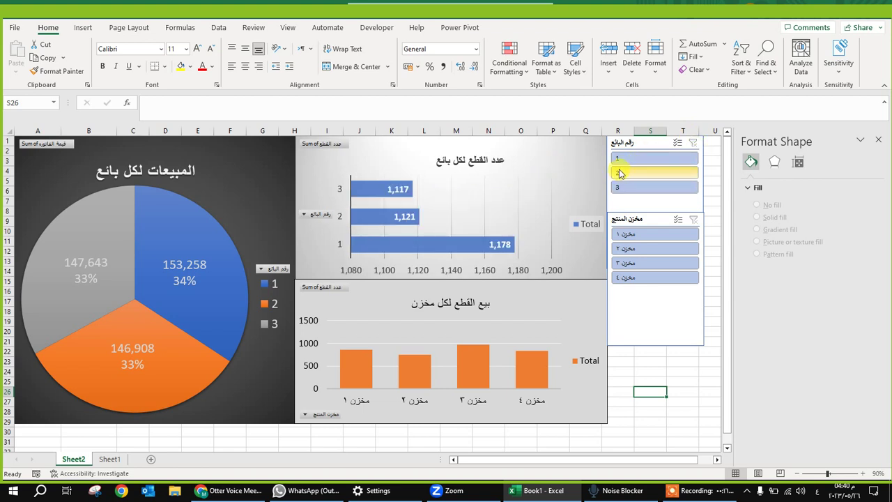
Connect the رقم البائع slicer to PivotTable1 and PivotTable3 in addition to PivotTable2
click(623, 144)
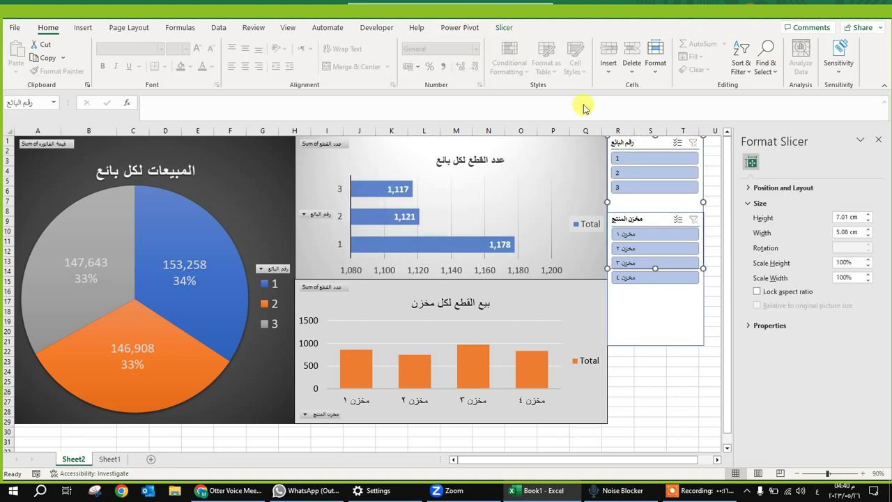
click(504, 28)
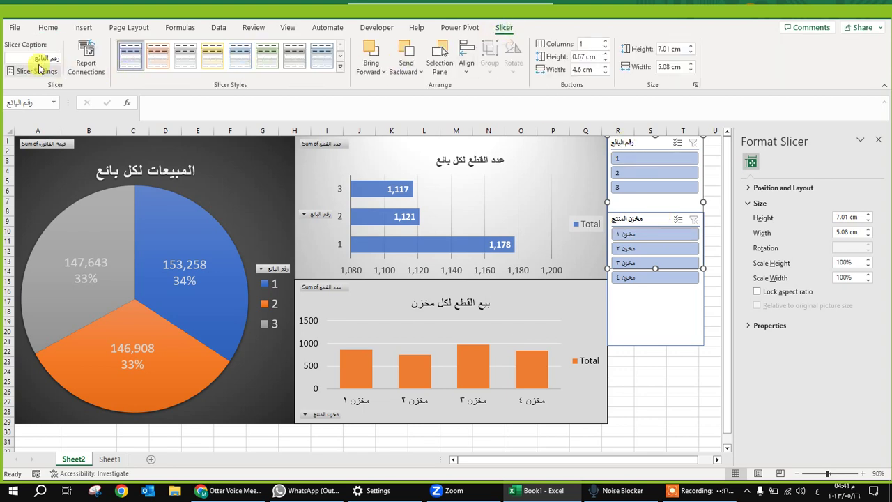
click(96, 64)
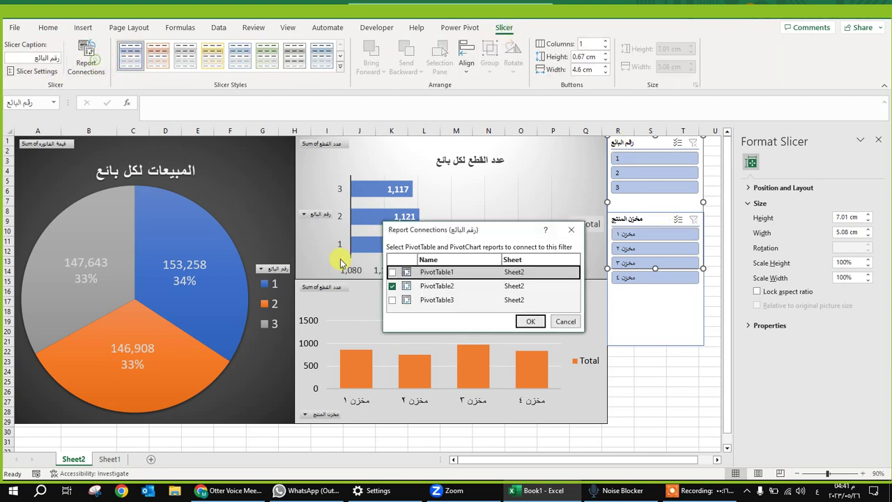
click(394, 273)
click(391, 299)
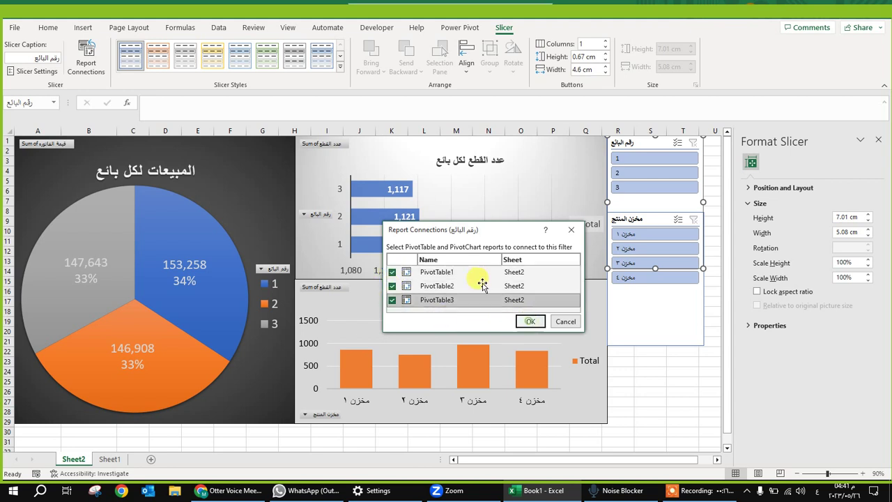
key(Return)
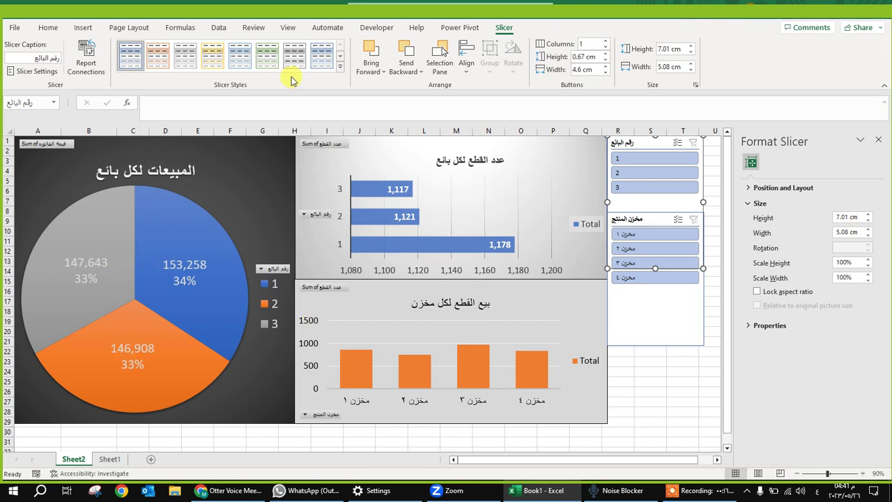
Connect the مخزن المنتج slicer to PivotTable1 and PivotTable3 as well as PivotTable2
click(657, 297)
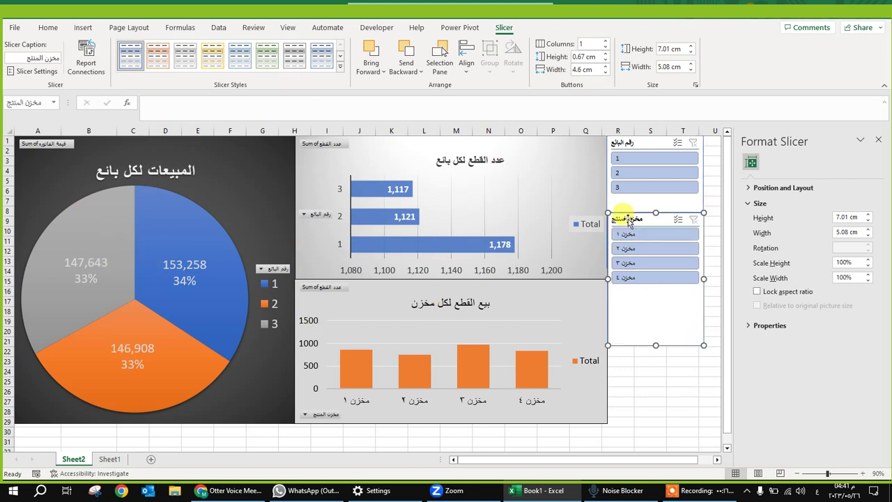
click(86, 62)
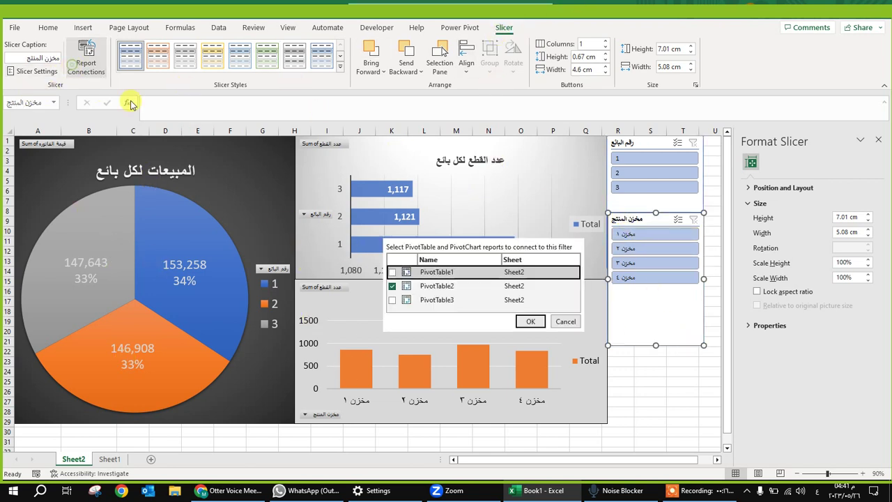
click(392, 272)
click(392, 299)
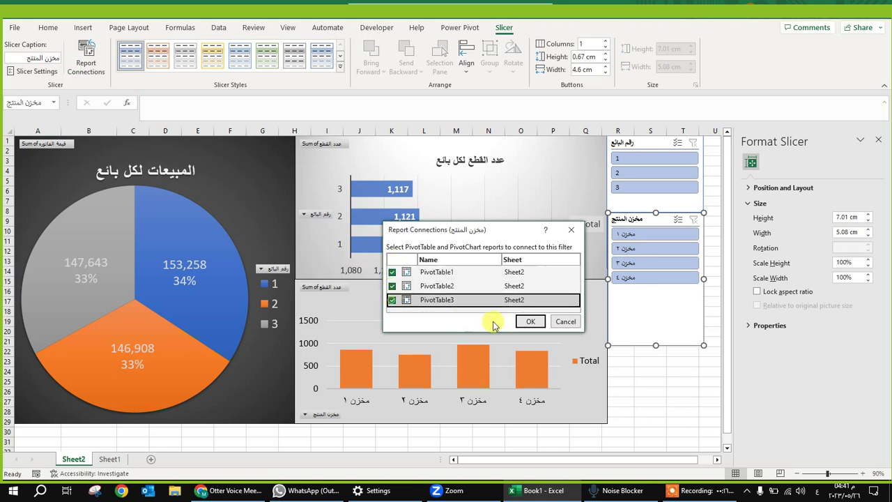
click(530, 322)
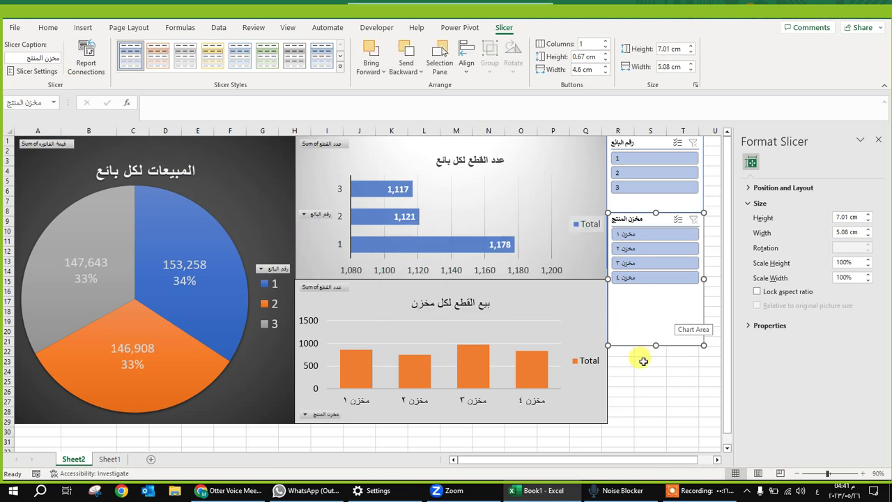
click(675, 410)
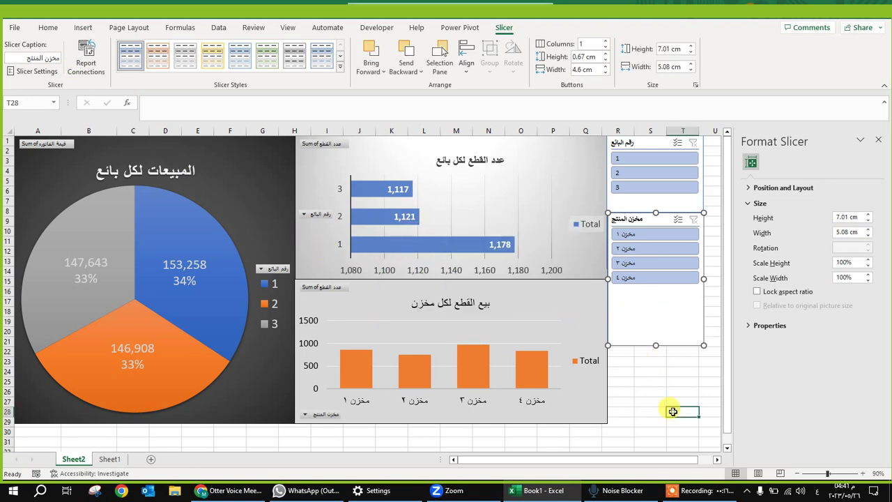
Filter all three charts to seller 1 with the رقم البائع slicer, and clear the filter
click(644, 164)
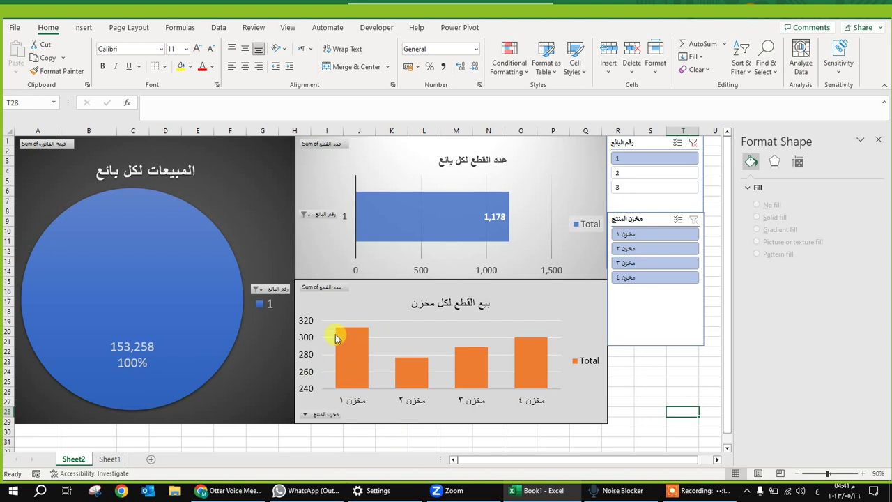
click(696, 145)
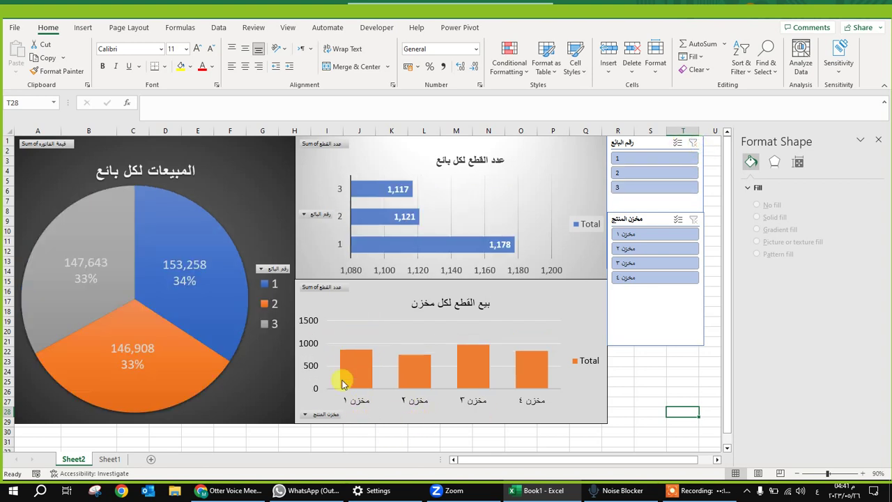
mouse_move(350, 365)
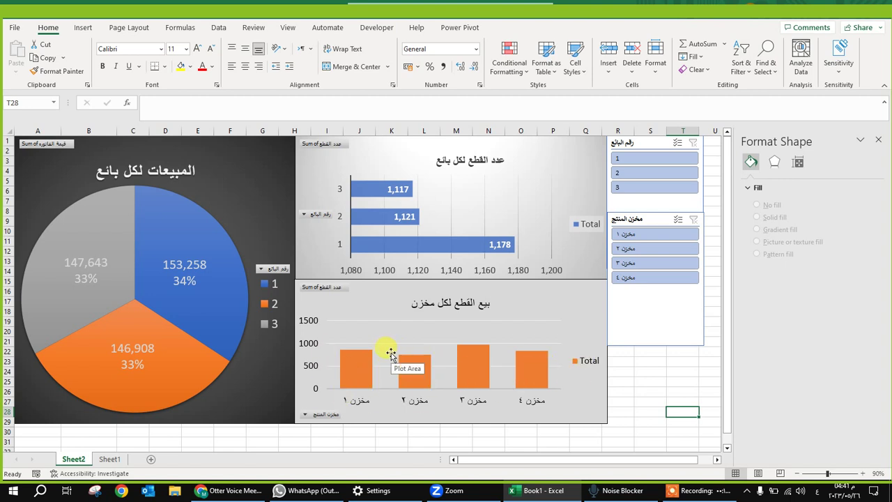
Add Inside End data labels to the بيع القطع لكل مخزن column chart
click(592, 300)
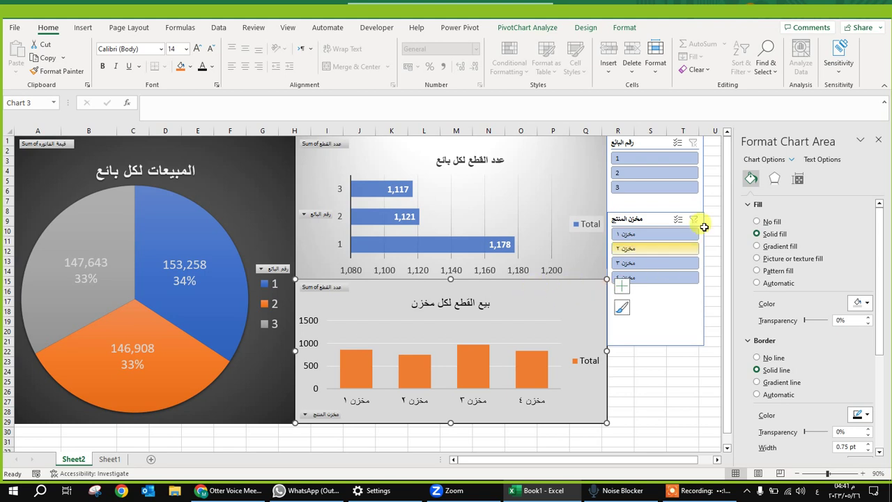
click(623, 27)
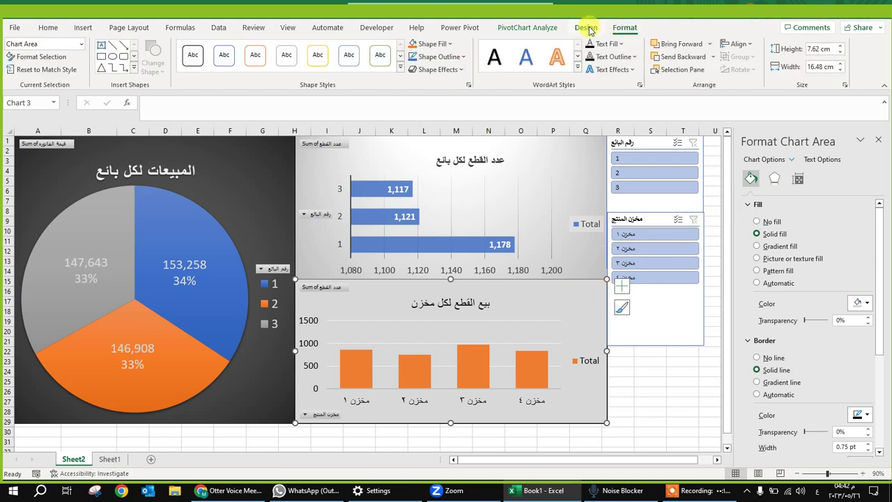
click(586, 28)
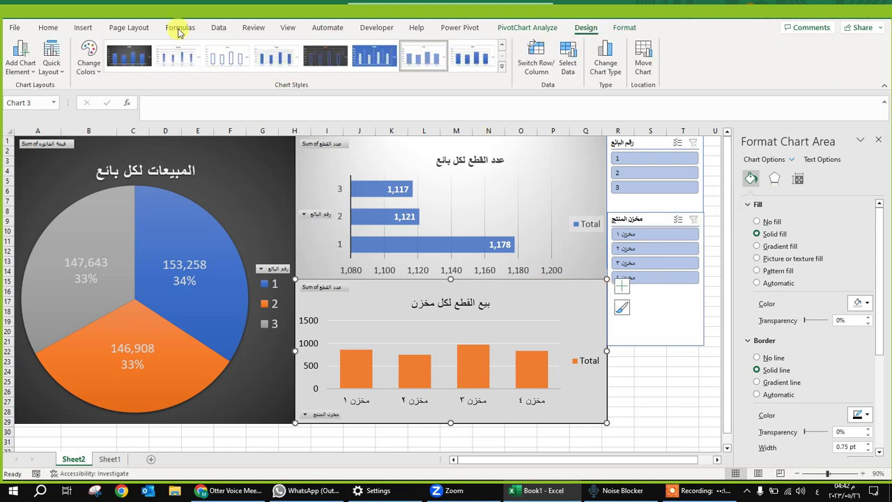
click(20, 66)
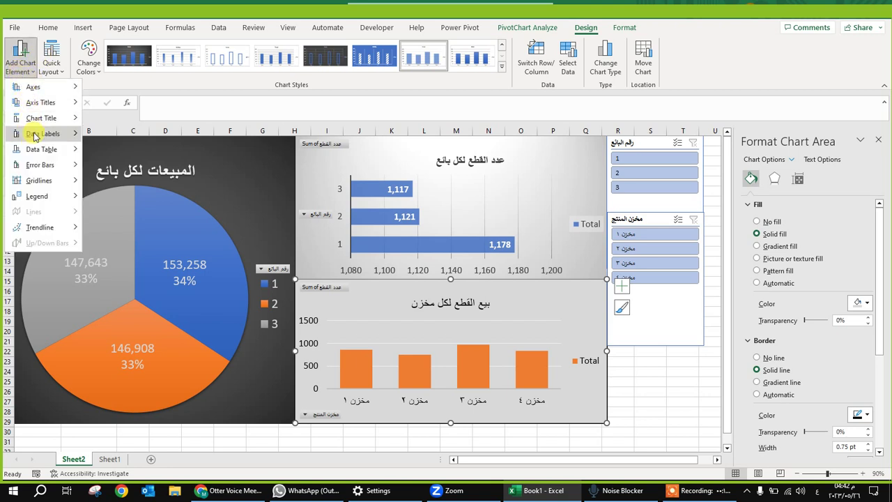
mouse_move(43, 138)
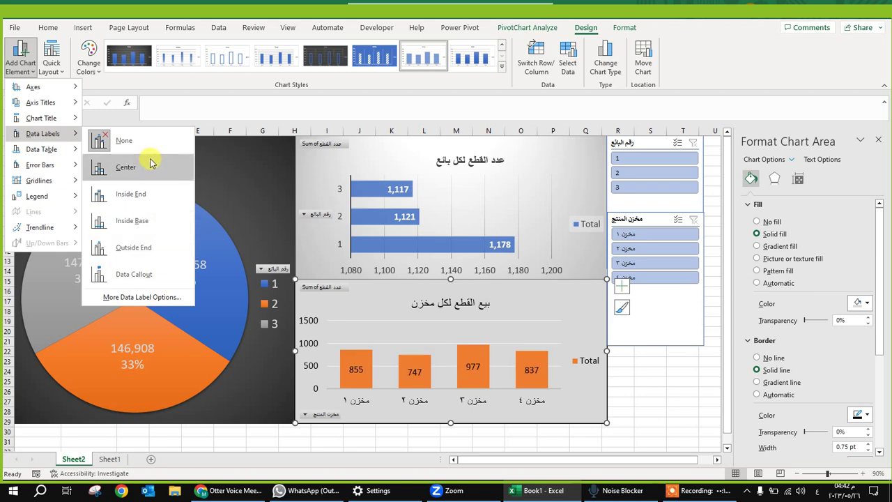
click(154, 202)
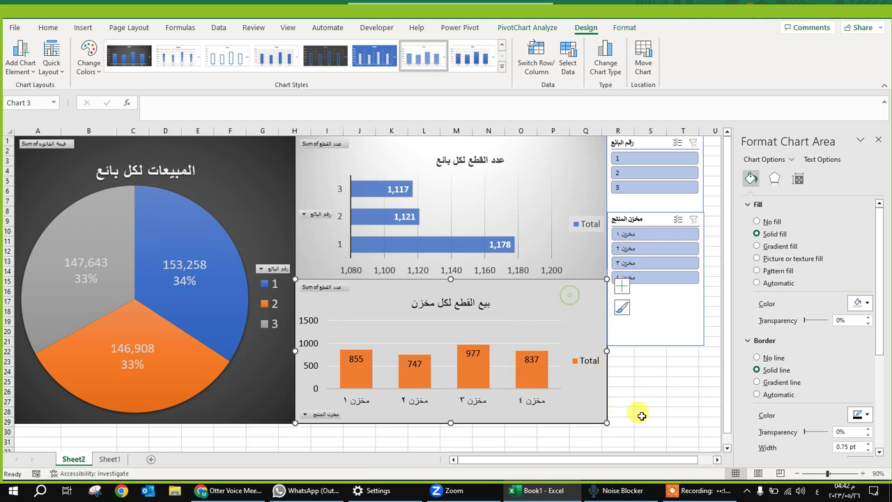
click(535, 378)
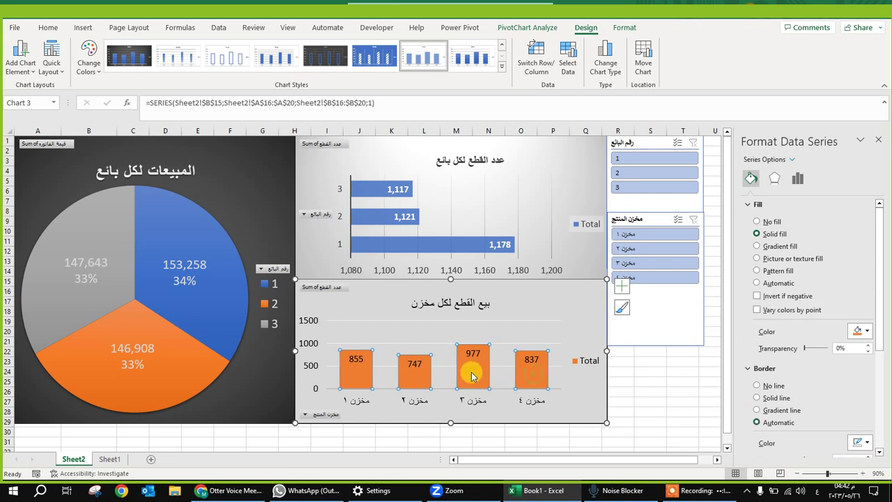
click(669, 411)
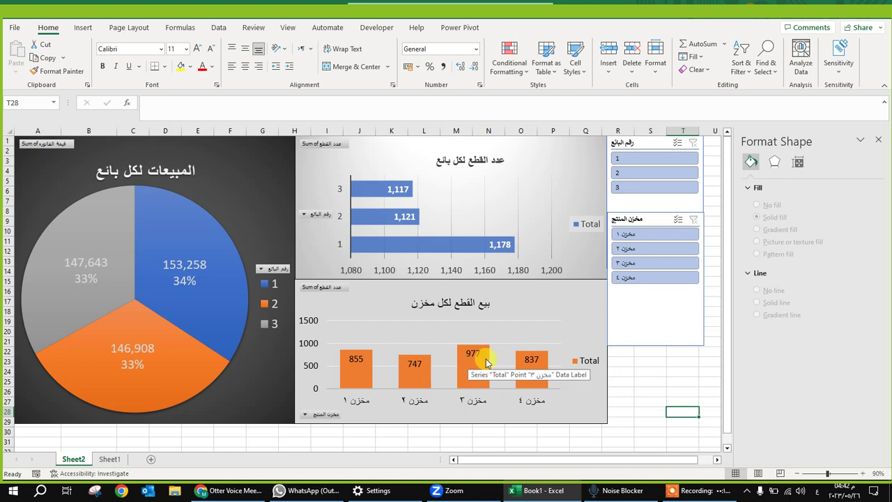
Test both slicers by filtering the charts to seller 1 and to مخزن ١, clearing each filter
click(640, 163)
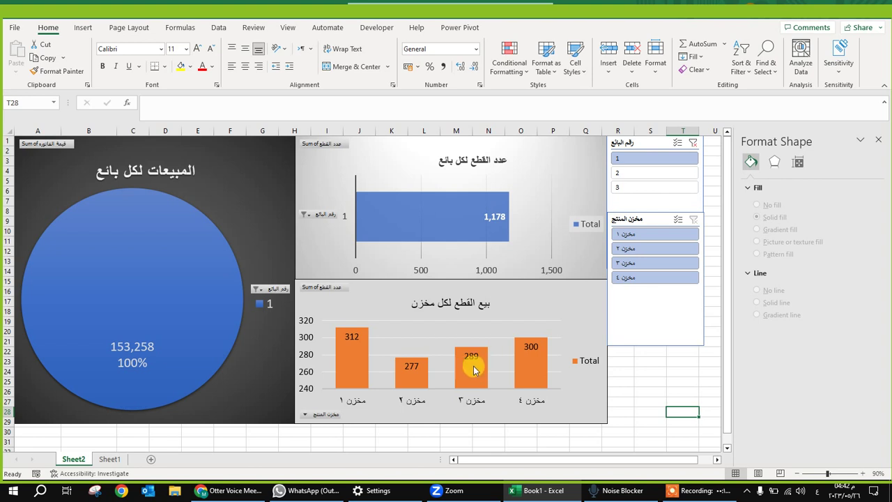
mouse_move(472, 370)
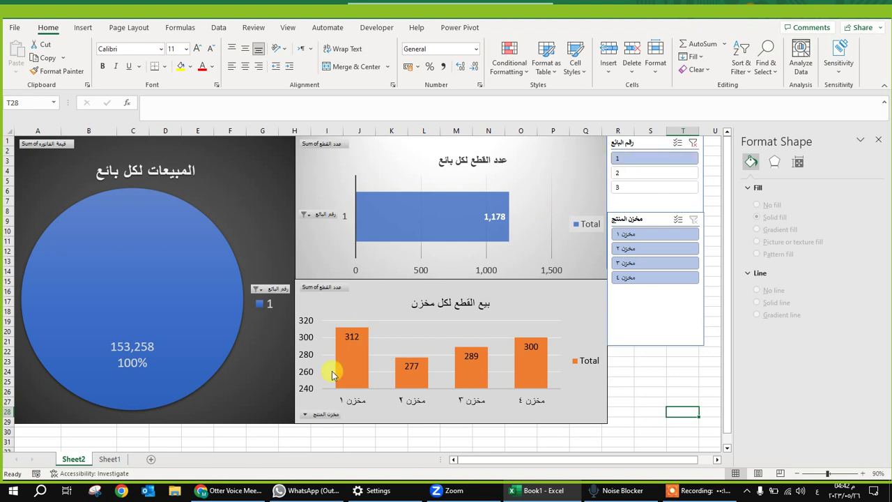
mouse_move(539, 358)
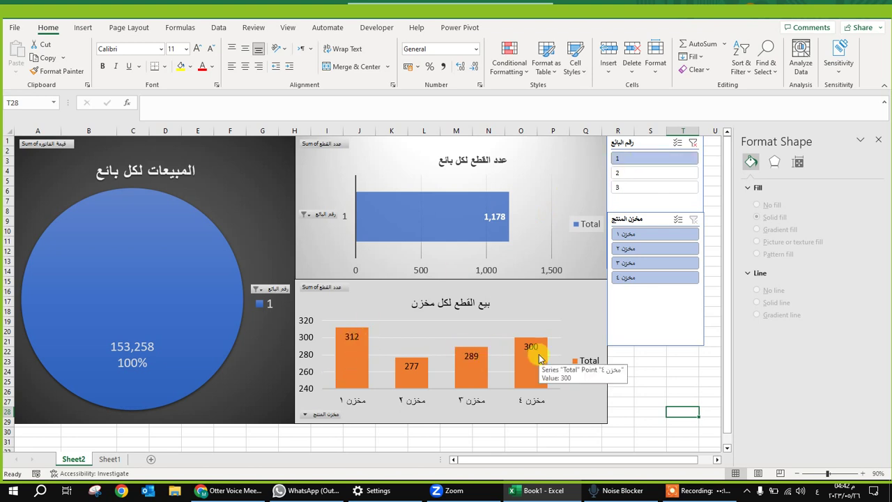
click(694, 145)
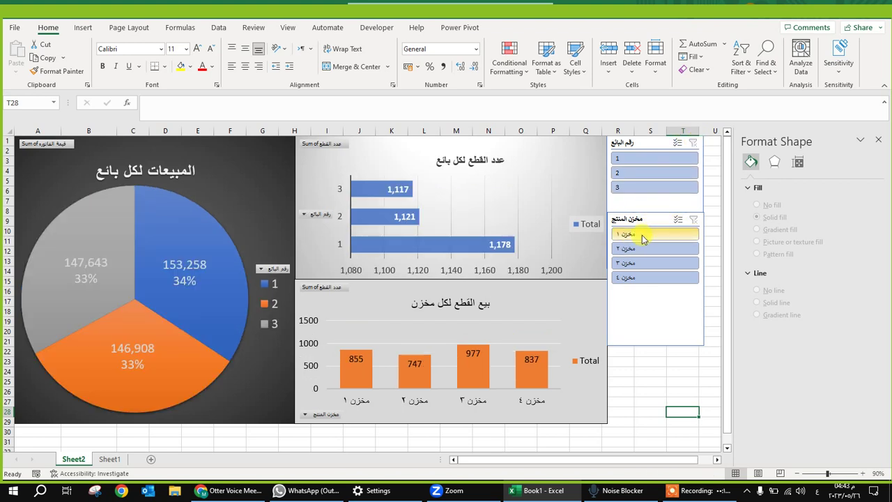
click(642, 237)
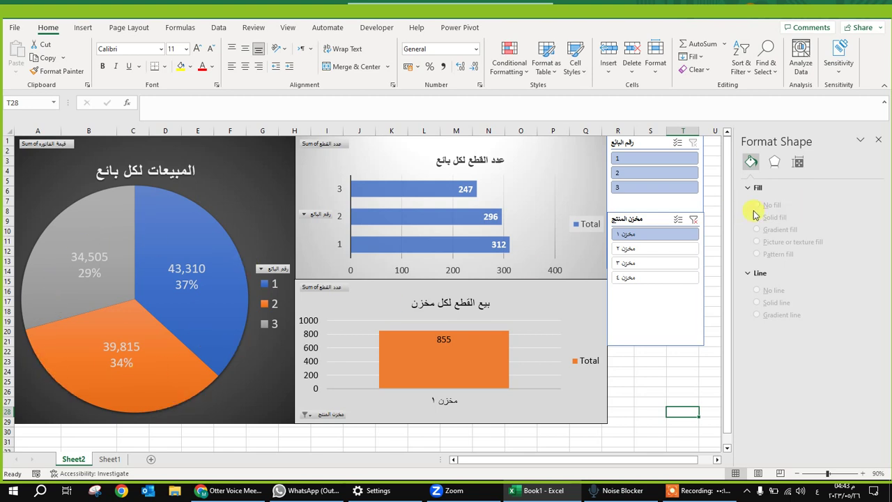
click(694, 220)
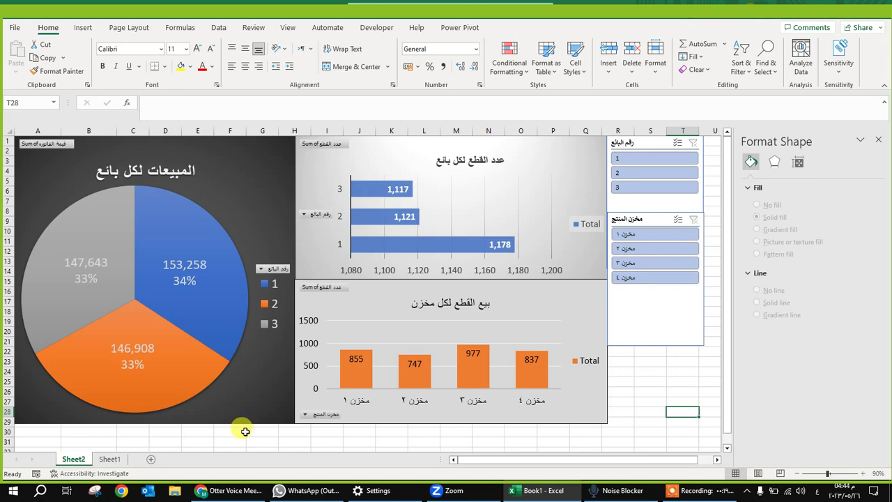
Check the source data on Sheet1, return to the Sheet2 dashboard, and dismiss the Zoom upgrade pop-up
click(112, 458)
click(236, 238)
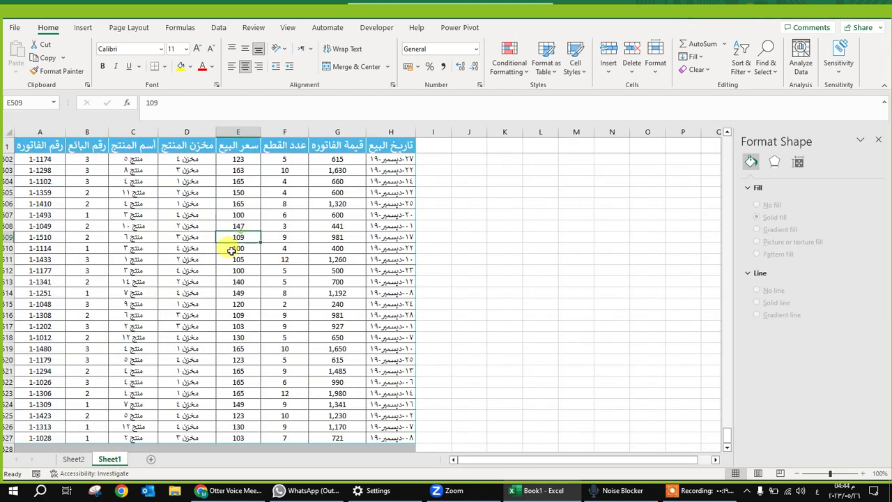
click(78, 461)
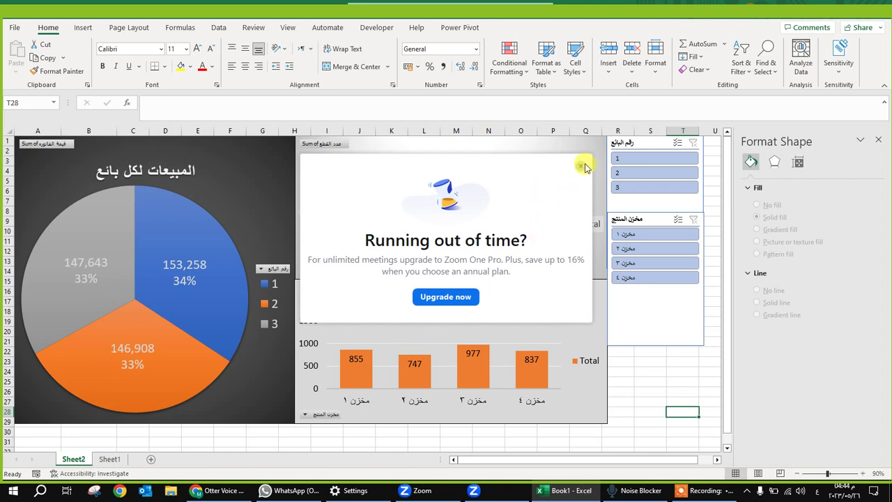
click(579, 167)
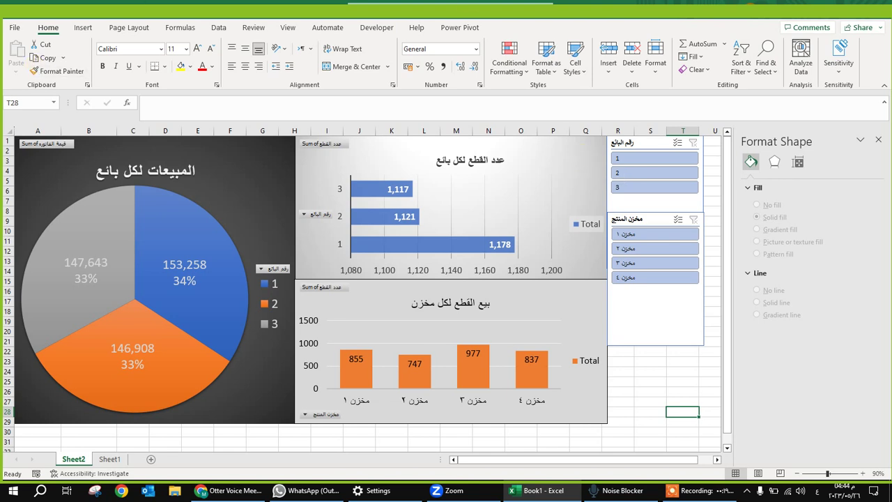
Try black data labels on the المبيعات لكل بائع pie chart and test them by applying and clearing the seller 1 filter
click(269, 213)
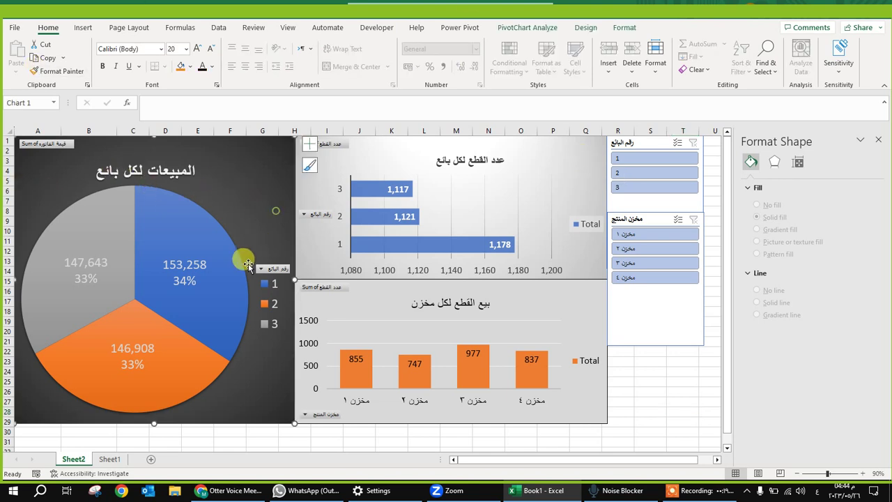
click(185, 265)
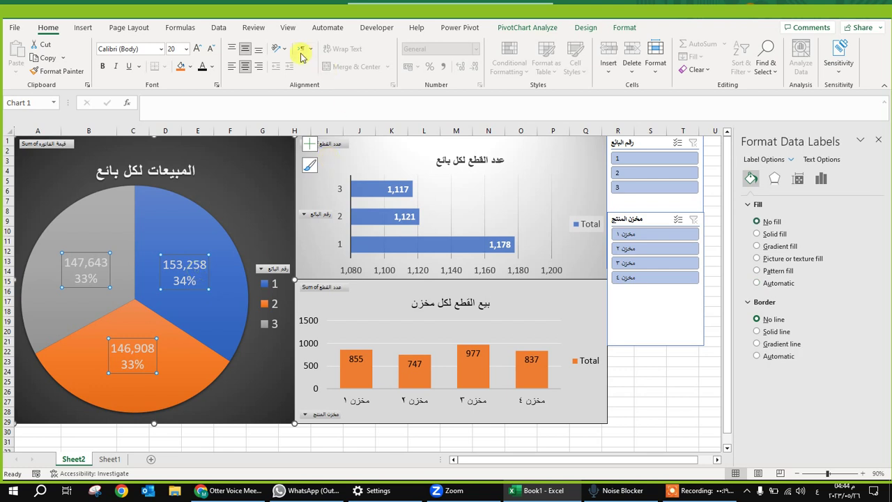
click(202, 67)
click(269, 193)
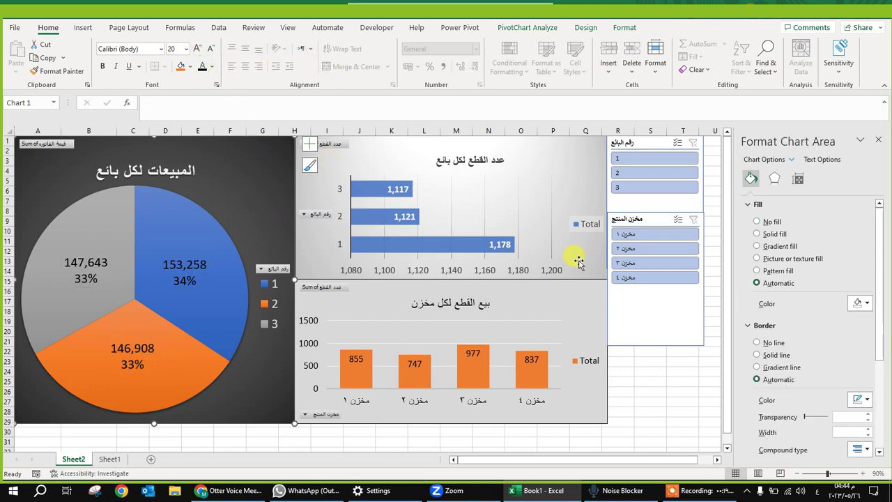
click(673, 159)
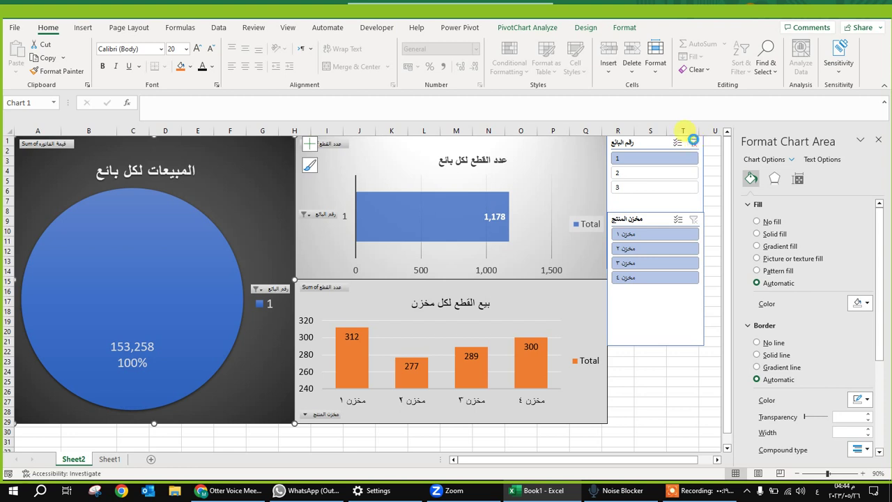
click(693, 140)
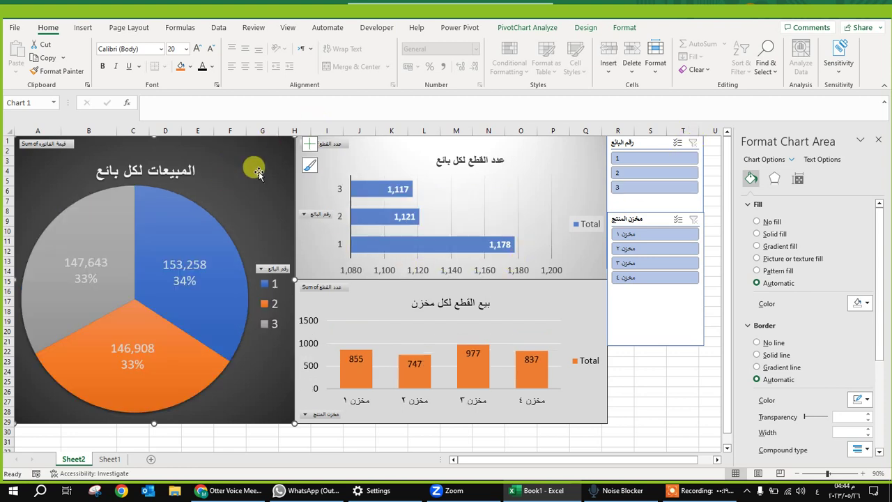
Set all text in the المبيعات لكل بائع pie chart to black, and test it by applying and clearing the seller 1 filter
click(201, 69)
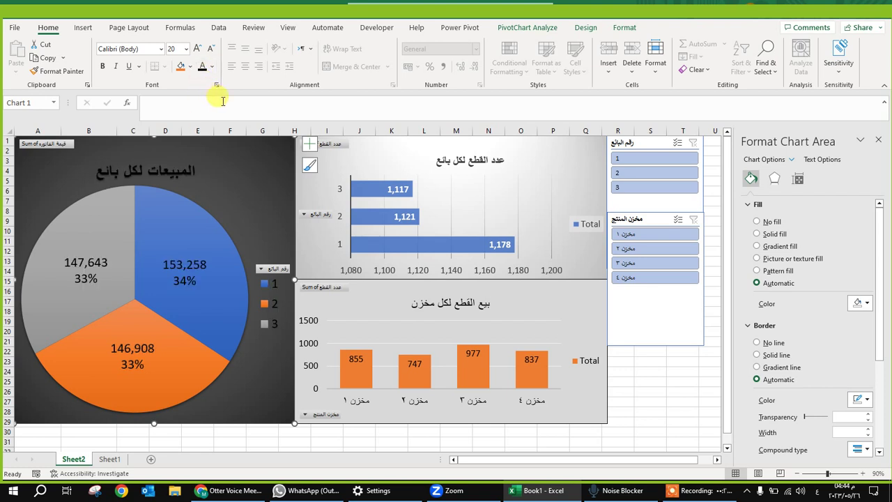
click(672, 158)
click(694, 144)
Set the pie chart's title font colour to white
click(172, 174)
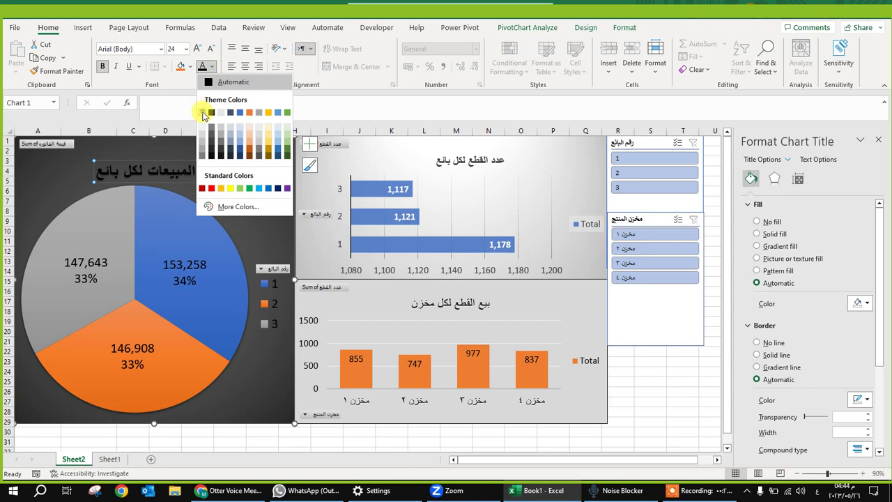
click(202, 113)
click(229, 194)
click(283, 176)
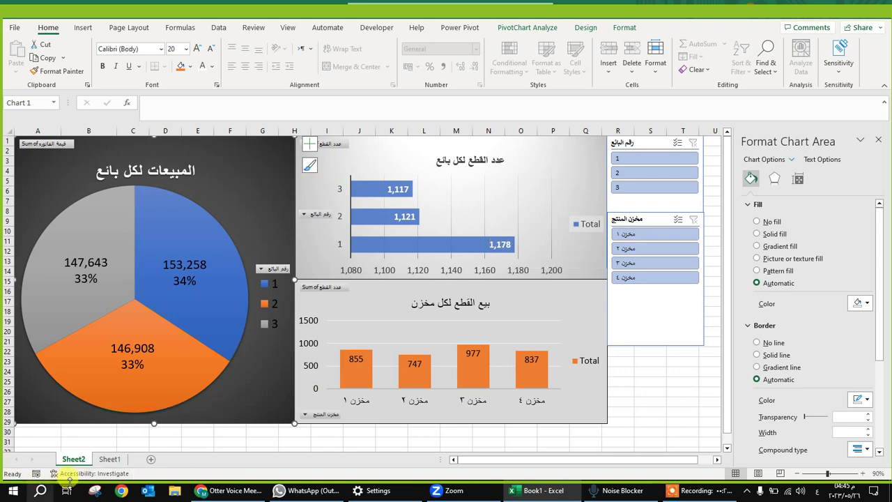
Create a new blank workbook
click(12, 491)
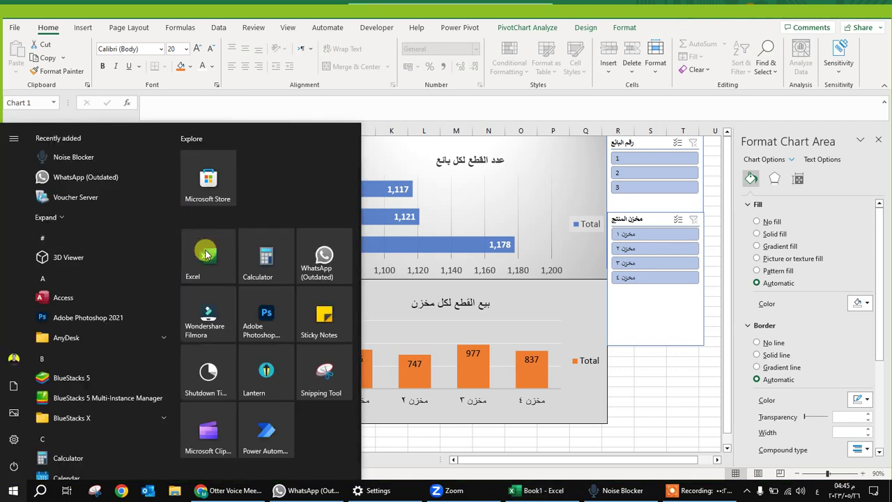
click(407, 222)
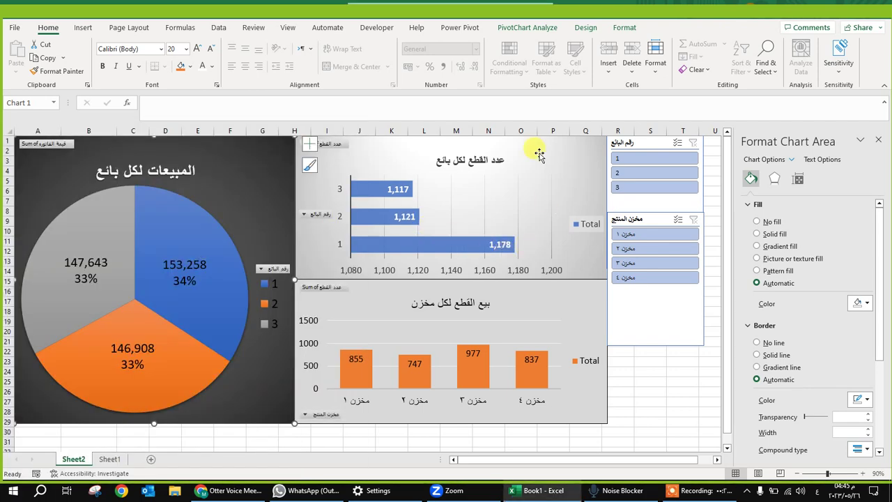
click(560, 167)
key(ctrl+n)
click(428, 166)
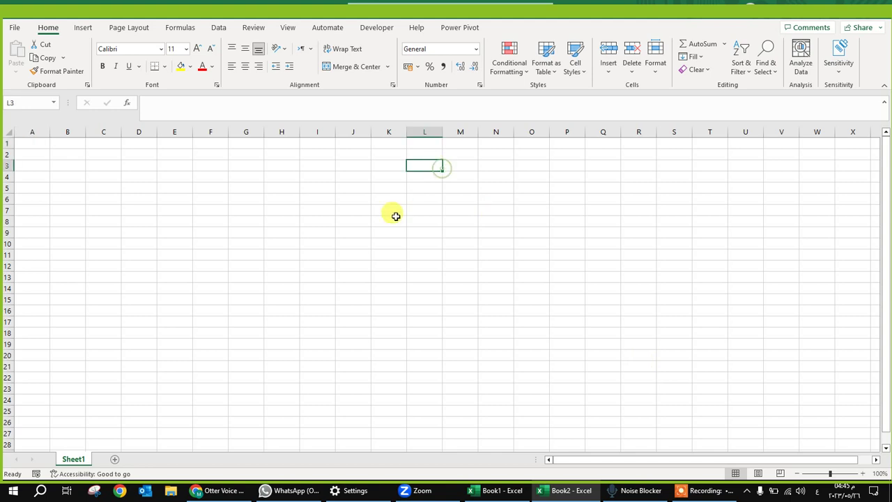
Enter two sample first names in cells J3 and J4
key(Left)
key(Left)
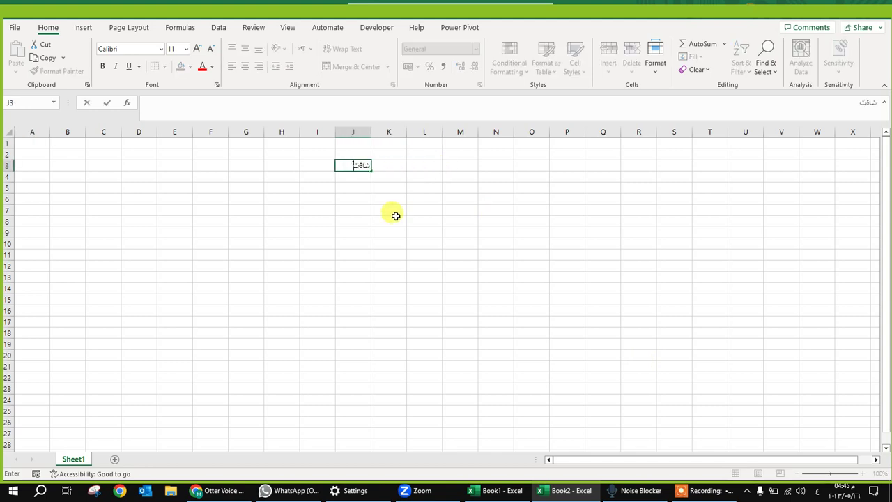
text(ahmed)
key(Return)
text(mina)
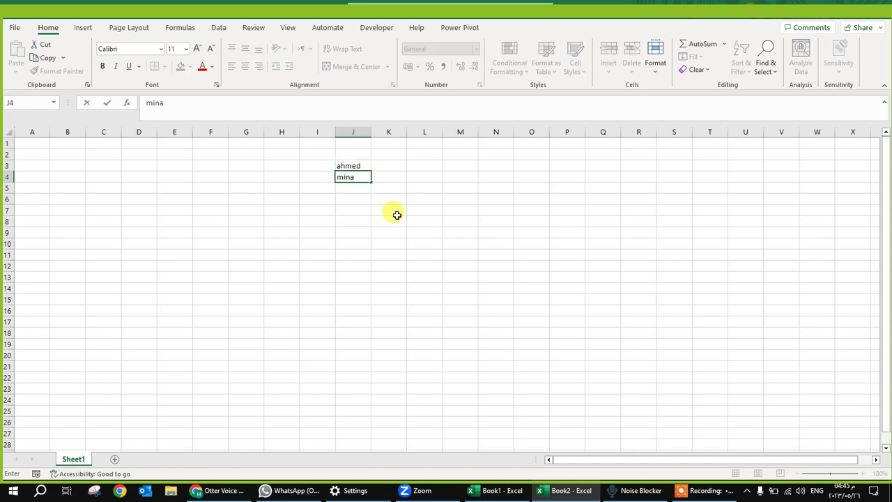
key(Tab)
Enter 10, 20 and 50 in cells K3, L3 and M3 beside the first name
key(Up)
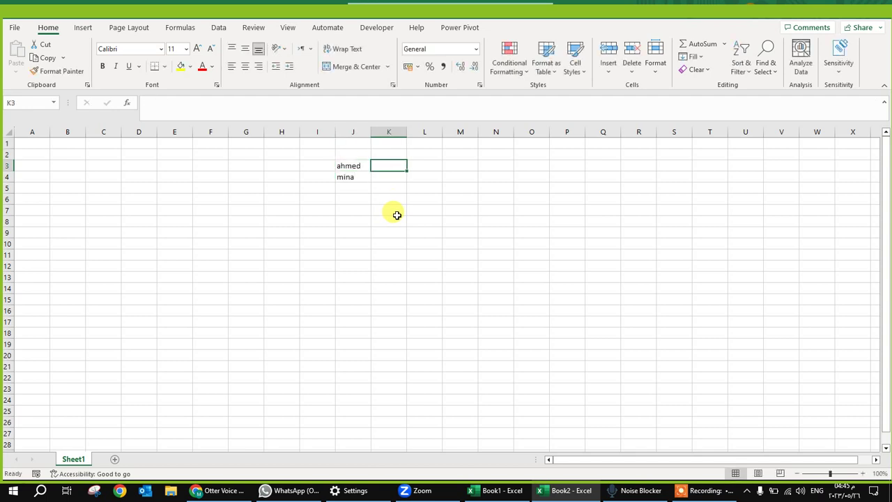
text(10)
key(Tab)
text(20)
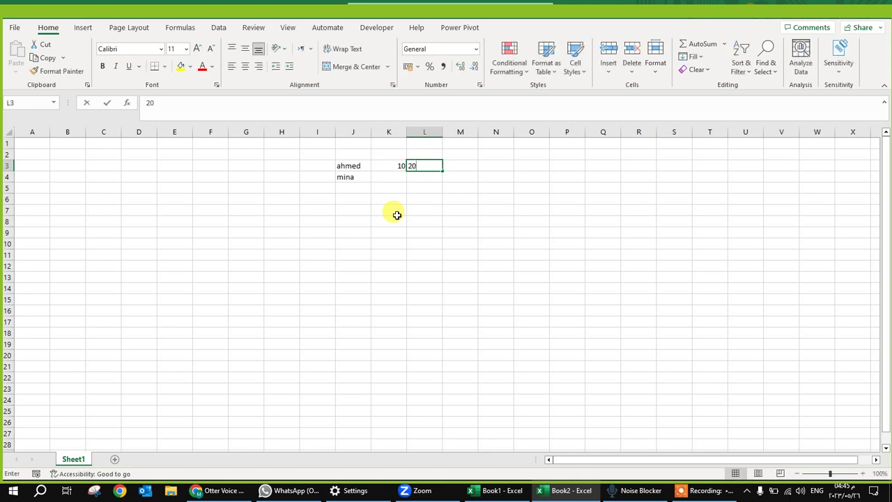
key(Tab)
text(50)
key(Tab)
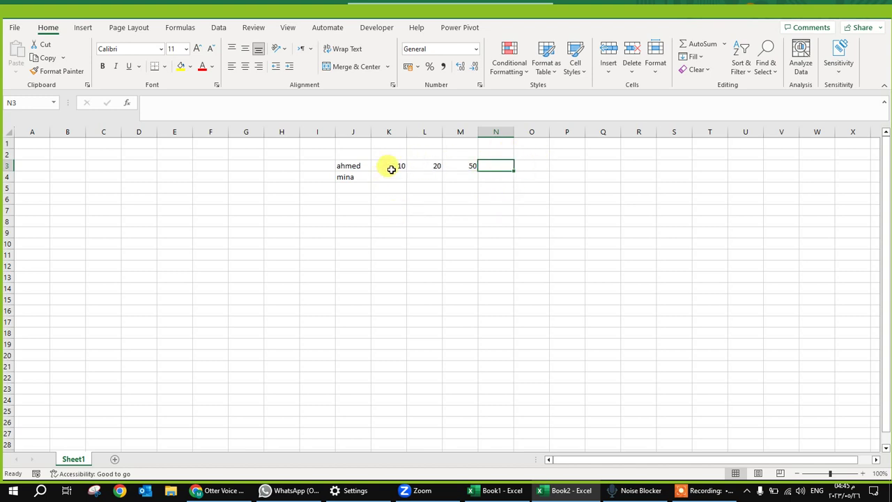
Centre the contents of columns K to M
drag(390, 170, 475, 166)
click(506, 167)
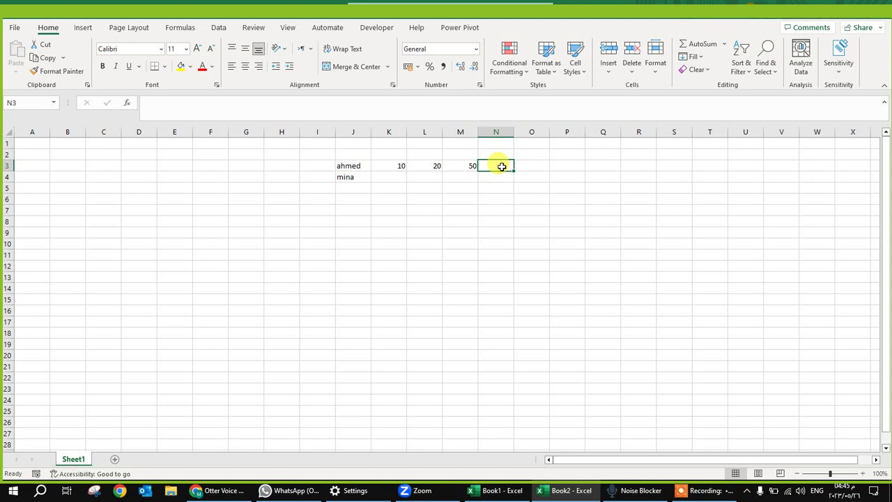
drag(386, 132, 454, 133)
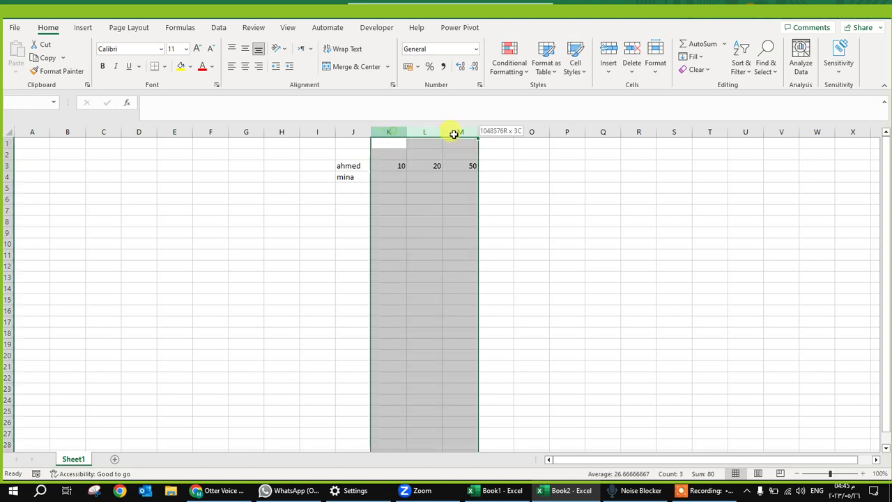
click(245, 66)
Sum the values of K3:M3 in cell N3 with AutoSum
click(502, 166)
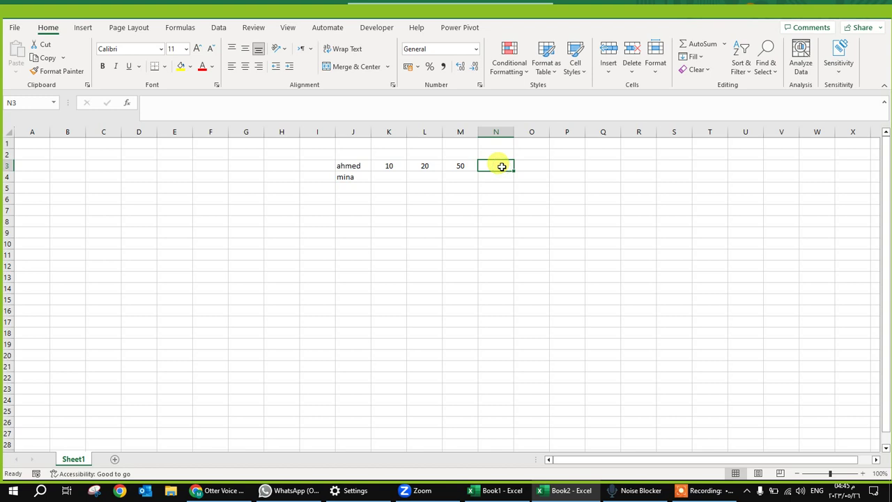
key(alt+equal)
key(Return)
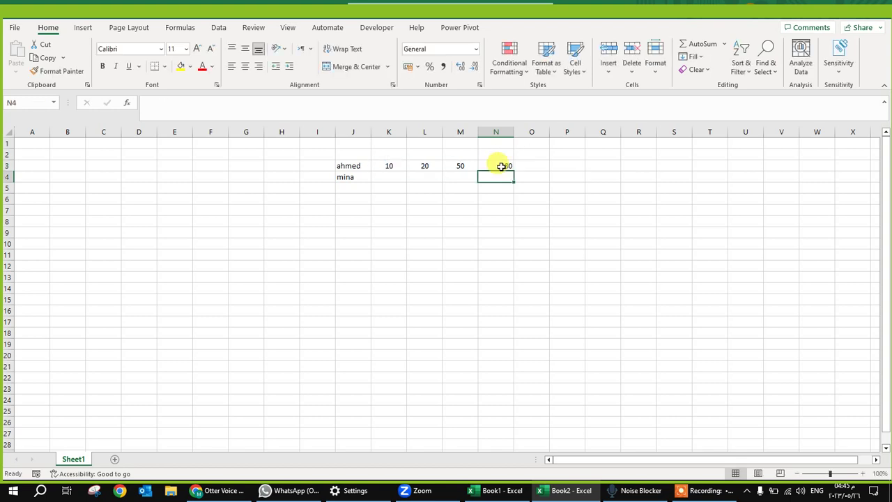
Format the total in cell N3 as centred and bold with a yellow fill
click(499, 166)
click(246, 66)
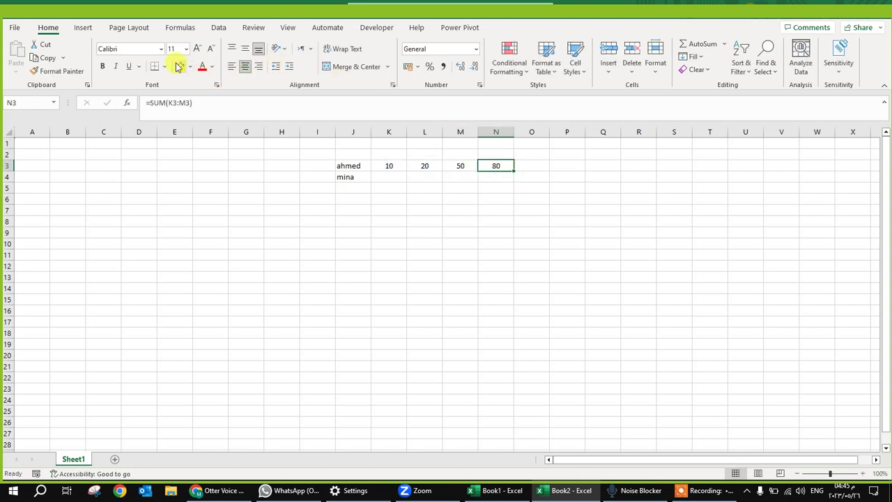
click(180, 67)
click(508, 184)
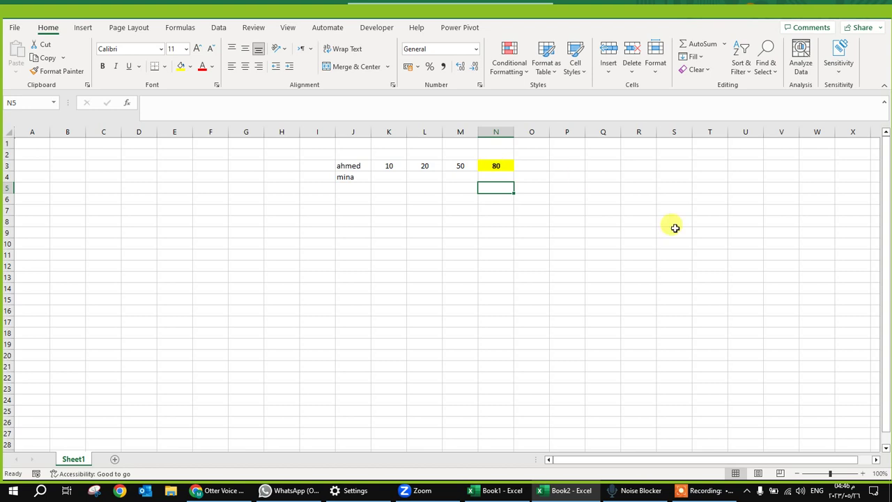
Switch to the Noise Blocker window and close it
click(631, 490)
click(423, 47)
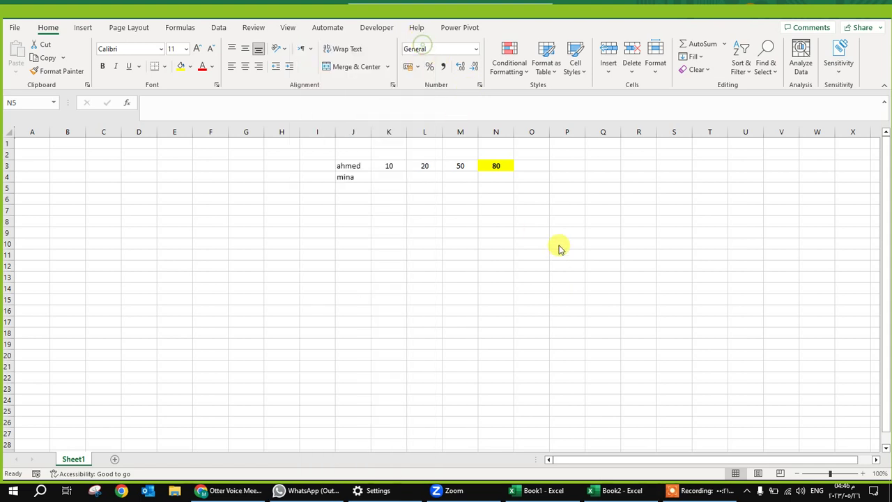
Enter the formula =5*50 in cell O1 and centre the contents of column O
click(538, 142)
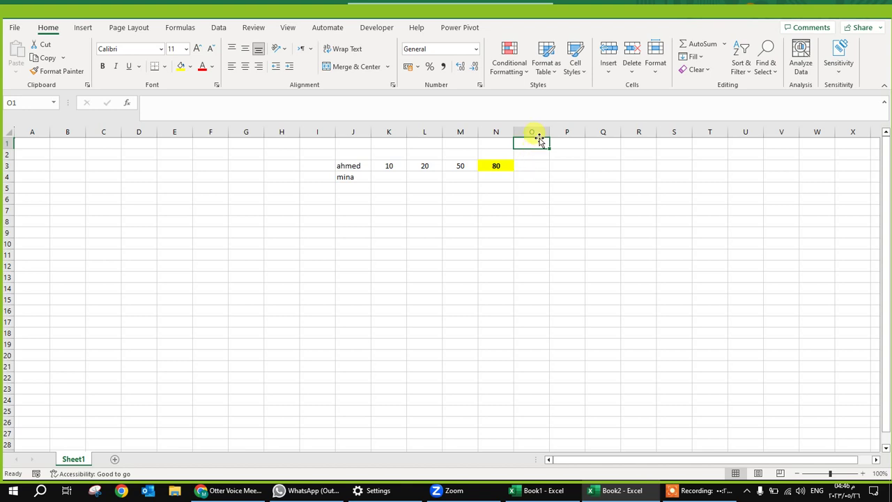
text(=)
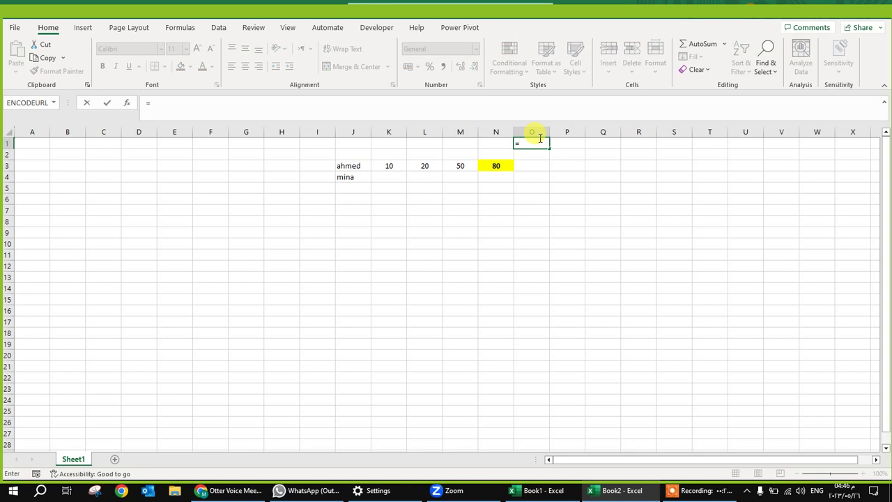
text(5)
text(*)
text(10)
key(Return)
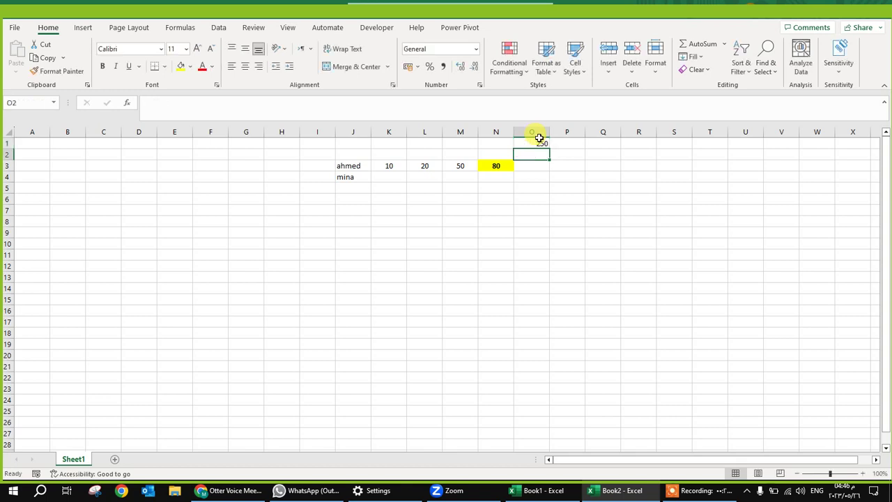
click(532, 132)
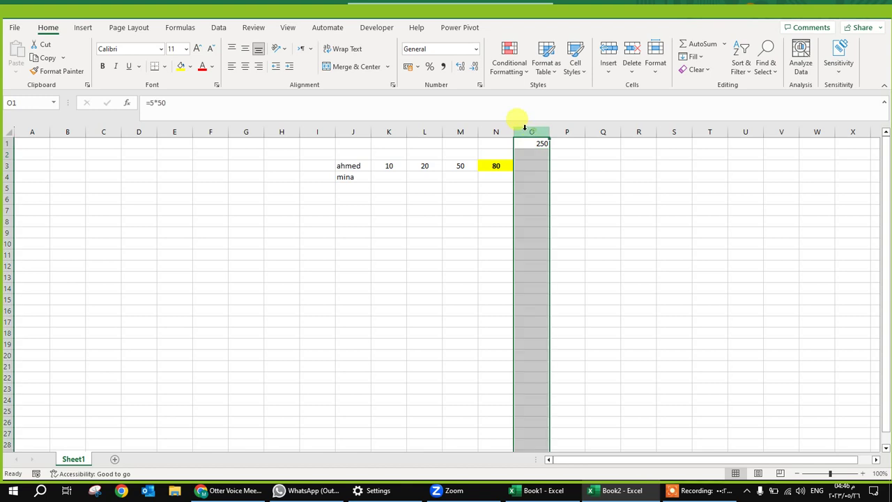
click(246, 66)
Change cell K3 to 30 and cell L3 to 40
click(393, 163)
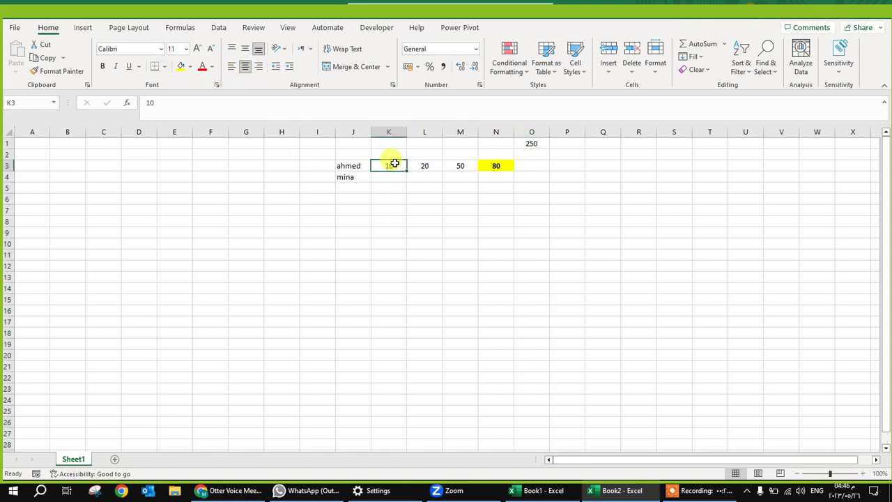
text(30)
key(Tab)
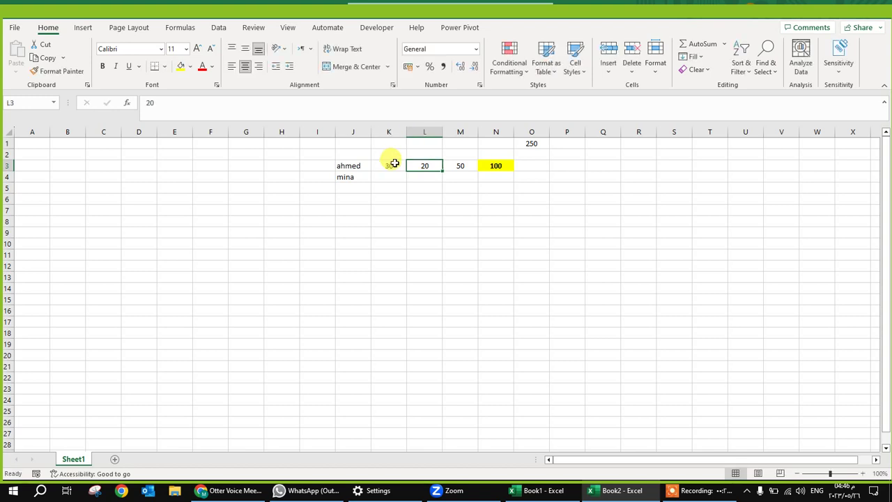
text(40)
key(Tab)
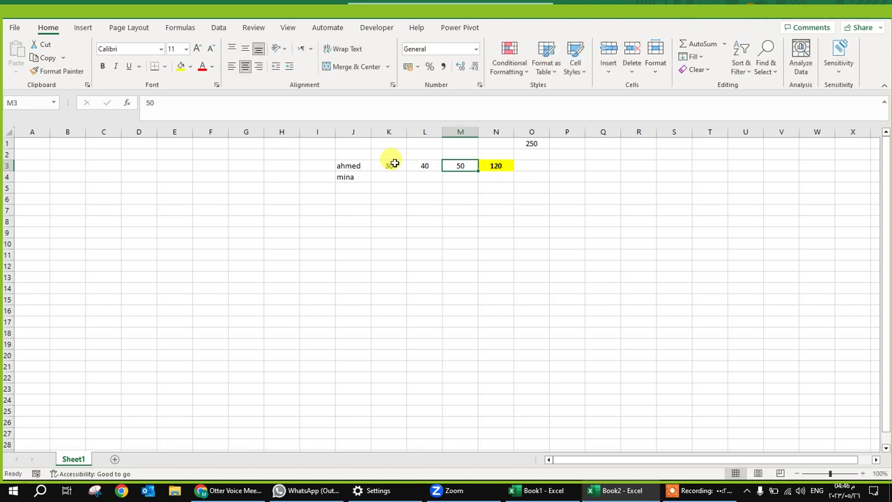
Enter the formula =N3/$O$1 in cell O3 and format it as a percentage
click(533, 166)
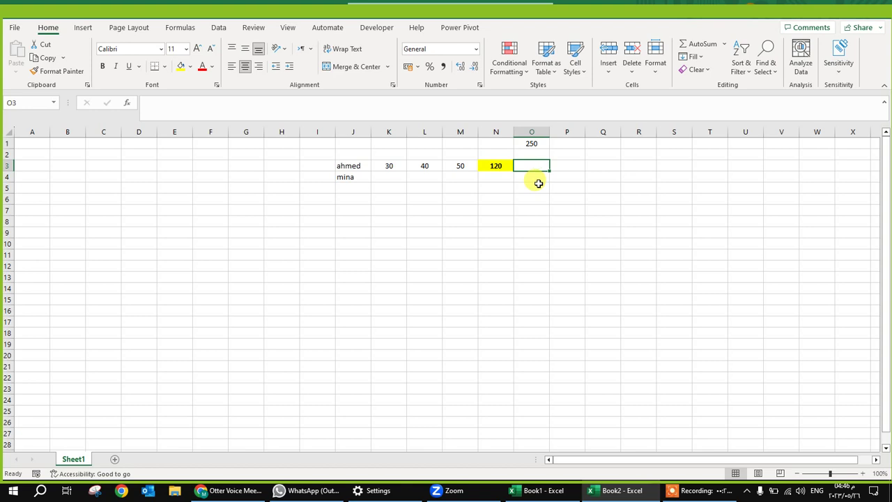
text(=)
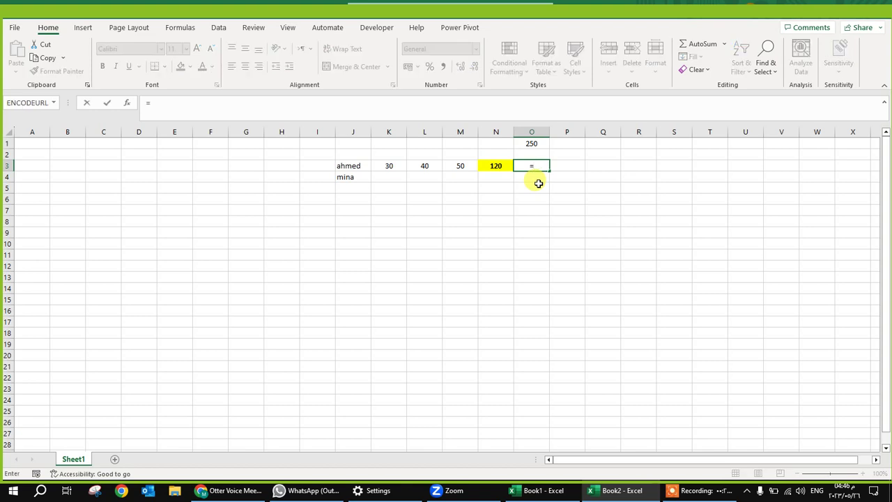
key(Left)
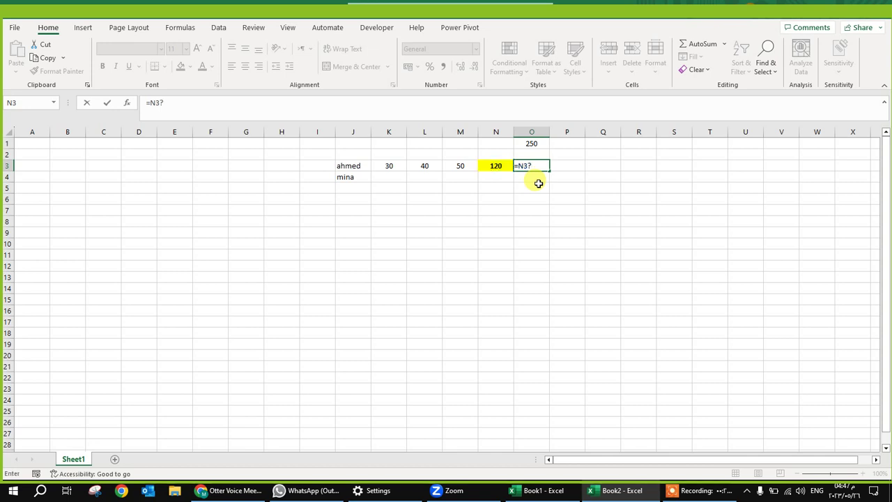
text(/)
click(532, 143)
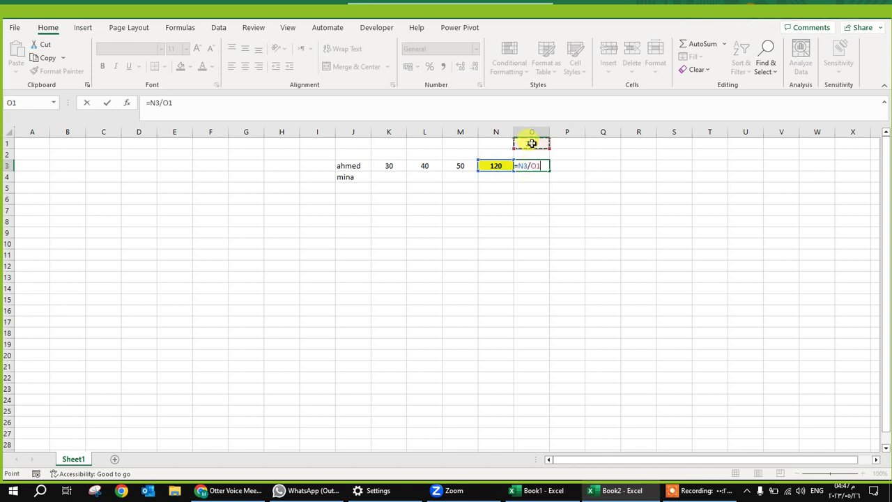
key(F4)
key(Return)
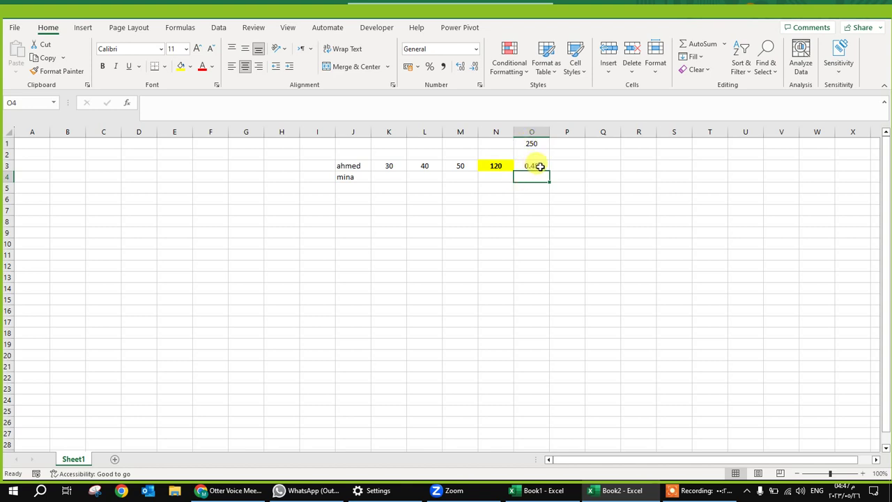
click(533, 165)
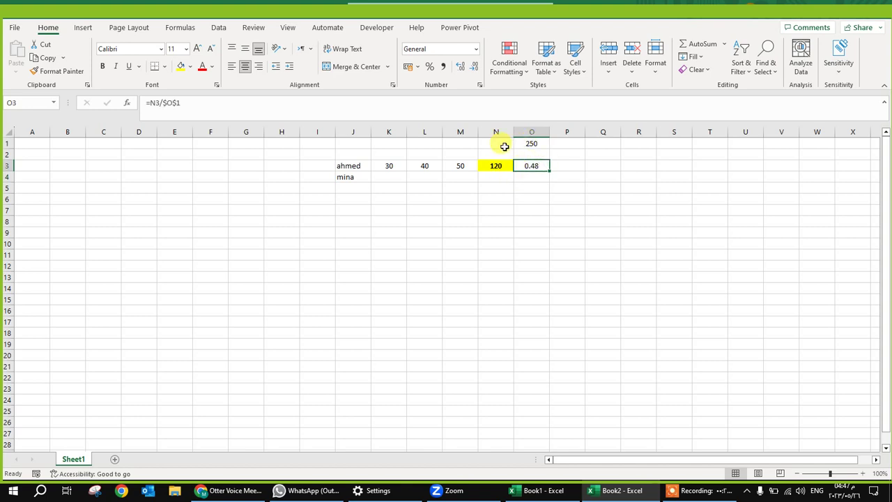
click(430, 66)
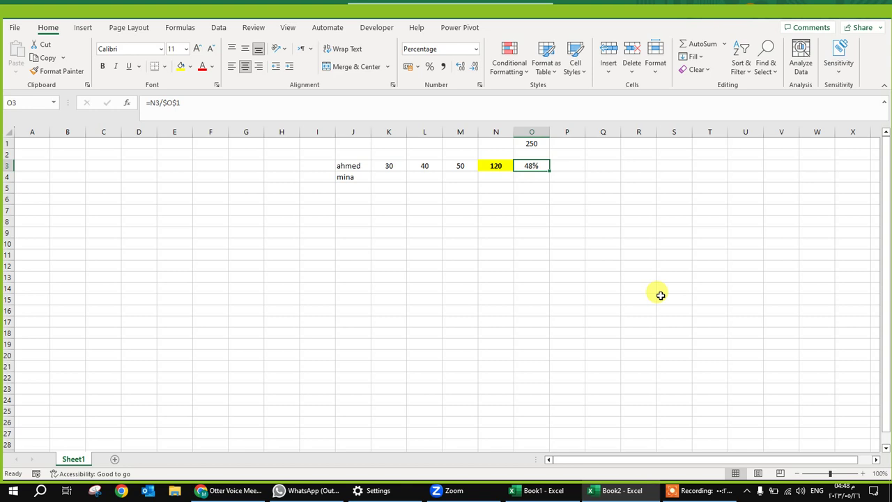
Increase the font size of cells K4:N4 to 28
click(390, 177)
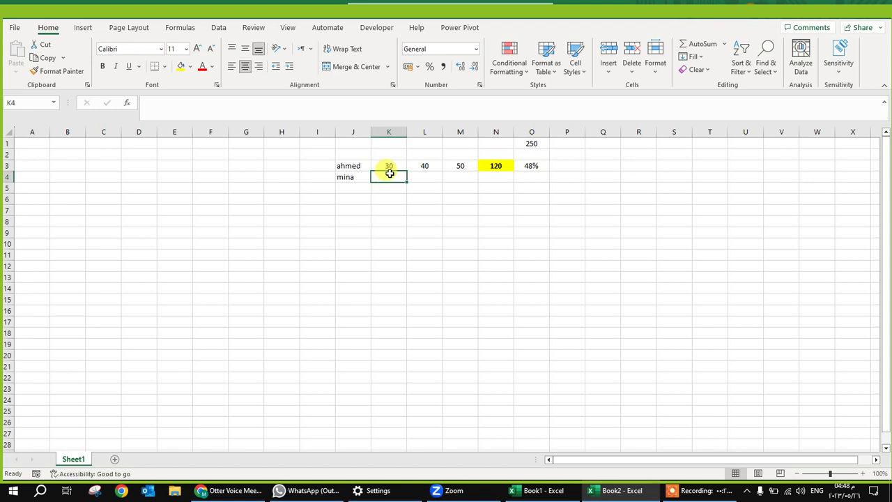
drag(395, 177, 482, 179)
click(197, 48)
click(197, 48)
click(197, 49)
click(197, 49)
click(197, 49)
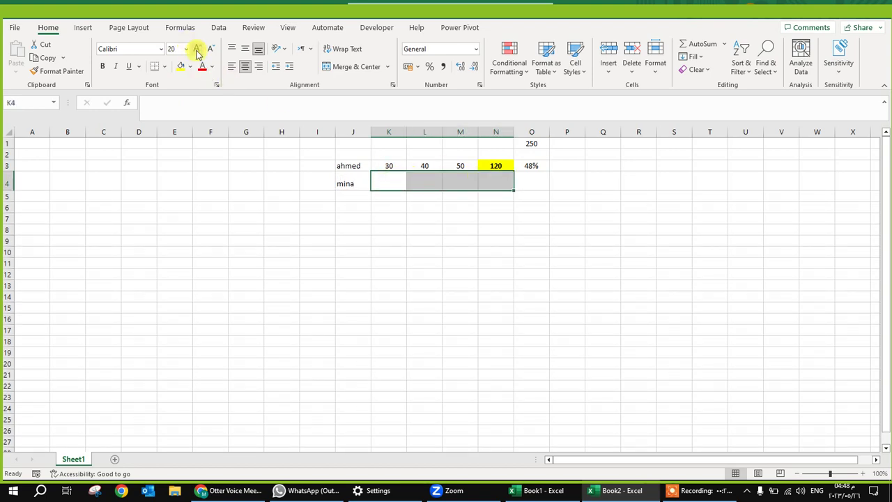
click(197, 49)
click(197, 49)
click(198, 48)
click(197, 49)
Enter 60 in cell K4 beside the second first name
click(397, 184)
text(60)
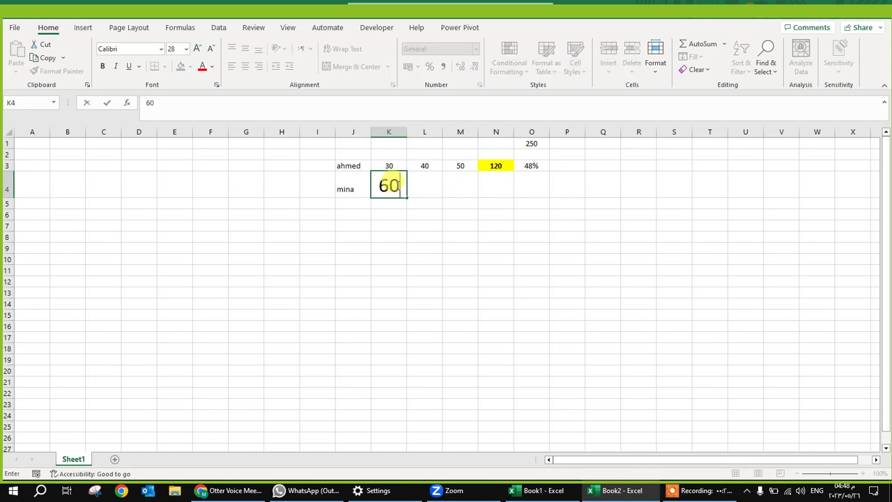
key(Return)
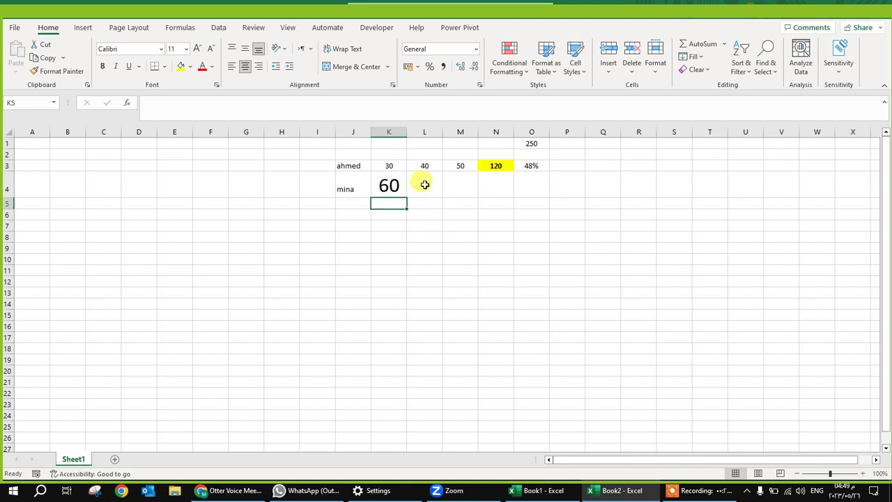
Copy the formatting of the whole of row 3 onto row 4 with Format Painter
drag(348, 166, 496, 165)
drag(388, 184, 533, 185)
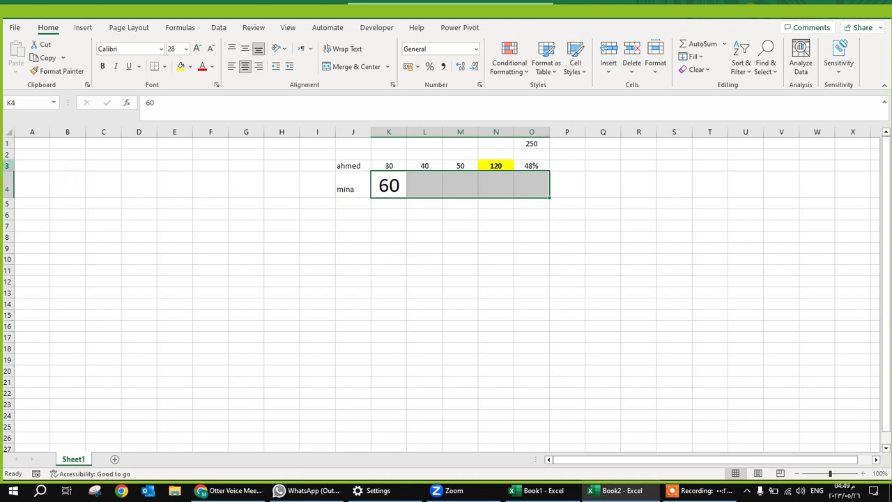
click(7, 165)
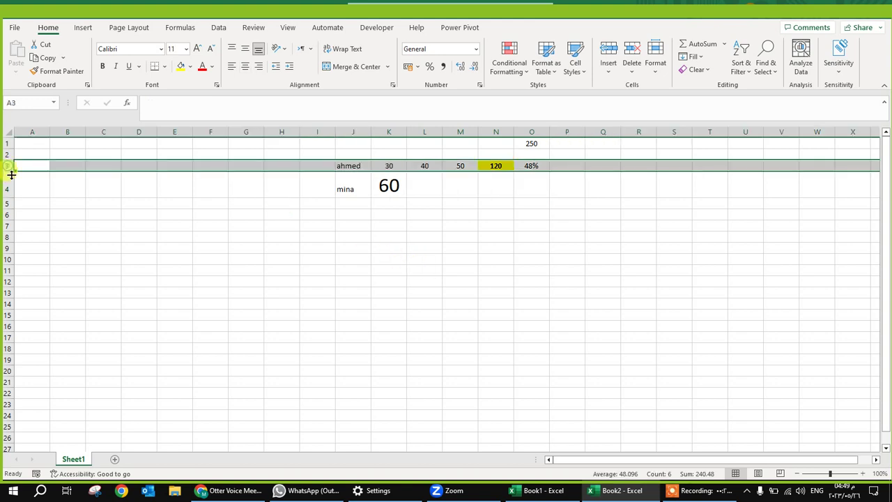
click(70, 72)
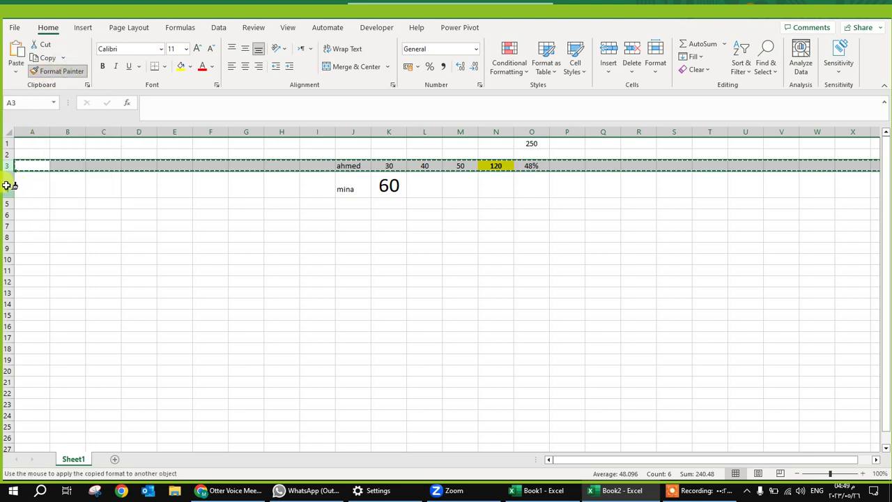
click(8, 188)
click(482, 263)
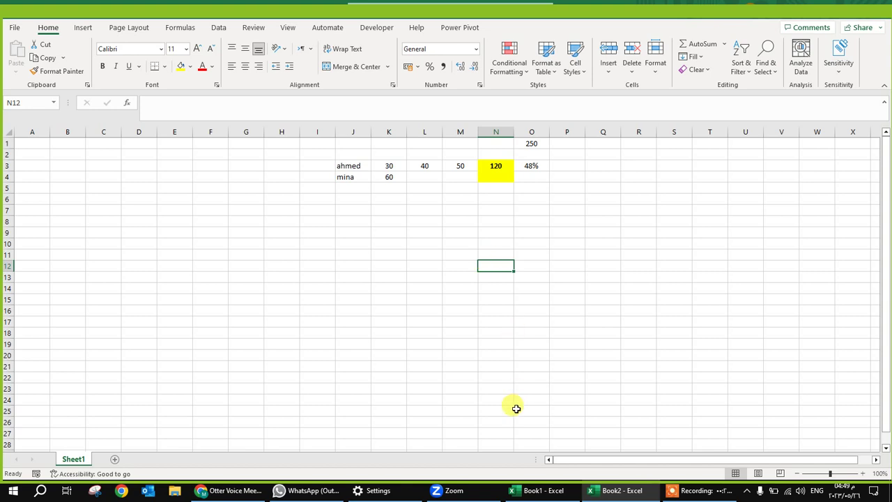
click(470, 492)
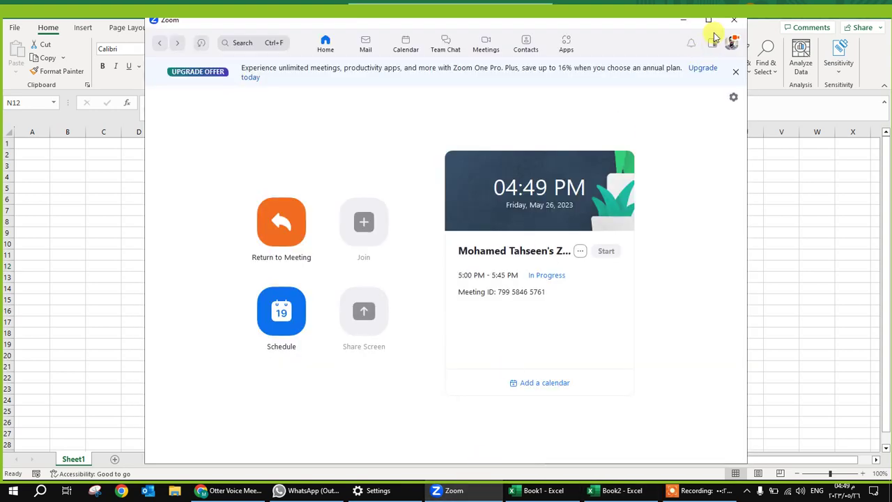
click(686, 24)
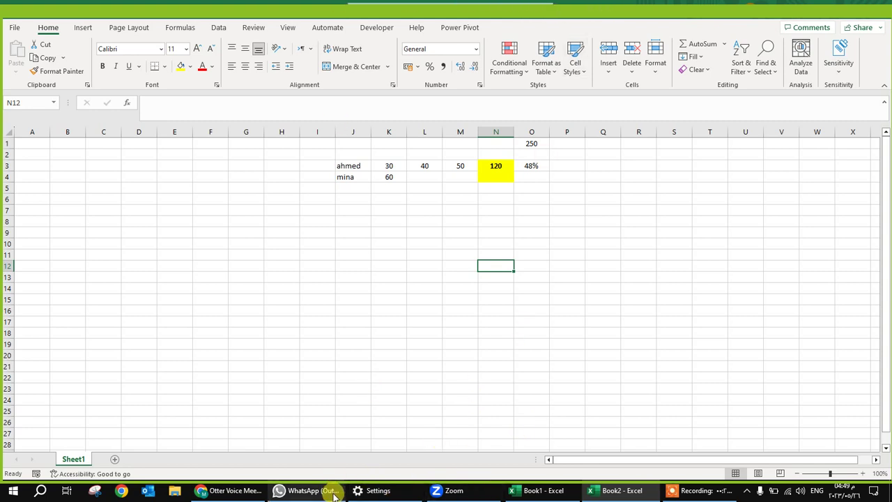
mouse_move(453, 491)
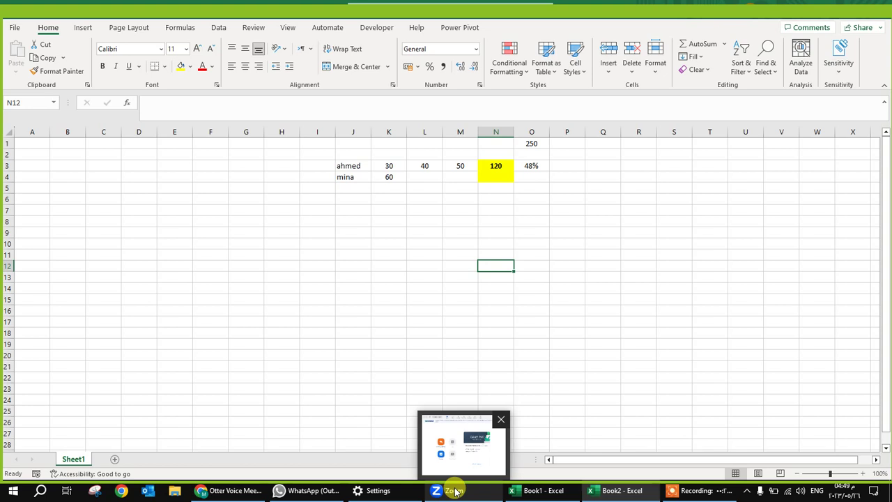
click(453, 491)
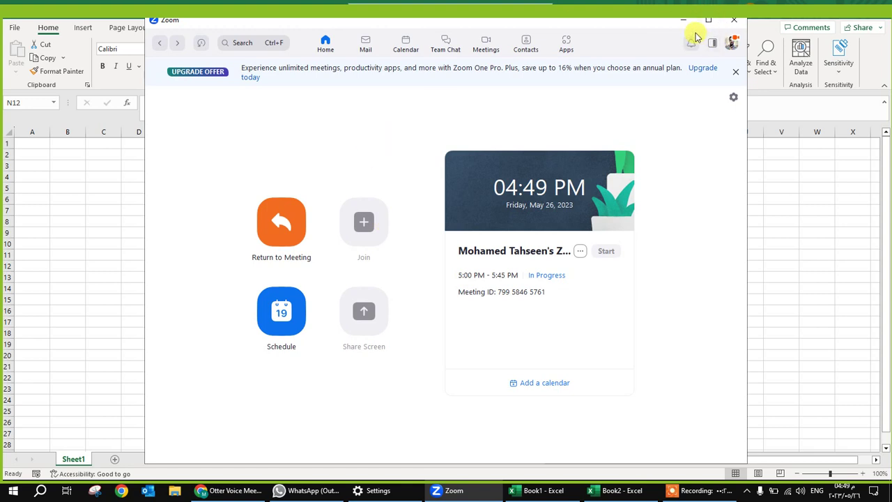
click(683, 19)
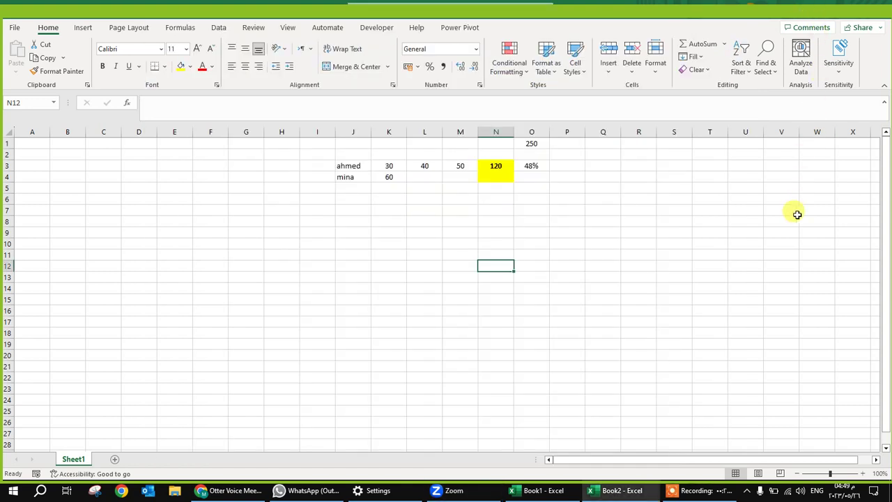
Switch to the Book1 workbook with the Sheet2 dashboard and deselect the pie chart
click(540, 490)
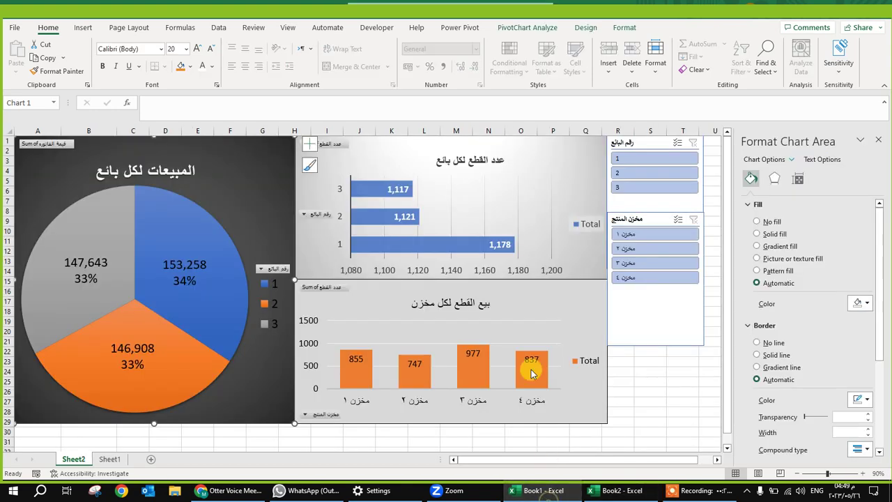
click(655, 394)
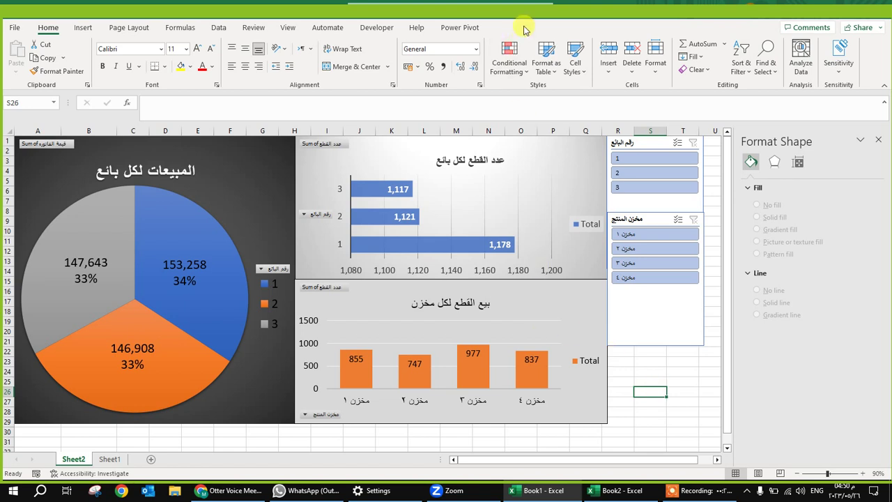
click(690, 490)
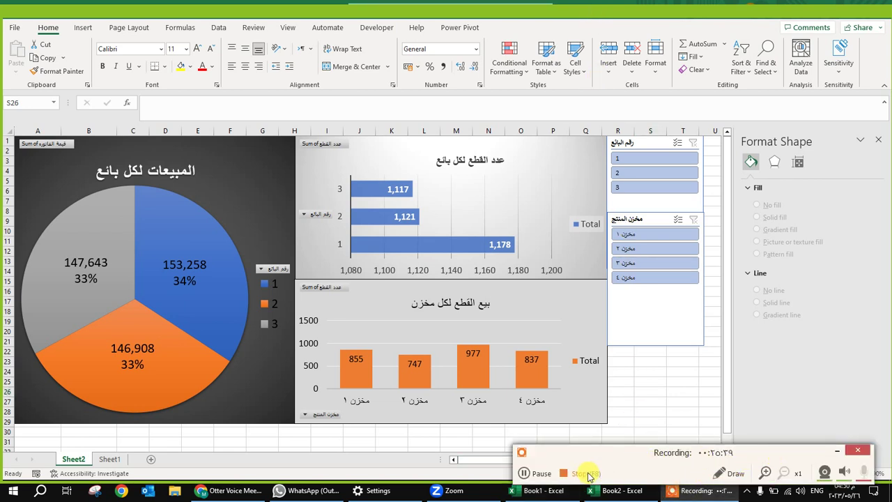